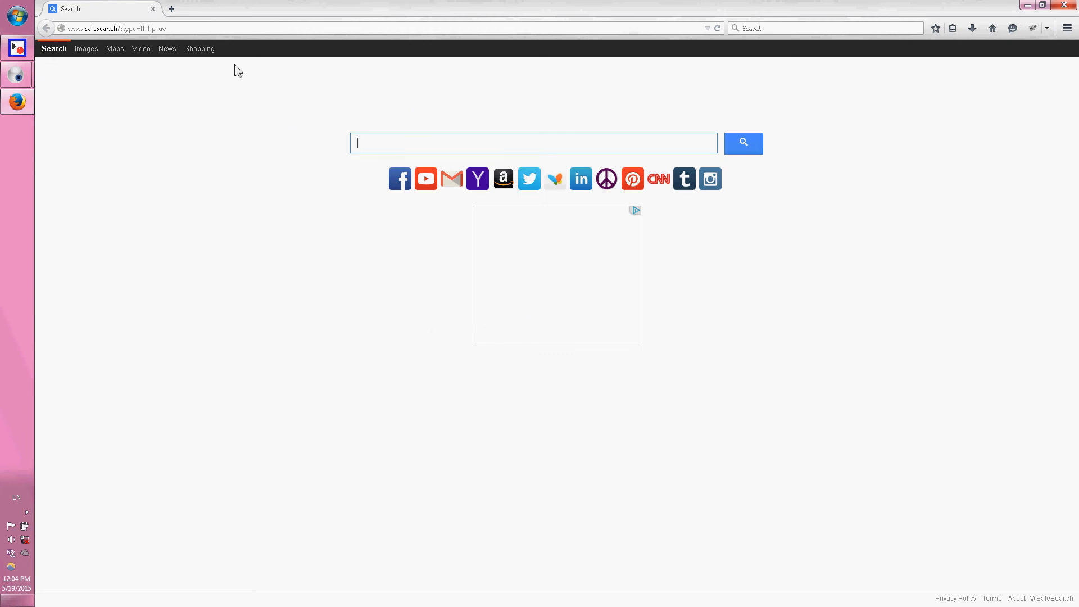
# Load the browser's home page in a second tab, compare it with the first tab, and close the second tab.
pyautogui.click(170, 10)
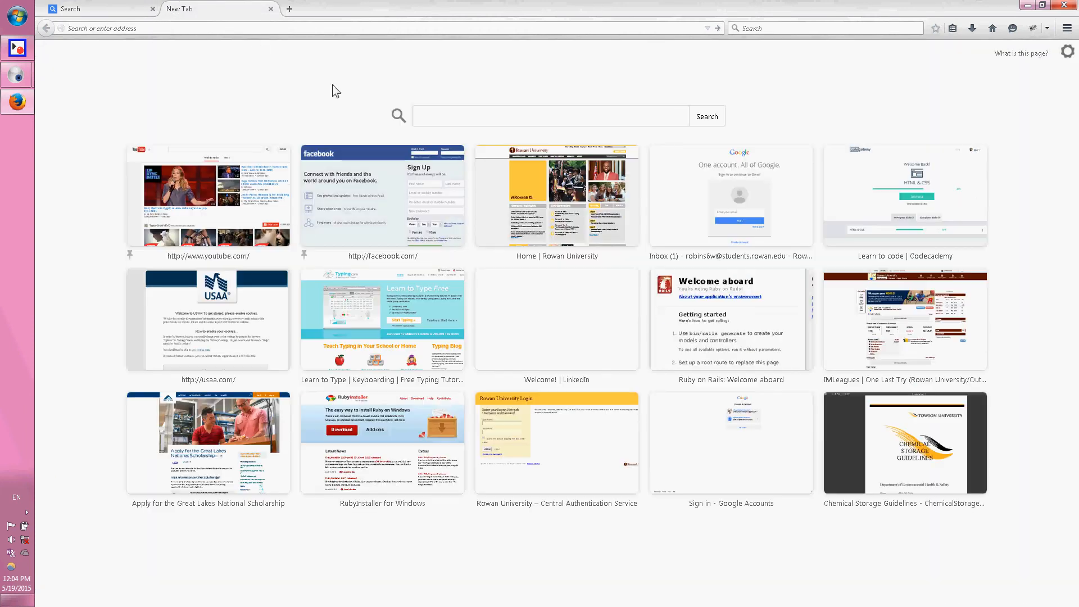
pyautogui.click(992, 28)
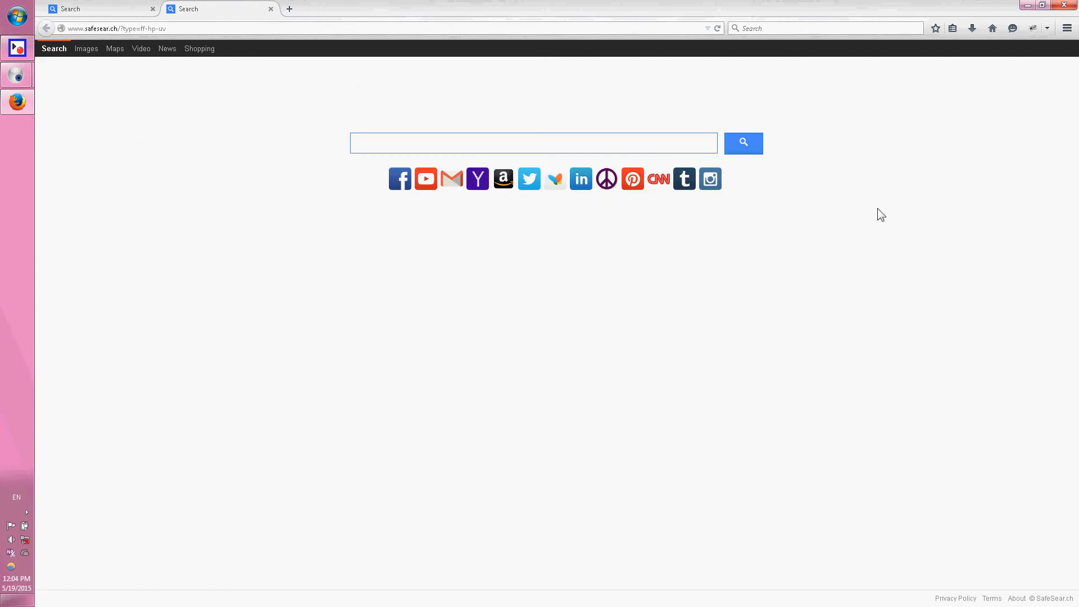
pyautogui.click(778, 28)
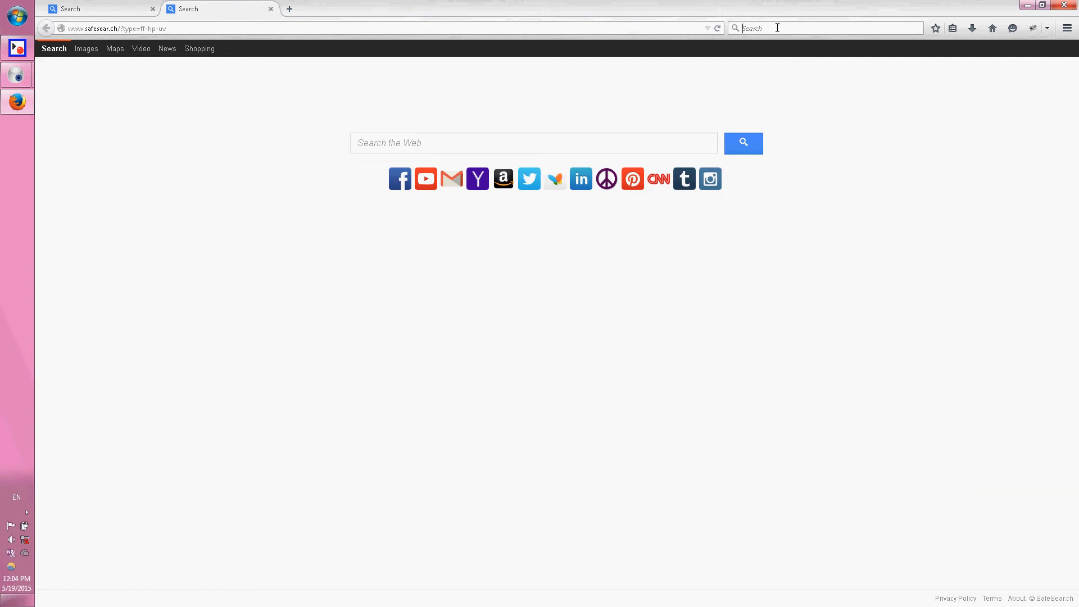
pyautogui.click(127, 8)
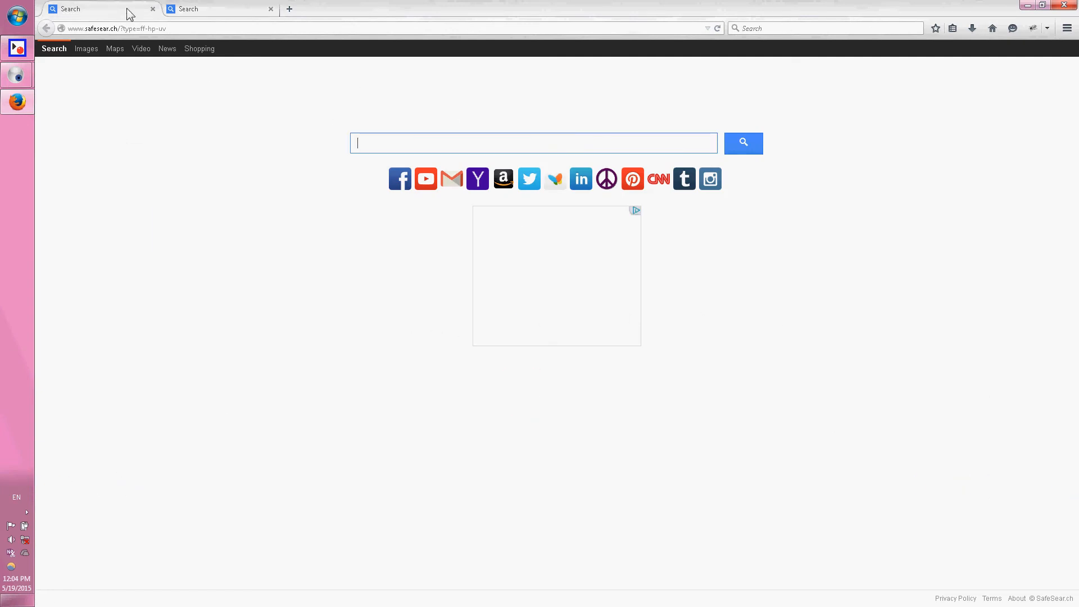
pyautogui.click(212, 7)
pyautogui.click(120, 8)
pyautogui.click(234, 8)
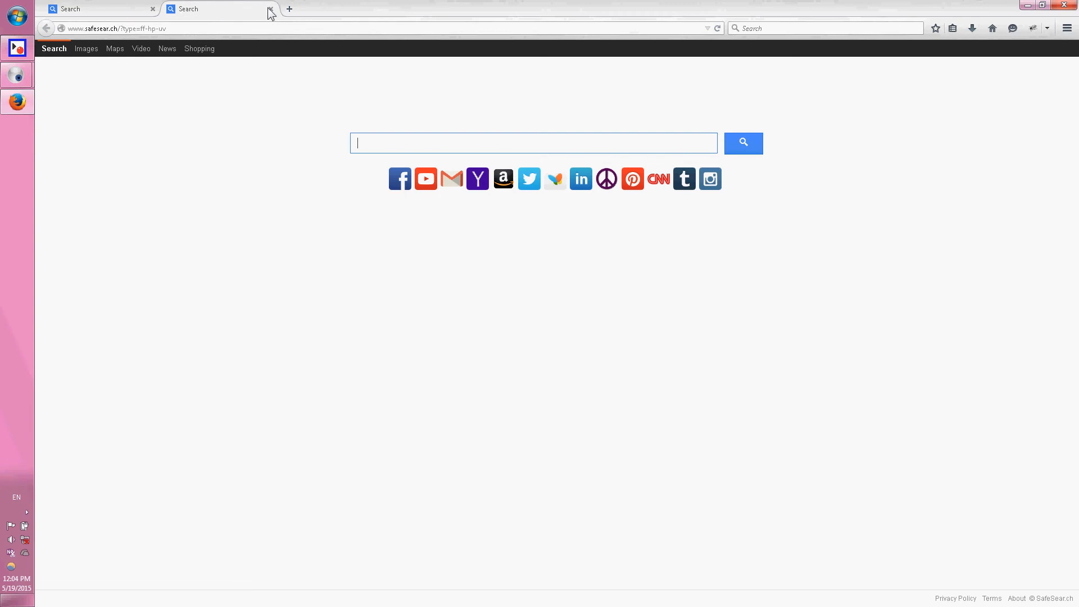
pyautogui.click(270, 9)
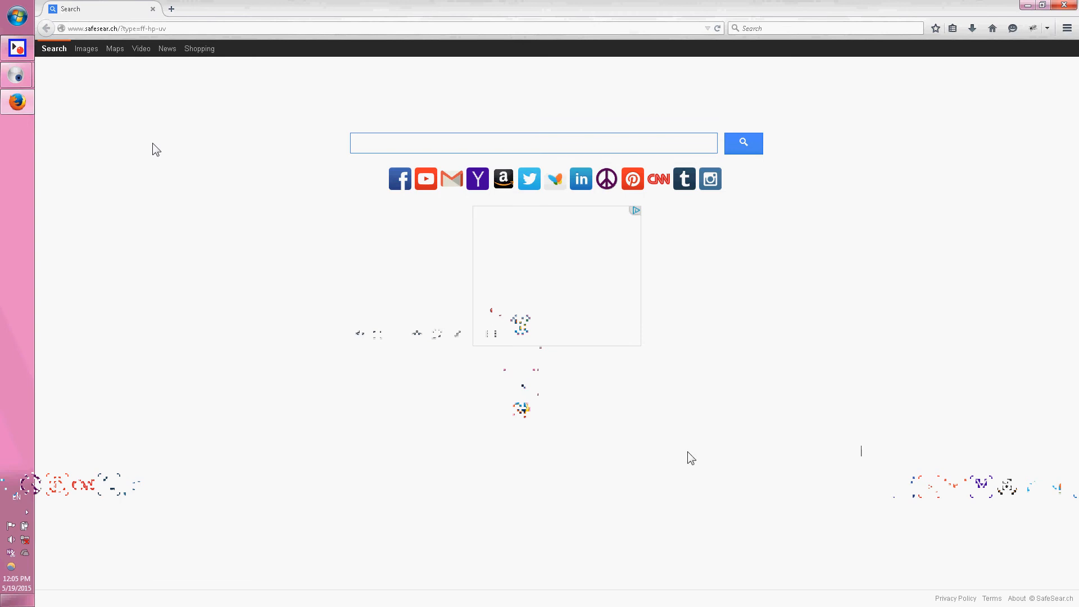
# Open the browser's general options to check the home page setting, and briefly view a new tab page.
pyautogui.click(1067, 28)
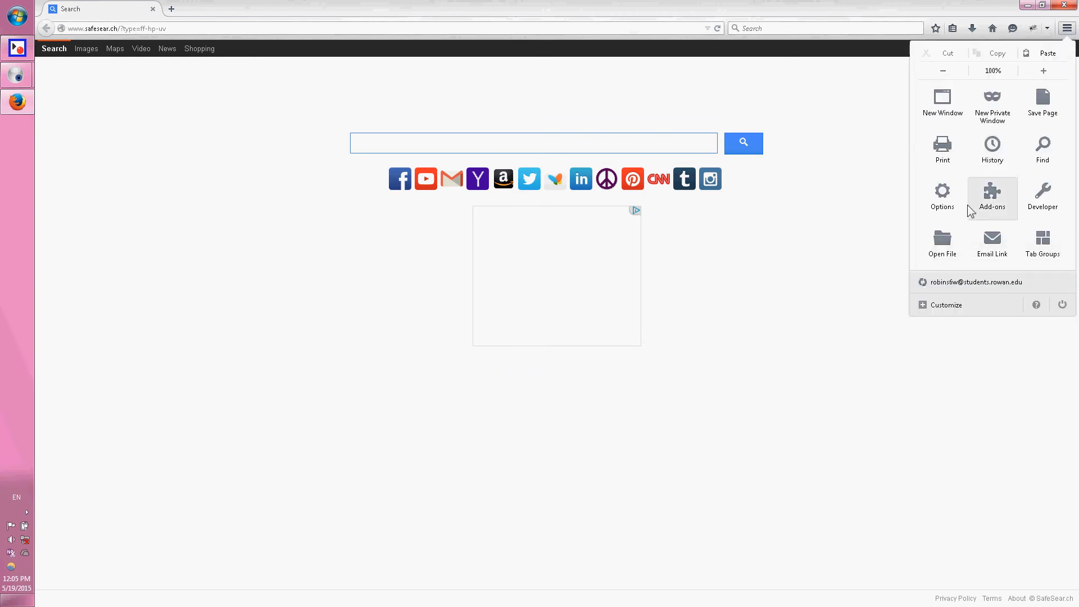
pyautogui.click(938, 197)
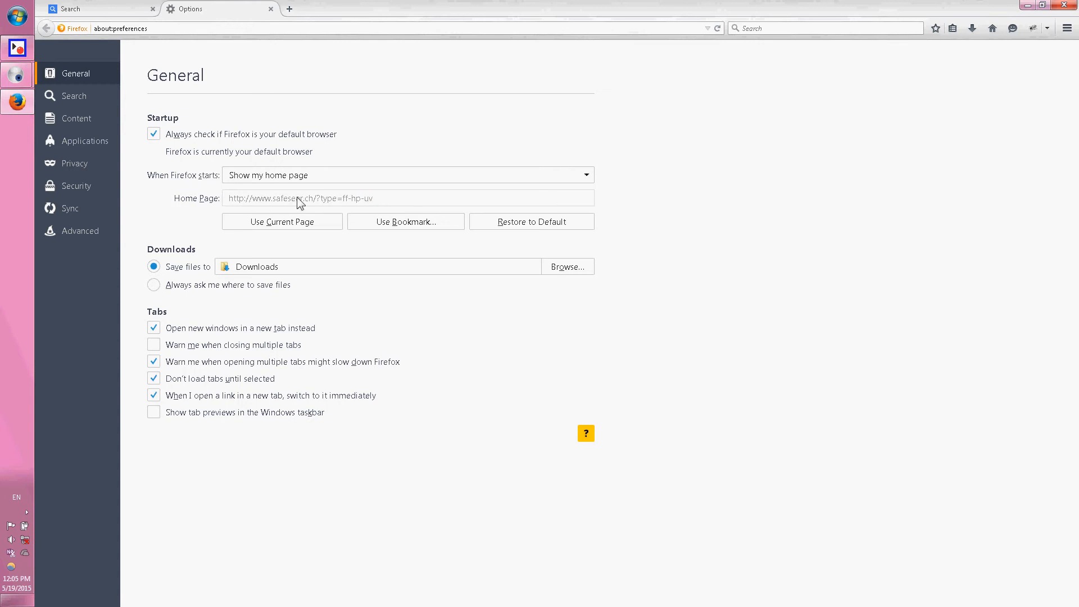
pyautogui.click(288, 11)
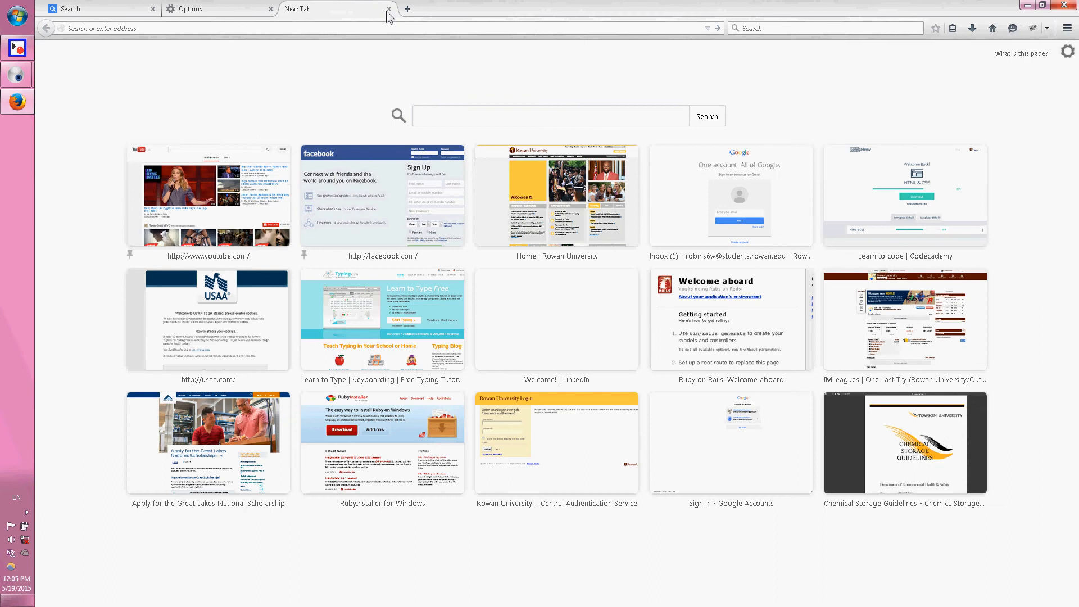
pyautogui.click(388, 9)
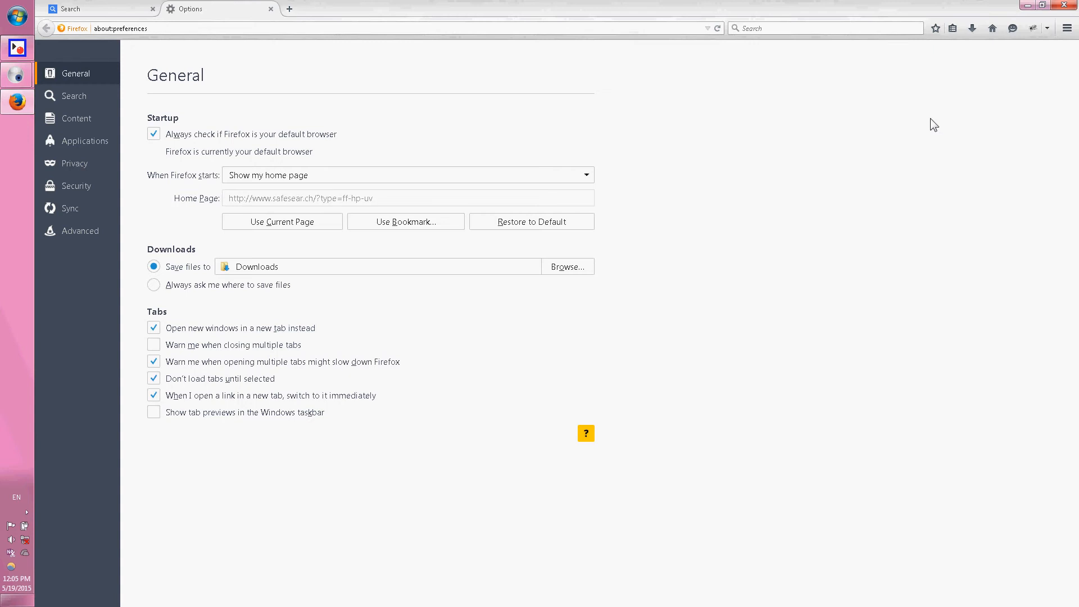
# Minimize the browser and open the Windows Control Panel in a maximized window.
pyautogui.click(1027, 6)
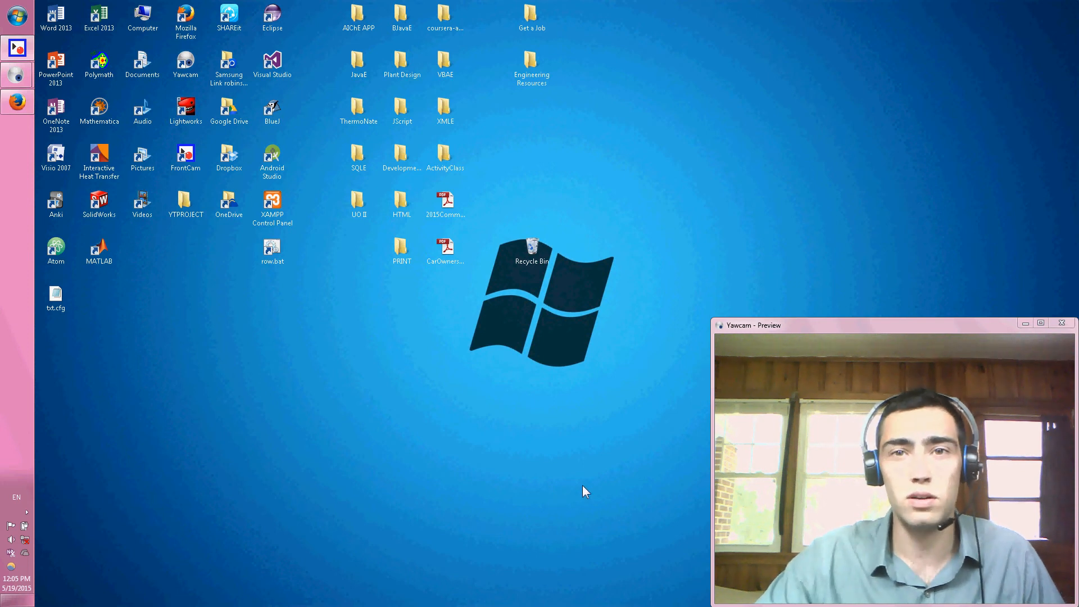
pyautogui.click(15, 26)
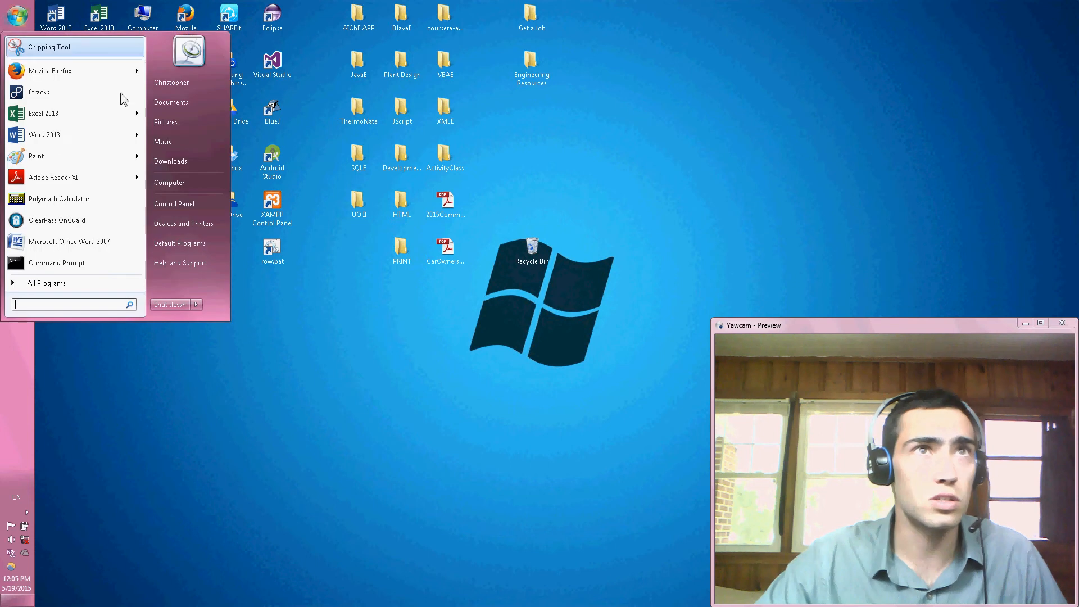
pyautogui.click(175, 203)
pyautogui.moveTo(530, 606); pyautogui.dragTo(535, 103)
pyautogui.click(885, 107)
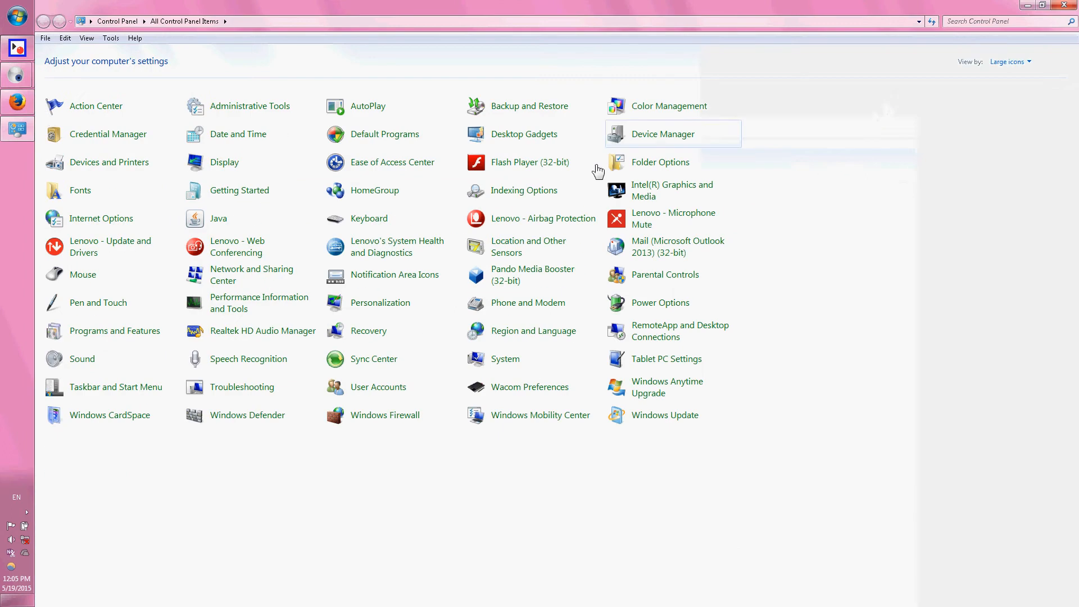
# Search the Control Panel for "progra" and open the list for uninstalling programs.
pyautogui.click(992, 23)
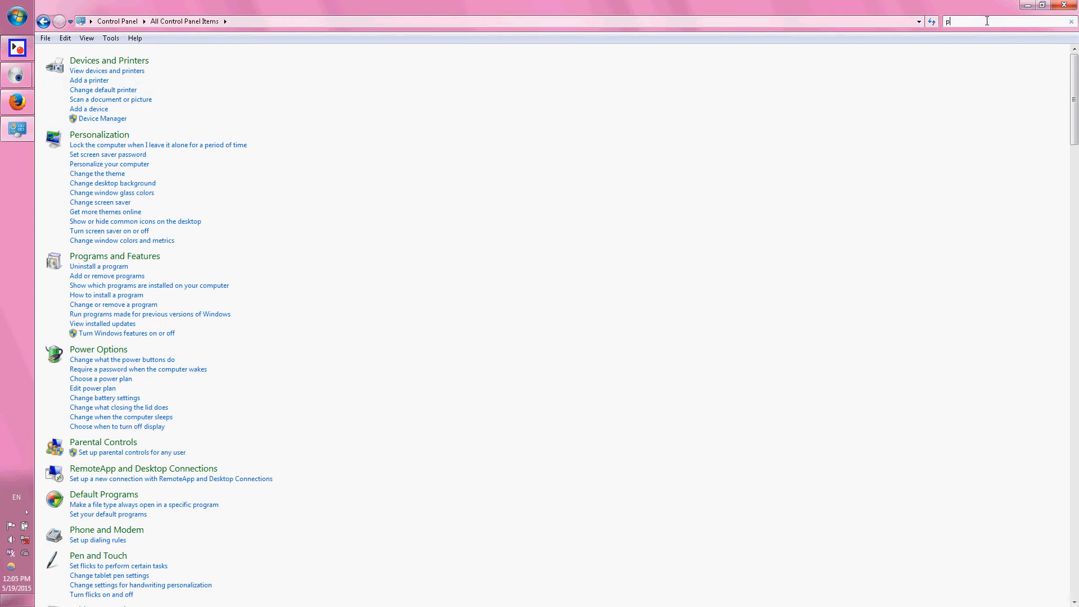
pyautogui.write('progra')
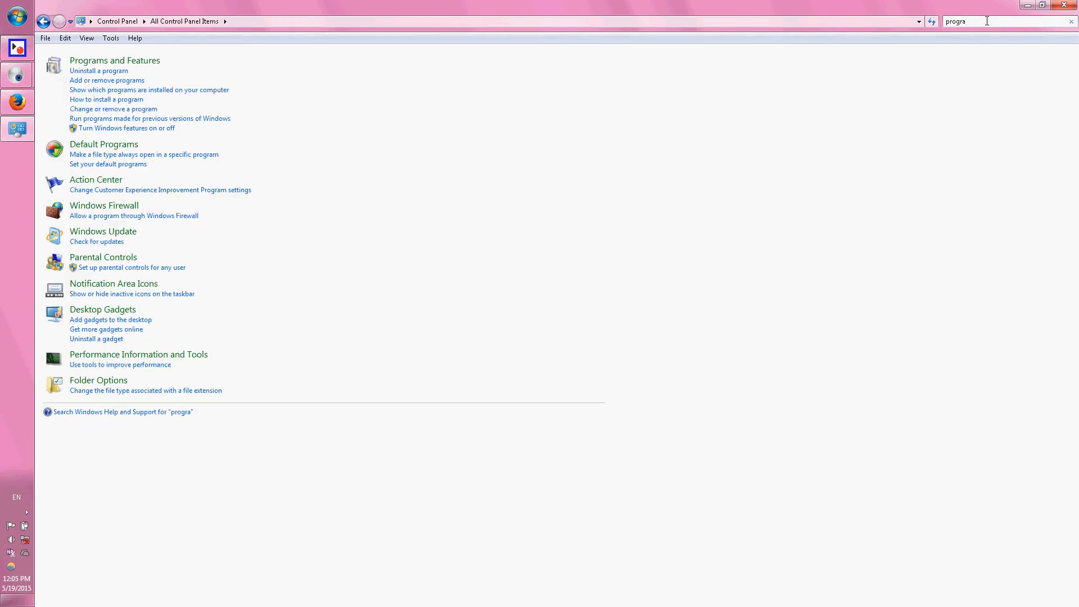
pyautogui.click(115, 72)
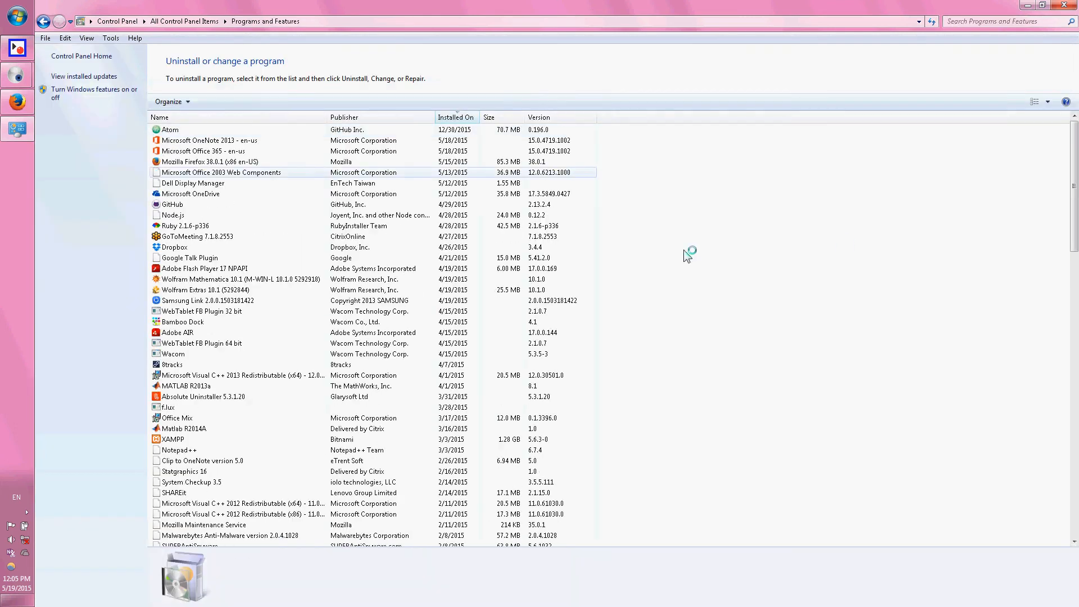
# Sort the installed programs by installation date, newest first, inspect them for suspicious entries, and close the window.
pyautogui.click(453, 117)
pyautogui.click(458, 118)
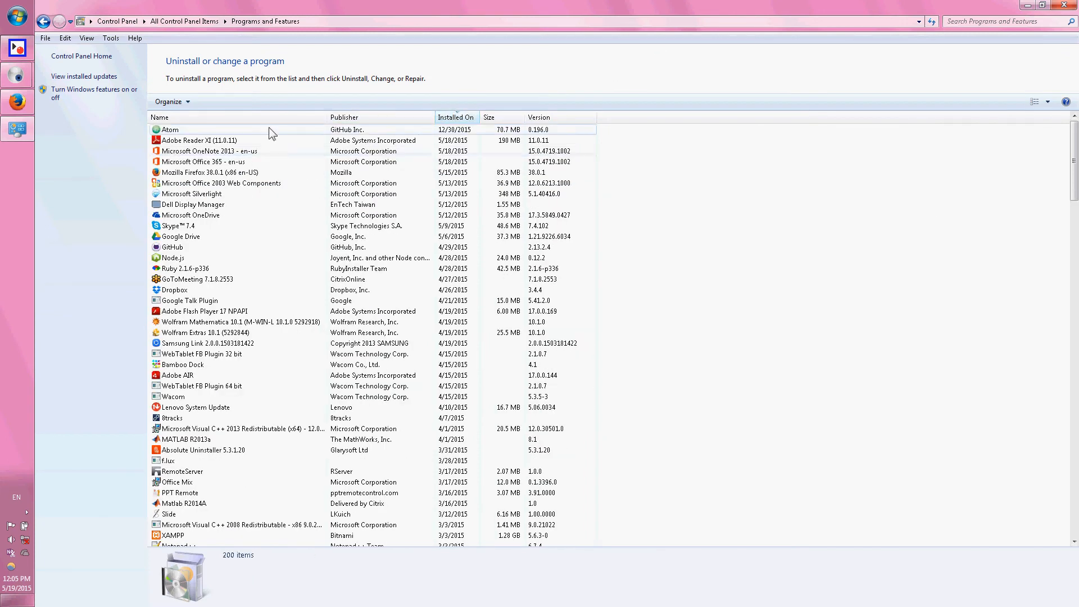
pyautogui.click(202, 130)
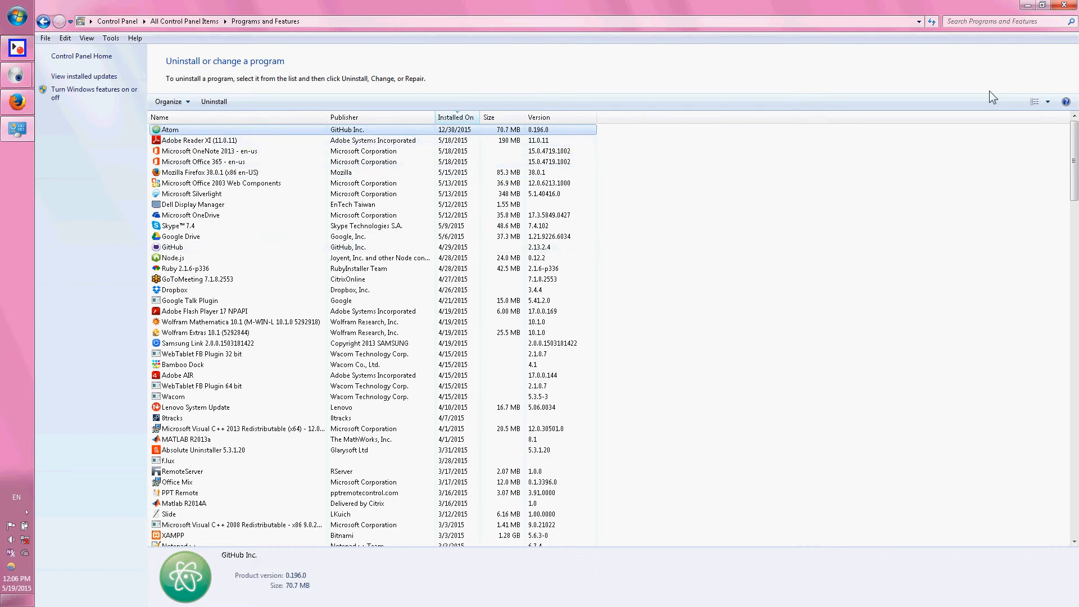
pyautogui.click(975, 22)
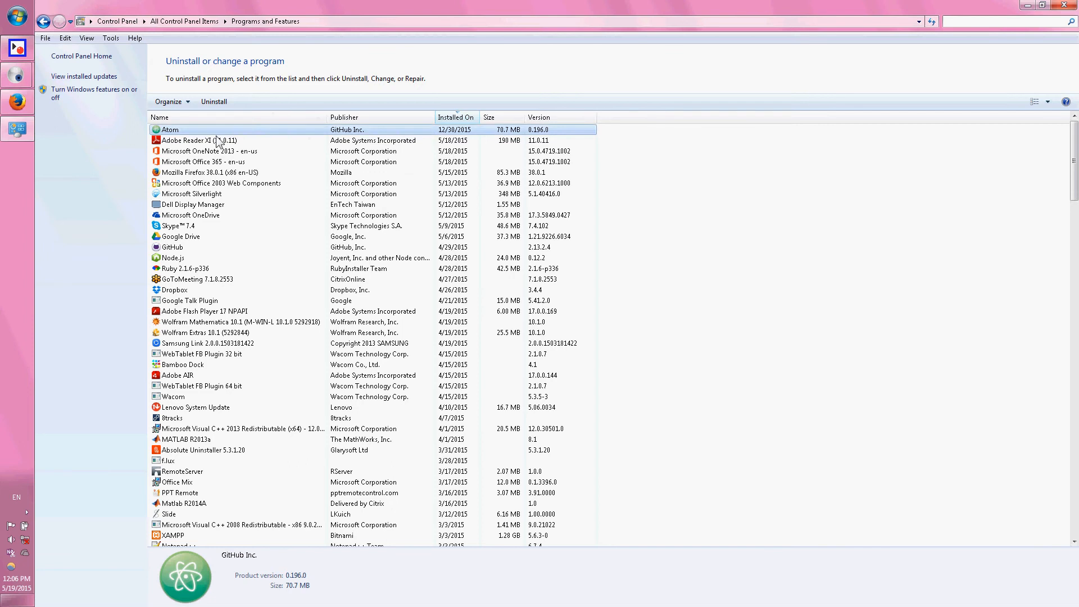
pyautogui.click(1000, 79)
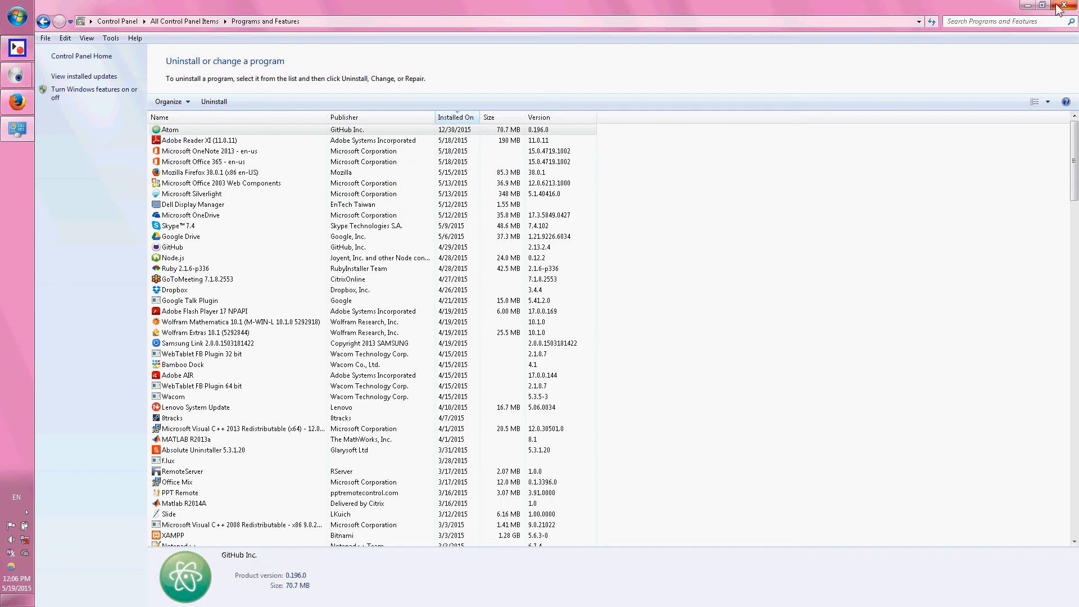
pyautogui.click(1059, 5)
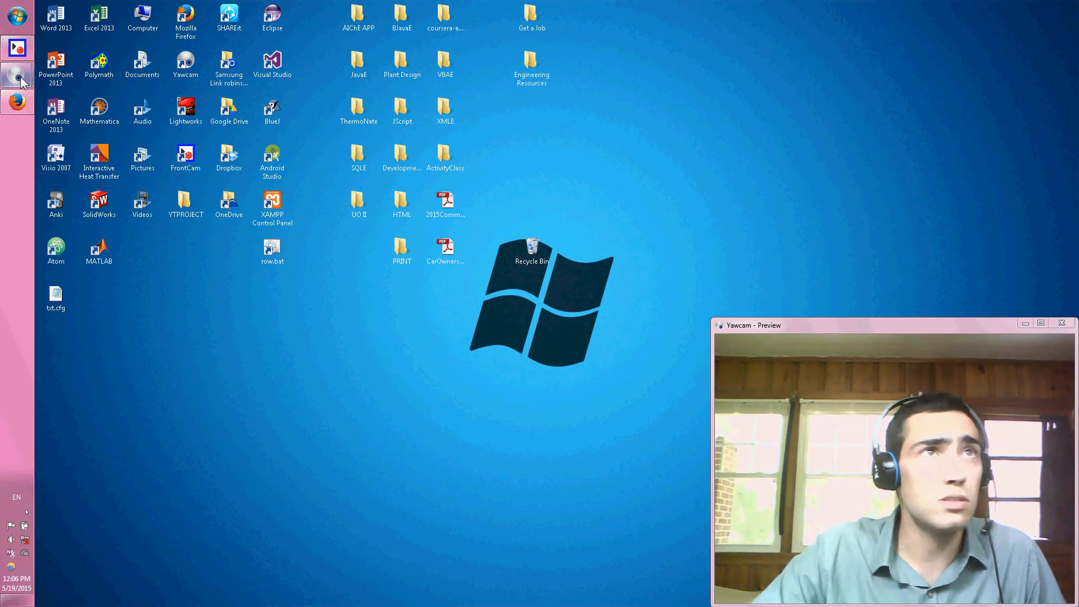
# Switch back to Firefox, review the installed extensions, and close the add-ons and options tabs.
pyautogui.click(16, 102)
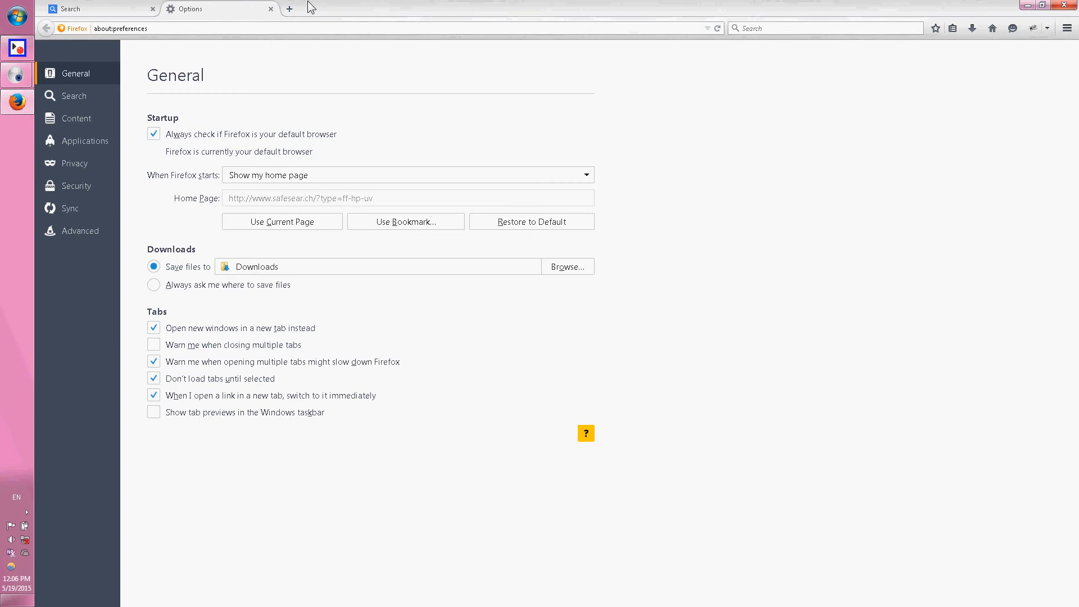
pyautogui.click(1066, 31)
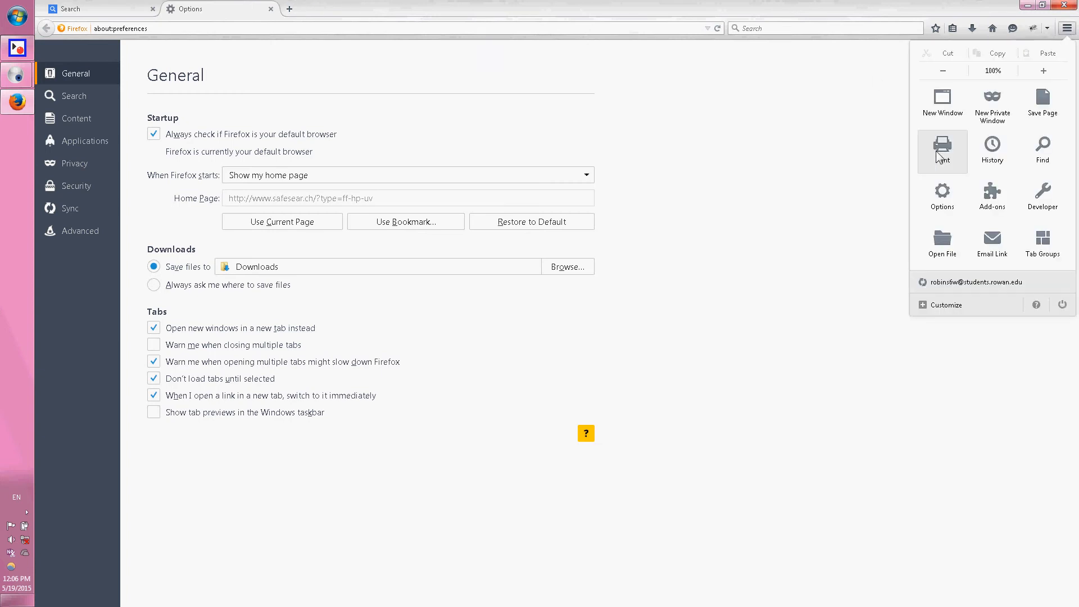
pyautogui.click(989, 198)
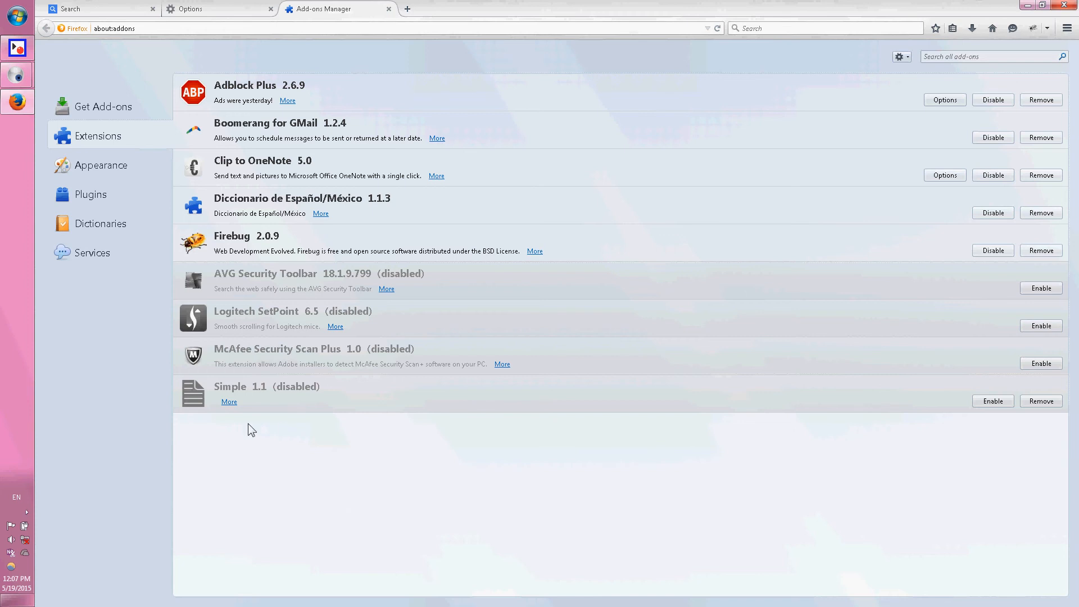
pyautogui.click(389, 9)
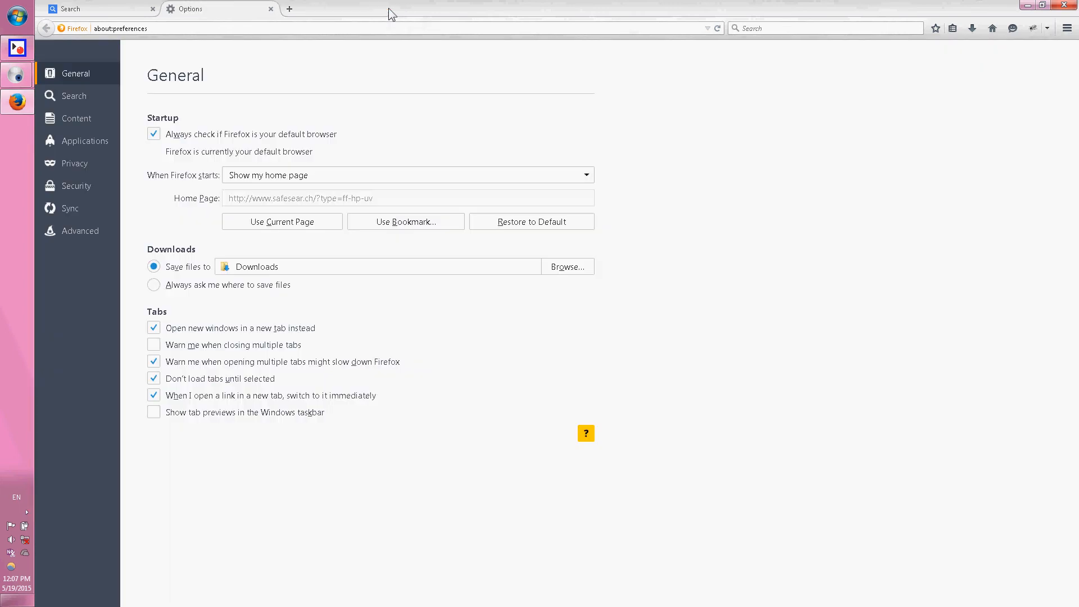
pyautogui.click(270, 9)
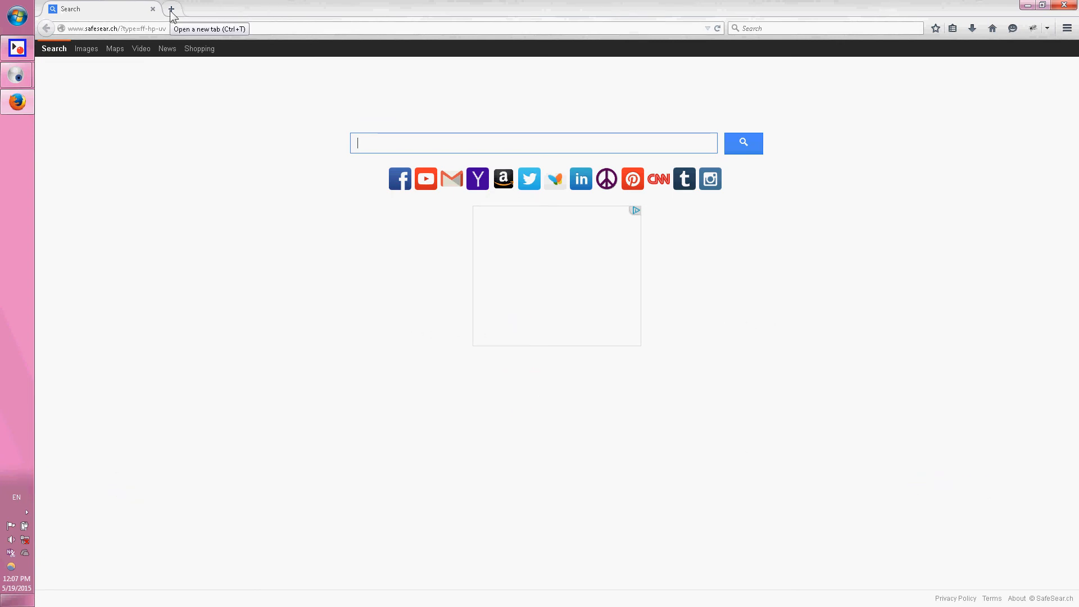
# Open the about:config page in the current tab.
pyautogui.click(181, 28)
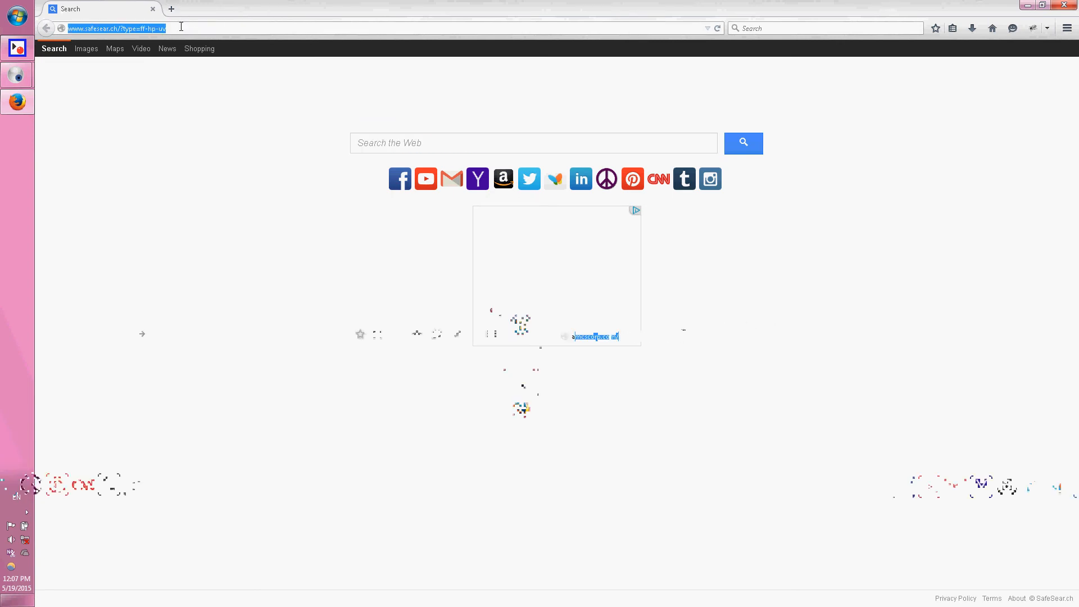
pyautogui.write('about:co')
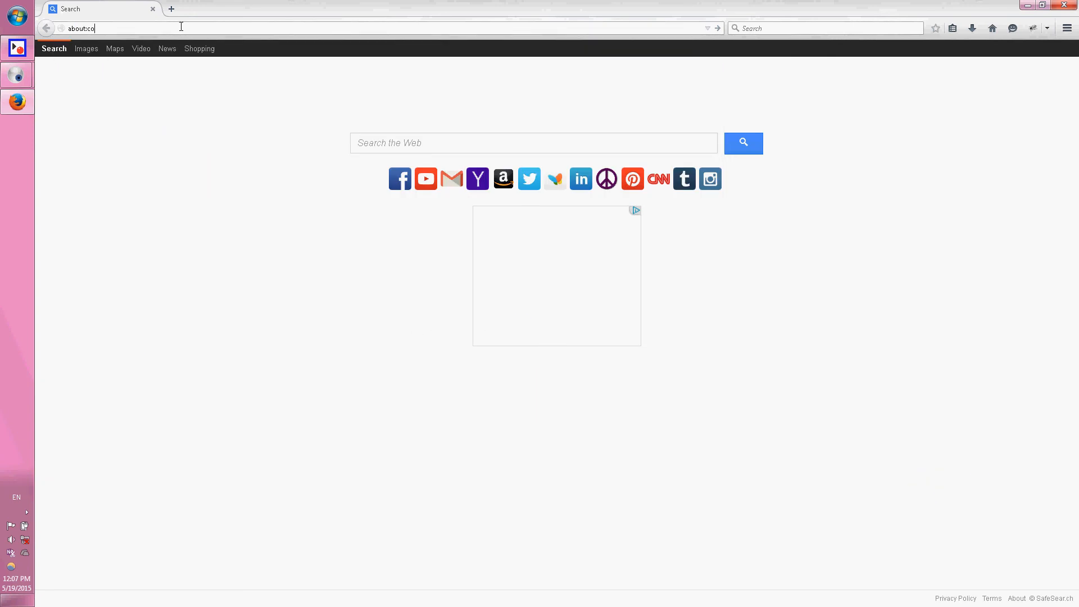
pyautogui.write('nfig')
pyautogui.press('Return')
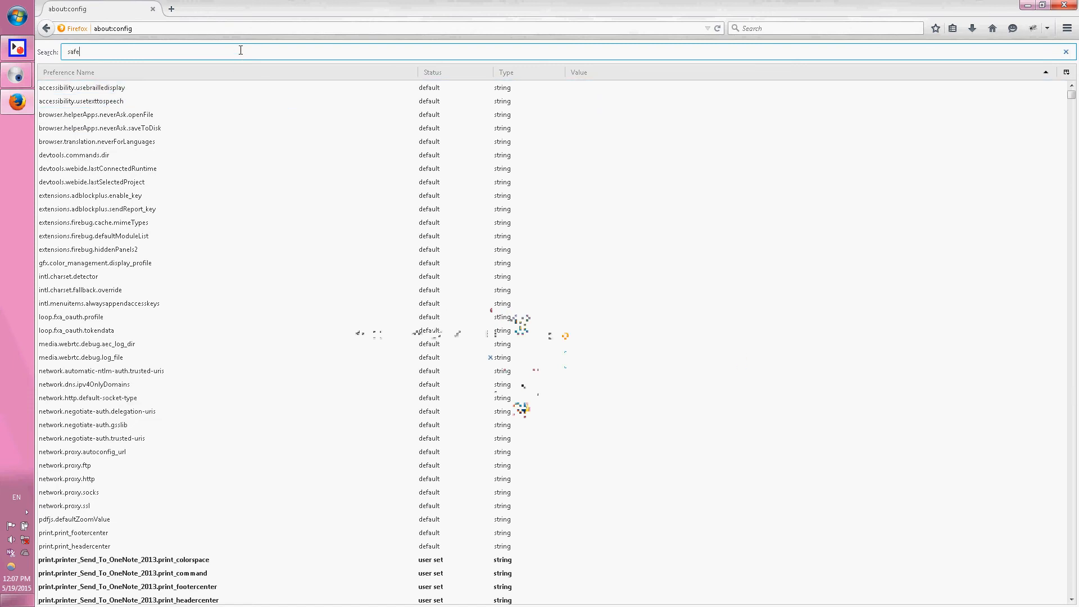
# Filter the preferences by safesear.ch and check which actions are available for the browser.startup.homepage entry.
pyautogui.write('sear')
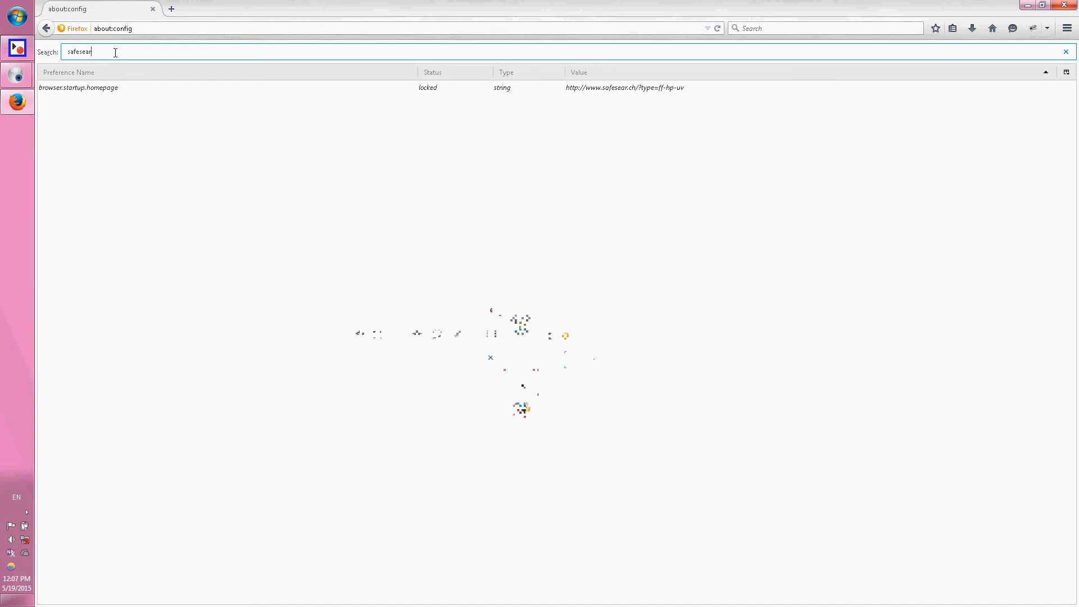
pyautogui.write('.ch')
pyautogui.click(236, 90)
pyautogui.rightClick(237, 91)
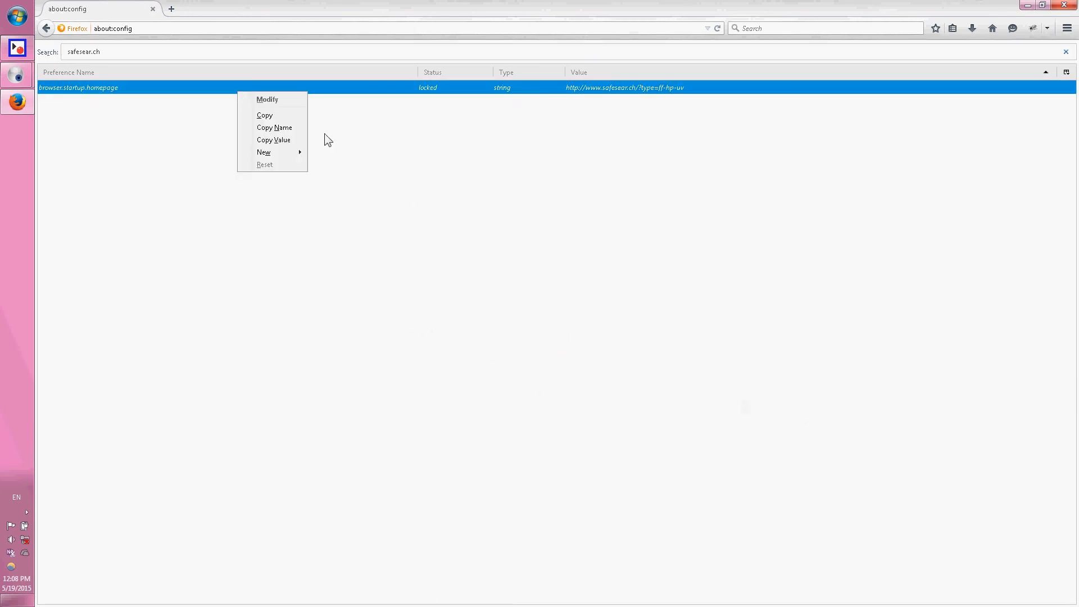
pyautogui.click(333, 181)
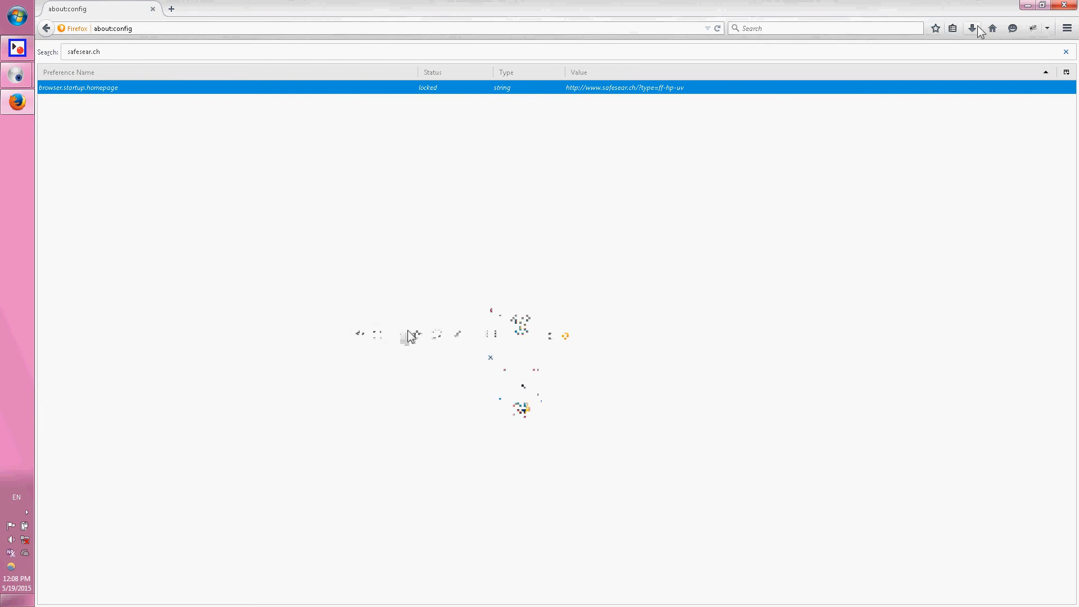
pyautogui.click(741, 28)
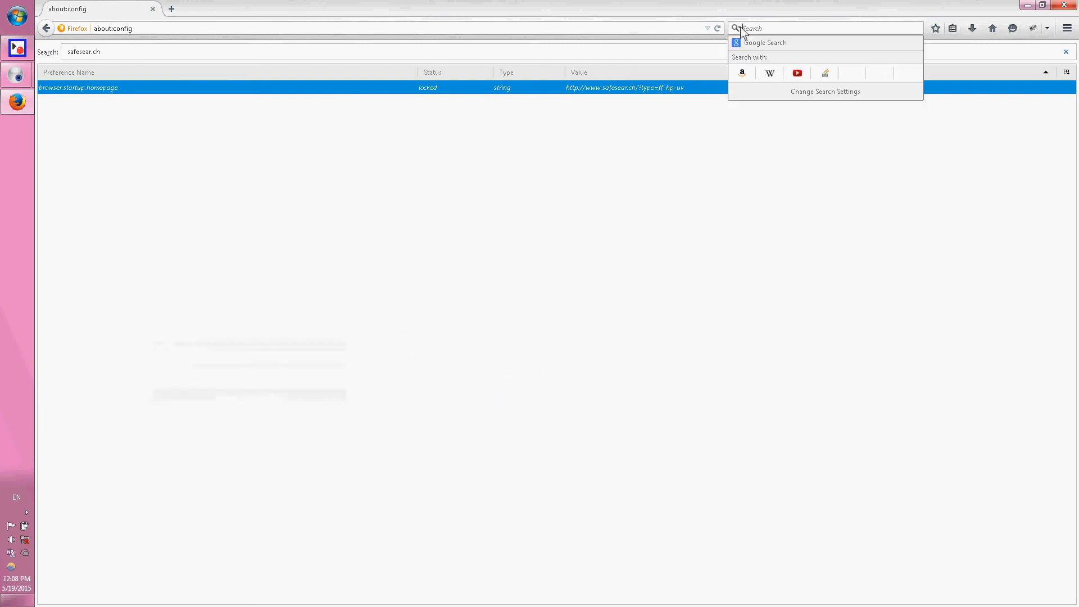
pyautogui.click(817, 93)
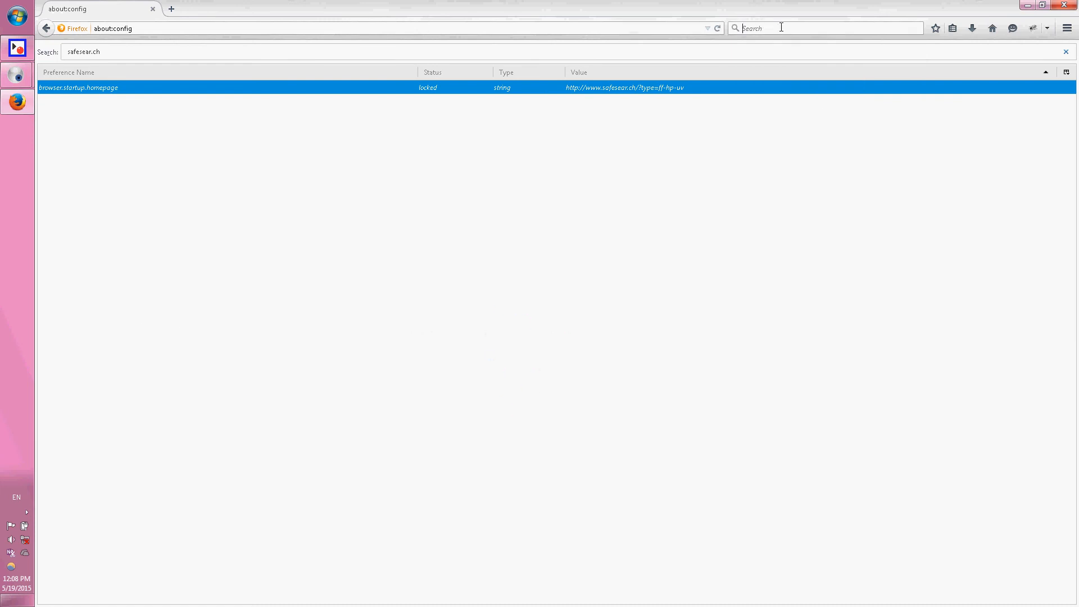
pyautogui.click(1062, 29)
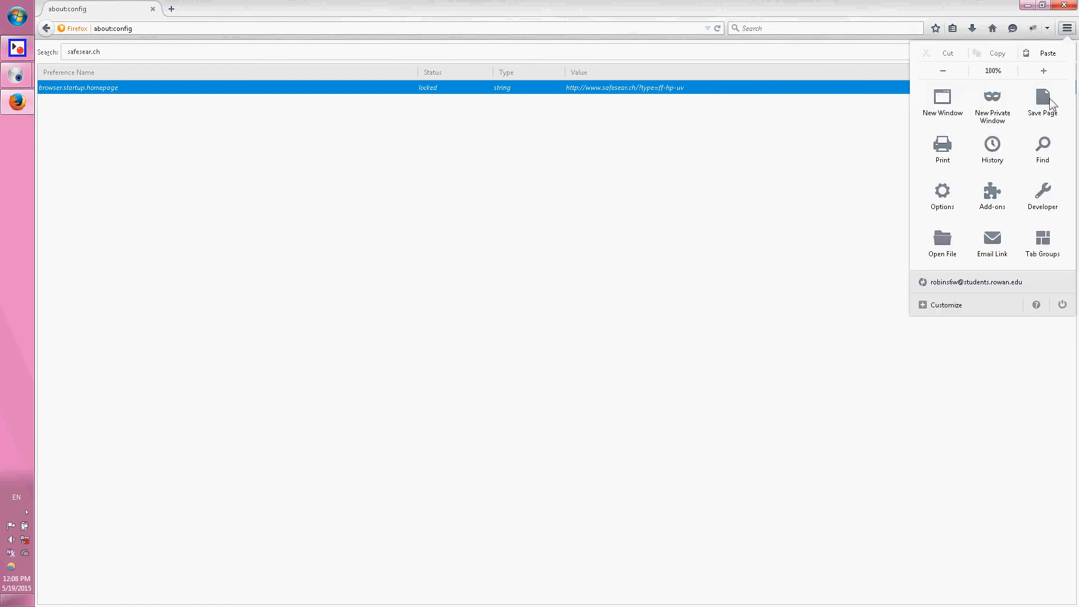
pyautogui.click(1049, 151)
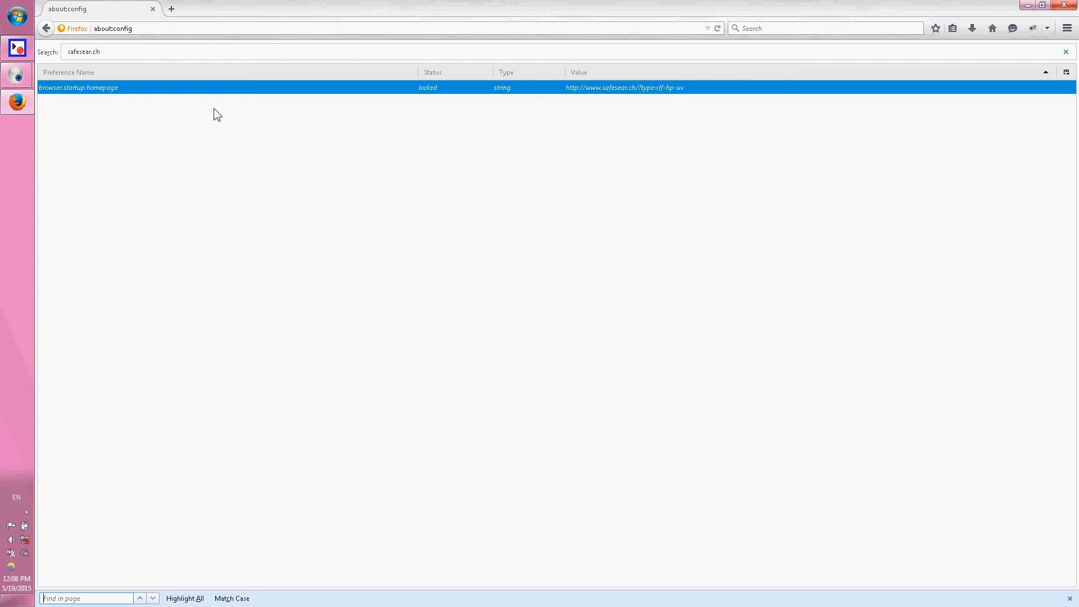
# Open the browser's search options and choose Google as the default search engine.
pyautogui.click(1066, 29)
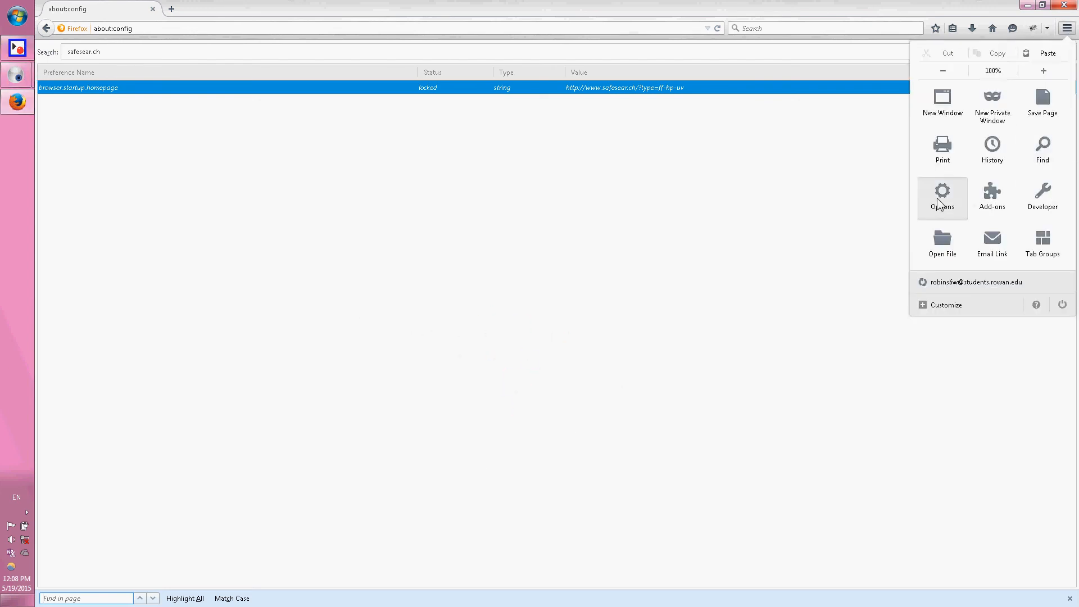
pyautogui.click(939, 197)
pyautogui.click(74, 94)
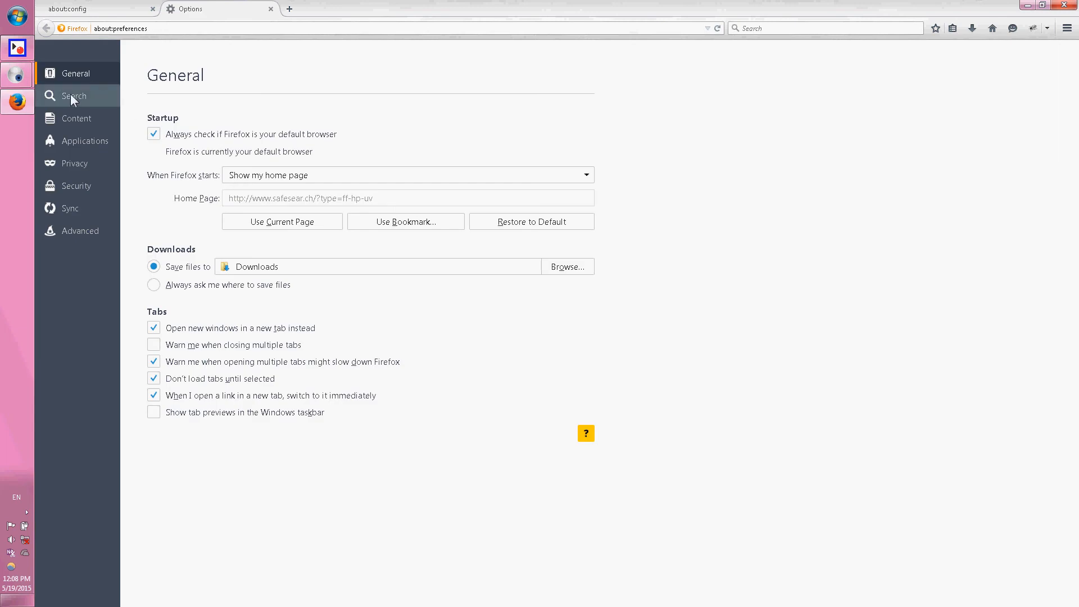
pyautogui.click(274, 147)
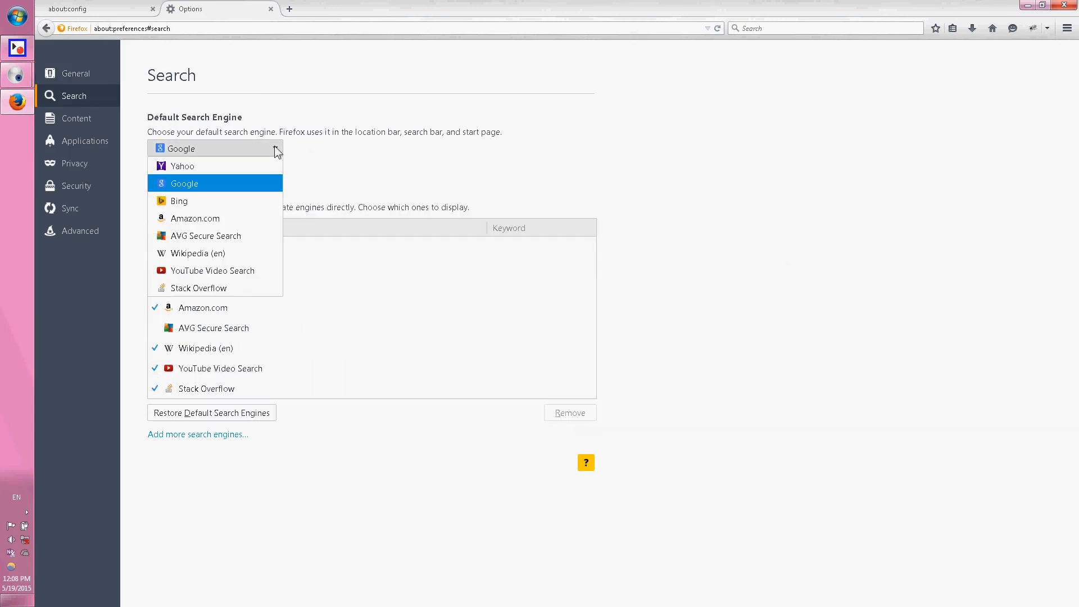
pyautogui.click(262, 183)
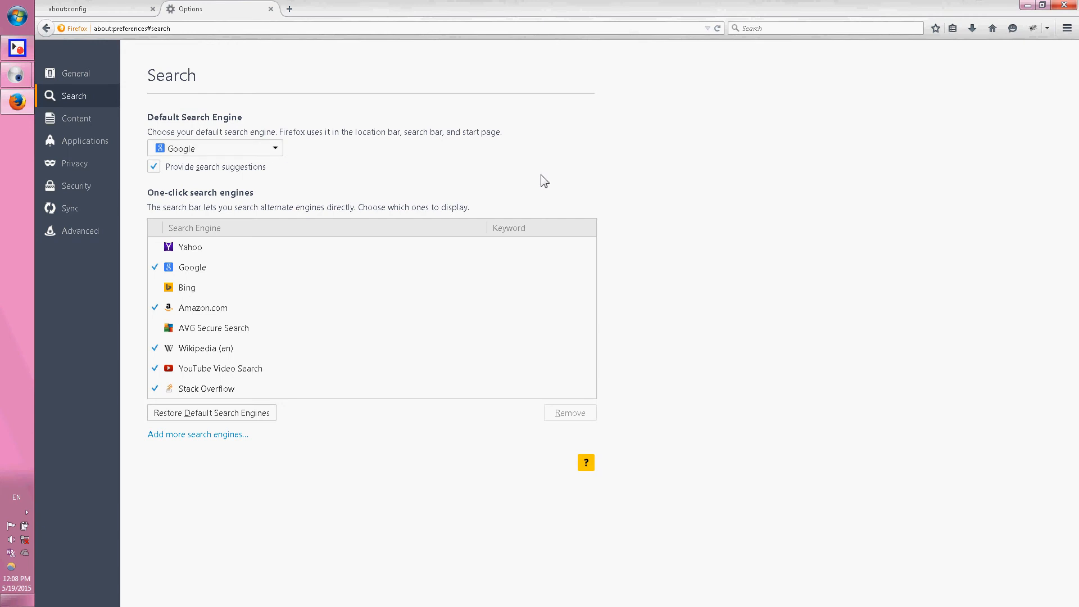
# Remove Yahoo from the list of one-click search engines.
pyautogui.click(194, 249)
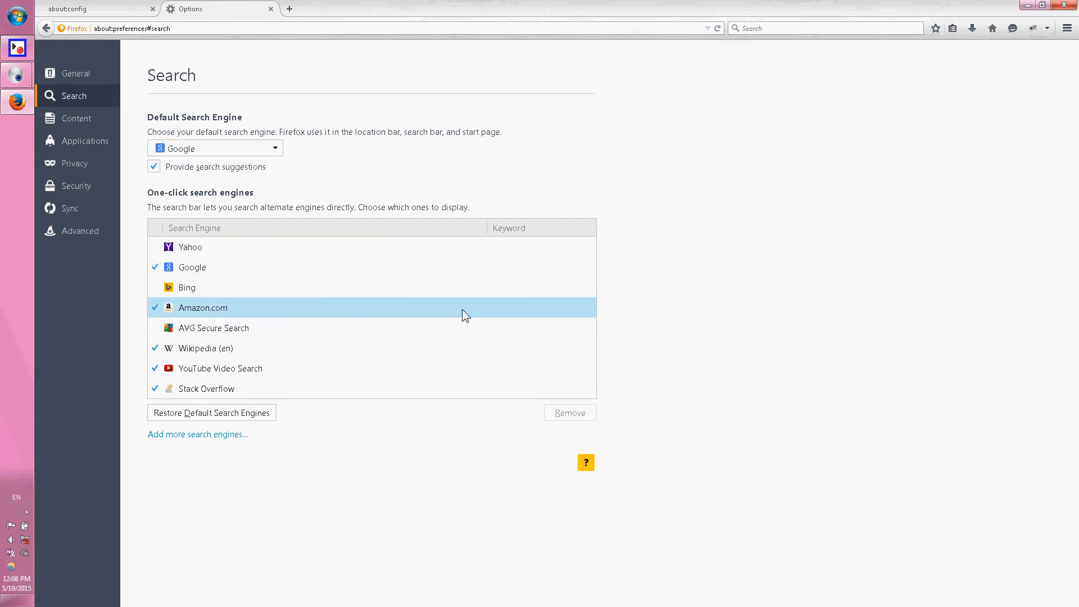
pyautogui.click(211, 286)
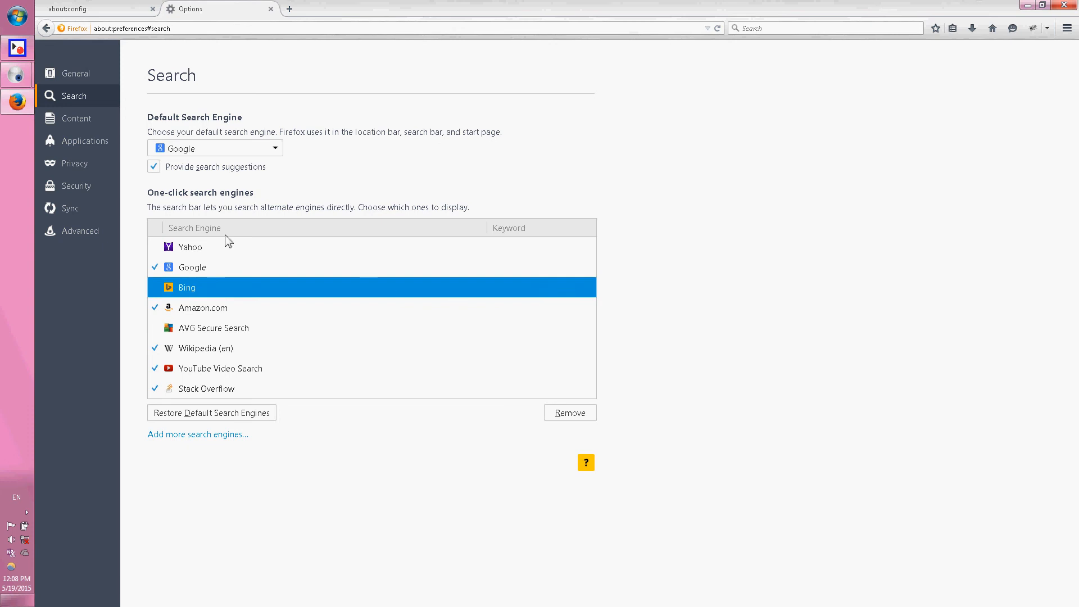
pyautogui.click(203, 248)
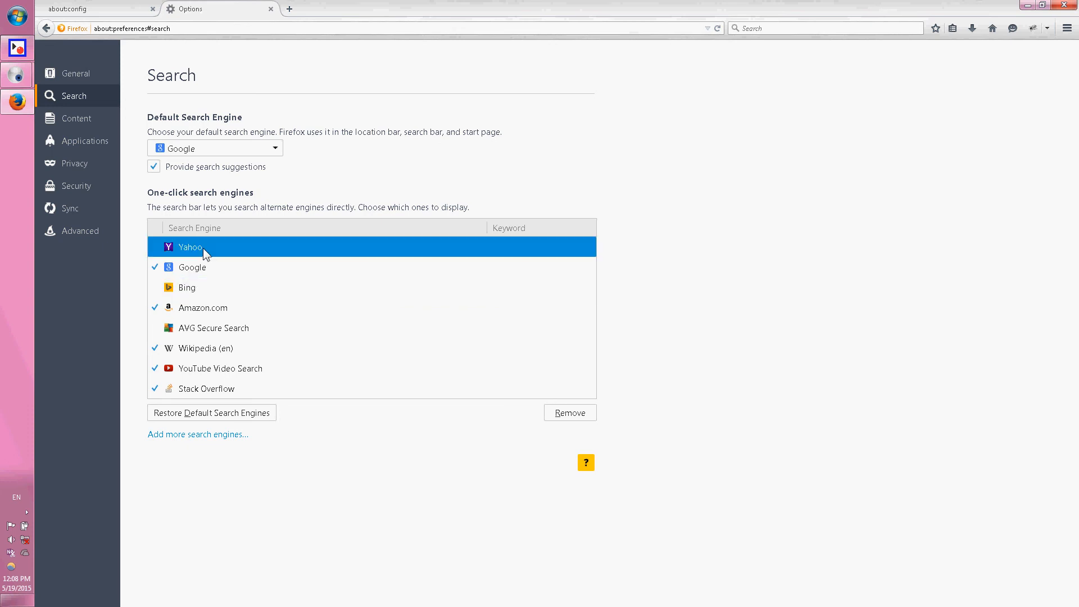
pyautogui.click(574, 412)
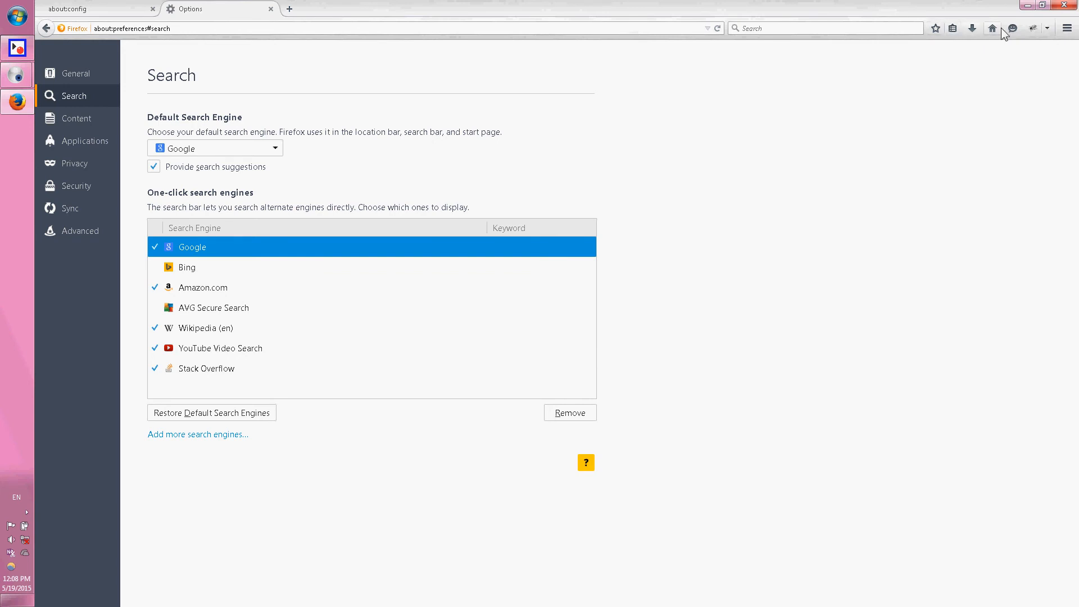
# Check which engines the search bar offers, and close Firefox.
pyautogui.click(741, 28)
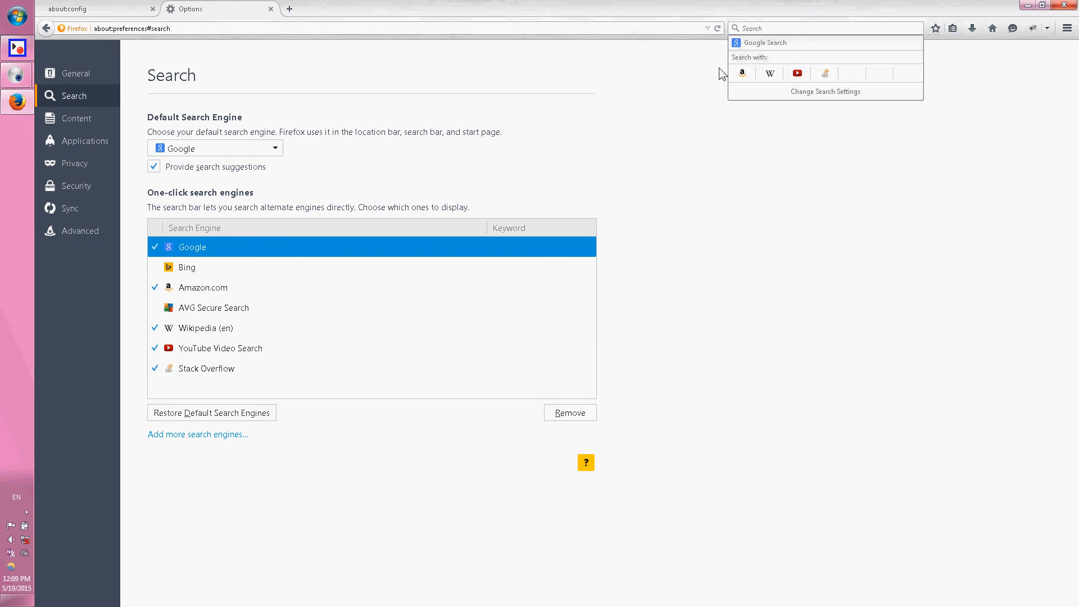
pyautogui.press('Escape')
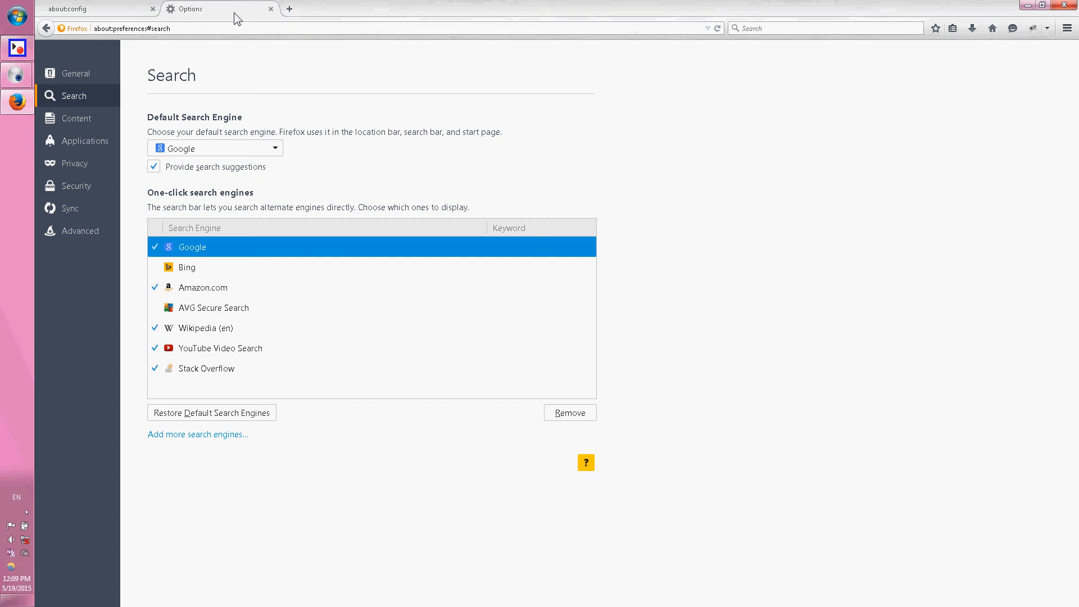
pyautogui.click(1065, 5)
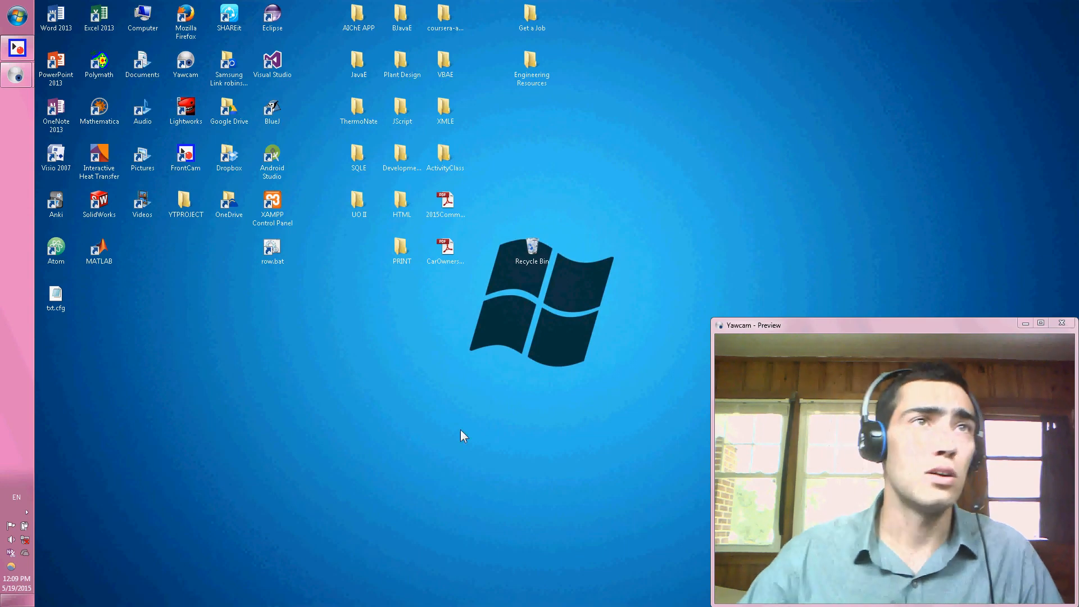
# Open the Program Files (x86) folder on the Windows7_OS (C:) drive in Windows Explorer.
pyautogui.click(27, 20)
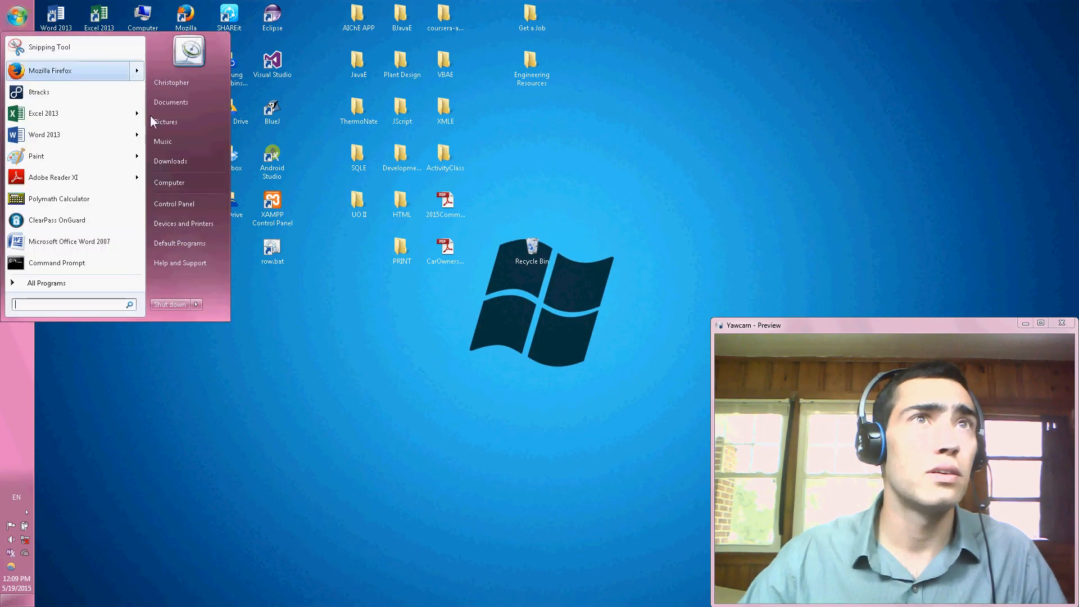
pyautogui.click(191, 185)
pyautogui.doubleClick(435, 228)
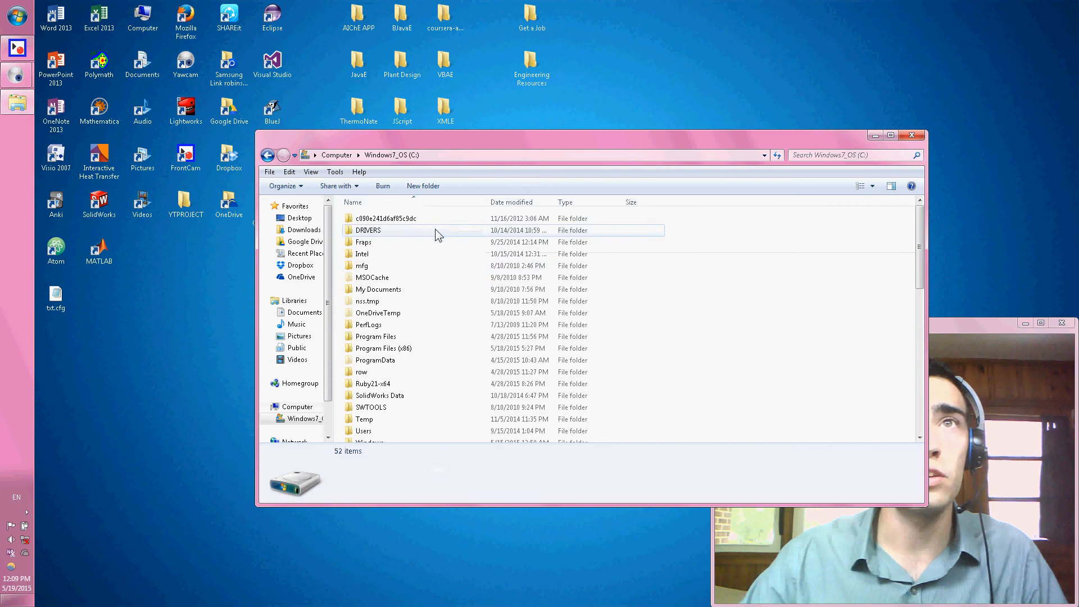
pyautogui.doubleClick(382, 348)
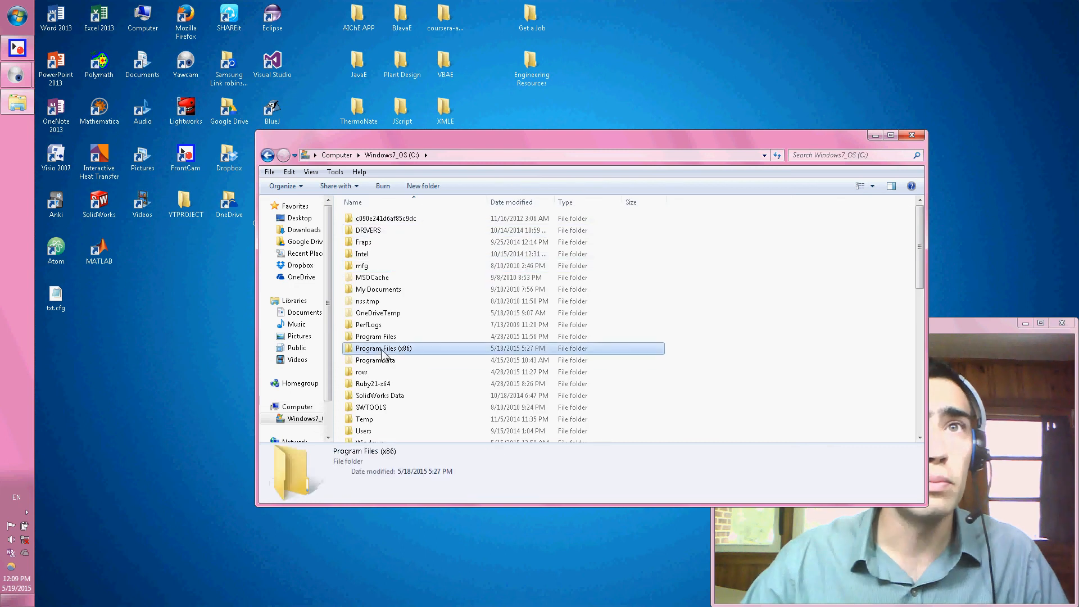
# Search Program Files (x86) for "mozill" and open the Mozilla Firefox folder.
pyautogui.scroll(-3, 427, 319)
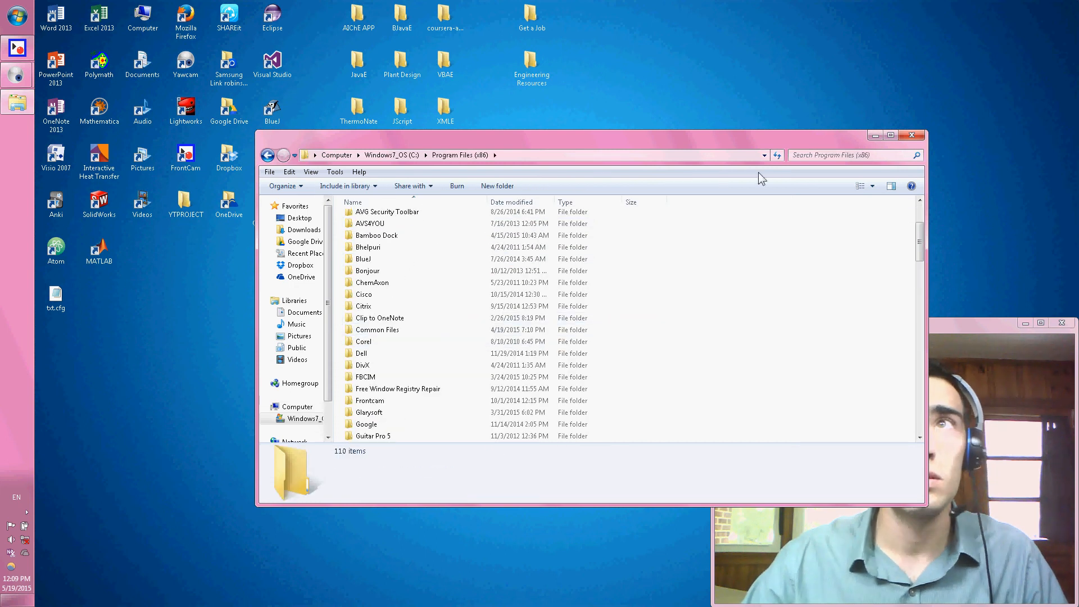
pyautogui.click(809, 154)
pyautogui.write('mpoz')
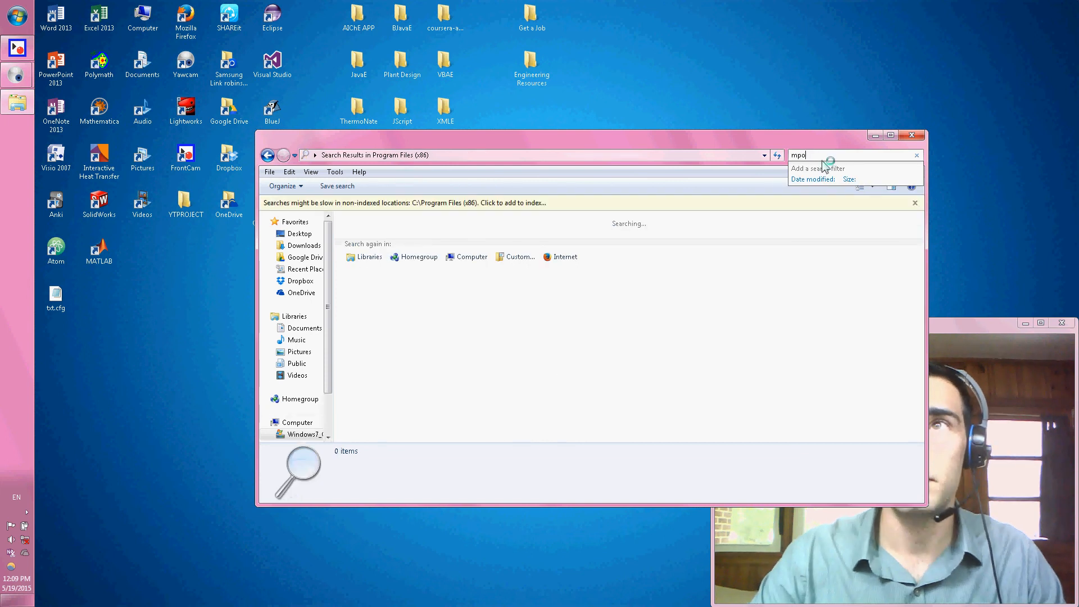
pyautogui.press('BackSpace')
pyautogui.press('BackSpace')
pyautogui.write('ozi')
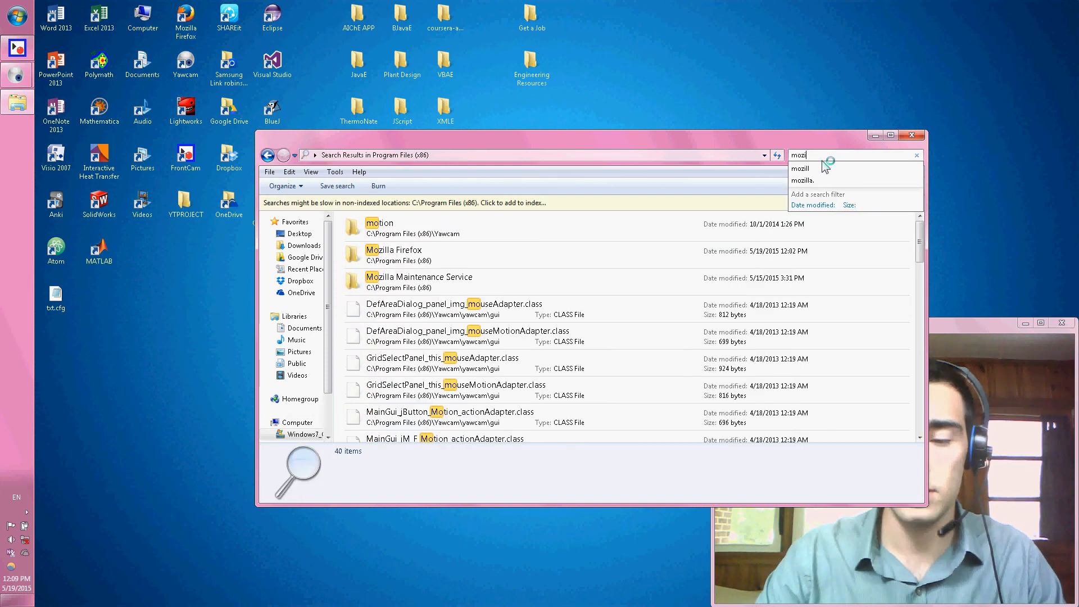
pyautogui.click(823, 168)
pyautogui.click(464, 226)
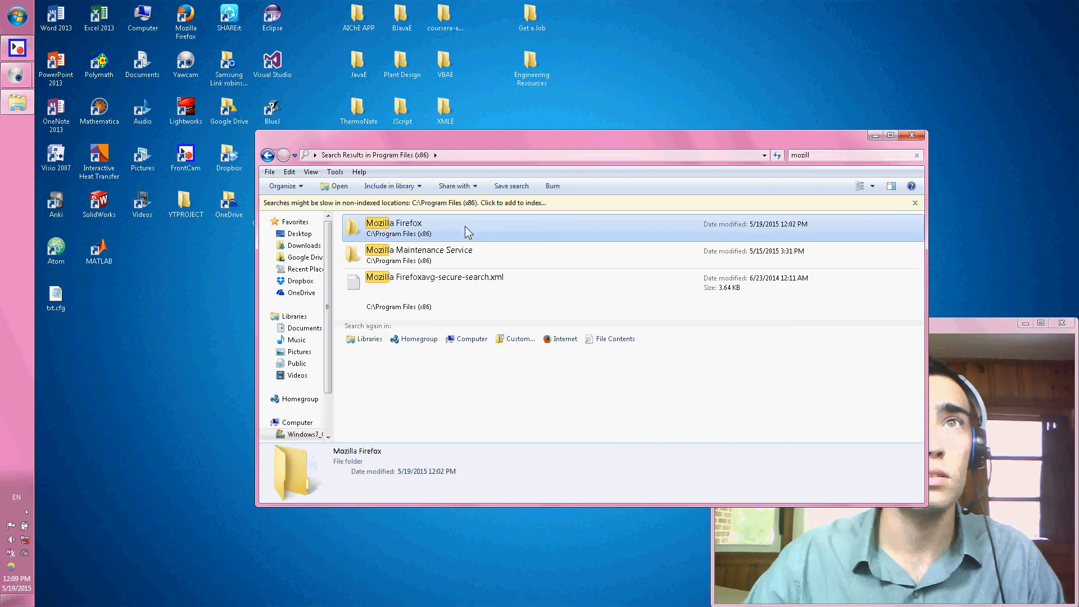
pyautogui.doubleClick(464, 226)
# Go to the defaults\pref subfolder of the Firefox installation and open local-settings.js in Notepad.
pyautogui.scroll(-10, 437, 336)
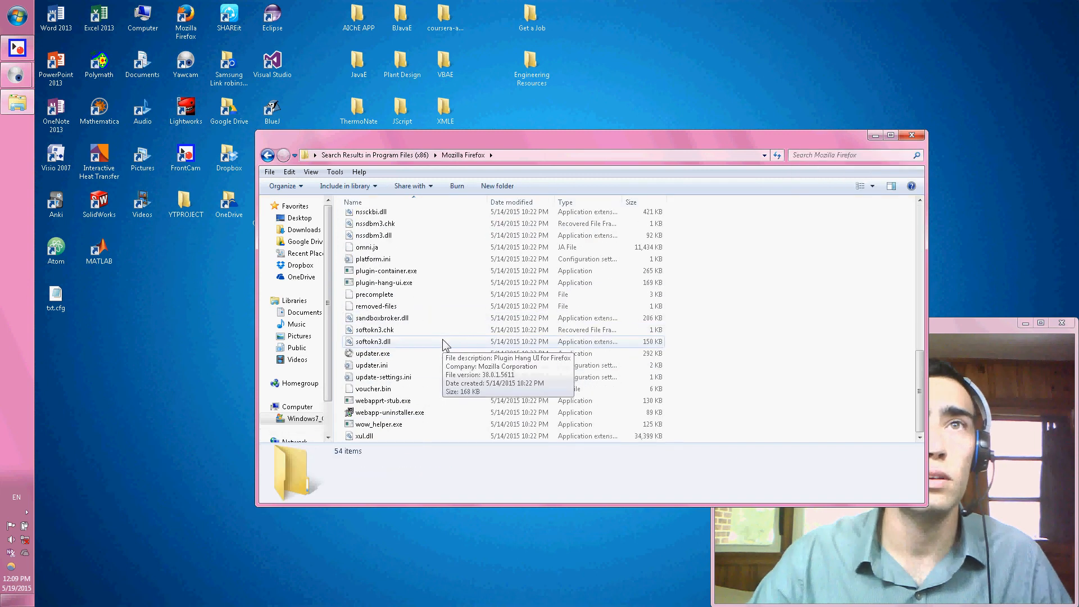
pyautogui.scroll(10, 443, 342)
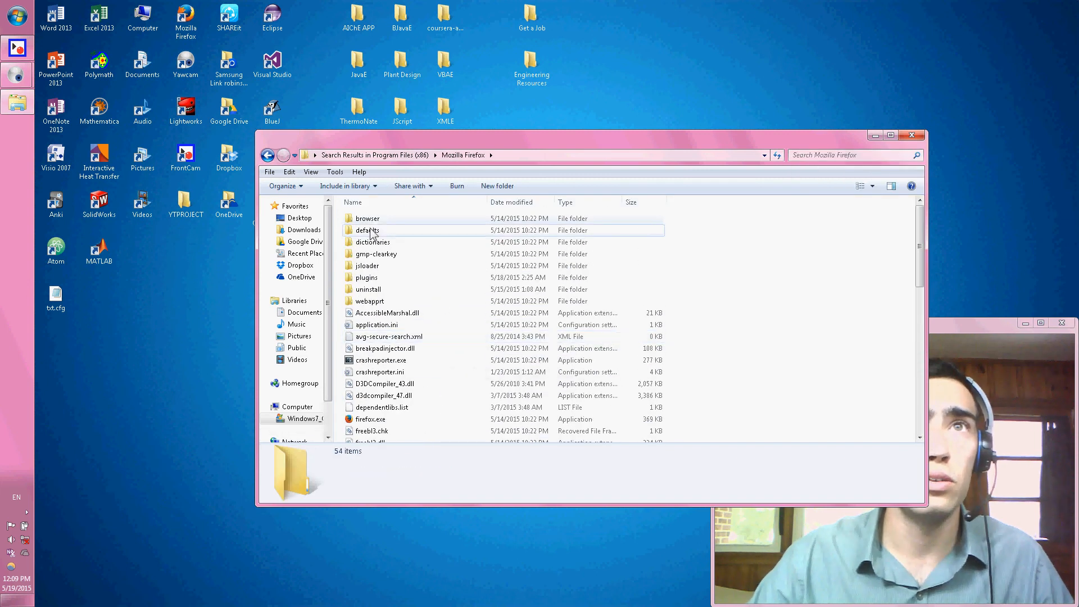
pyautogui.doubleClick(370, 231)
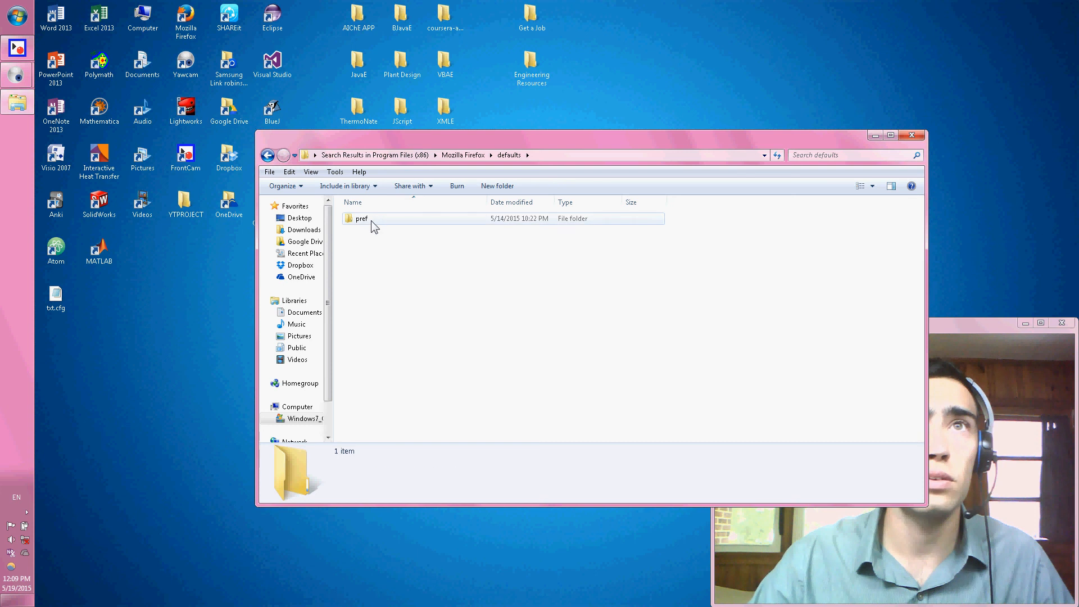
pyautogui.doubleClick(371, 221)
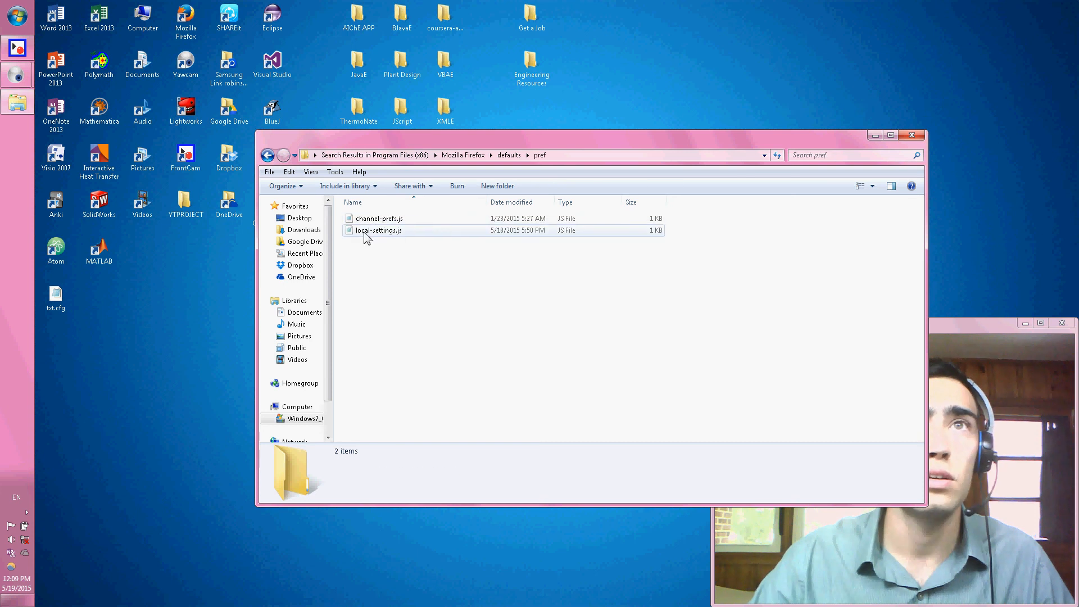
pyautogui.doubleClick(366, 231)
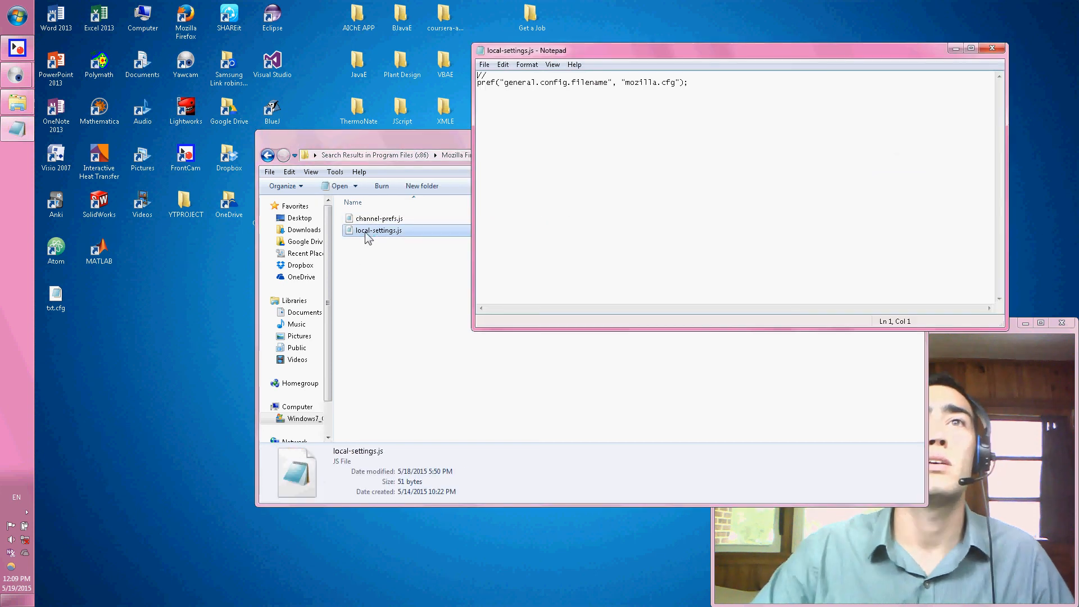
# Examine the general.config.filename preference line and the file it refers to in local-settings.js, and close the file without editing it.
pyautogui.moveTo(732, 82); pyautogui.dragTo(489, 84)
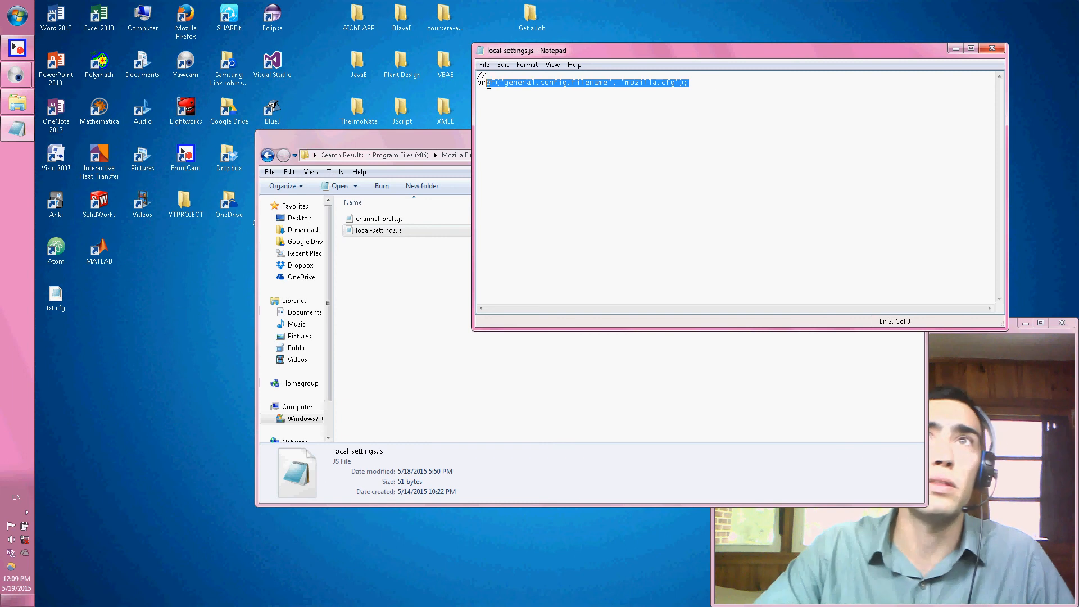
pyautogui.click(710, 82)
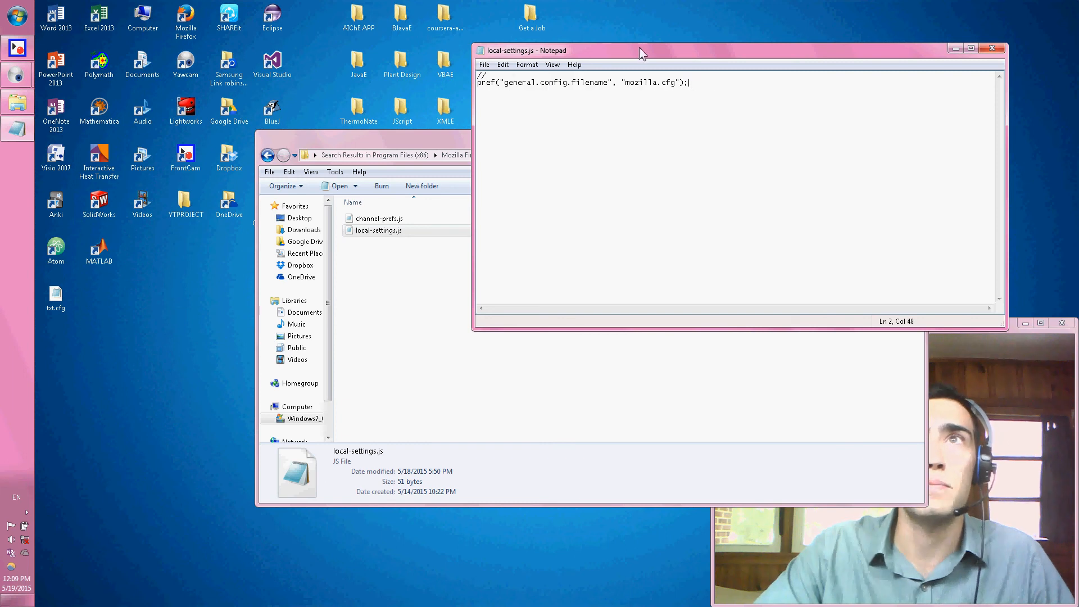
pyautogui.moveTo(639, 48); pyautogui.dragTo(390, 285)
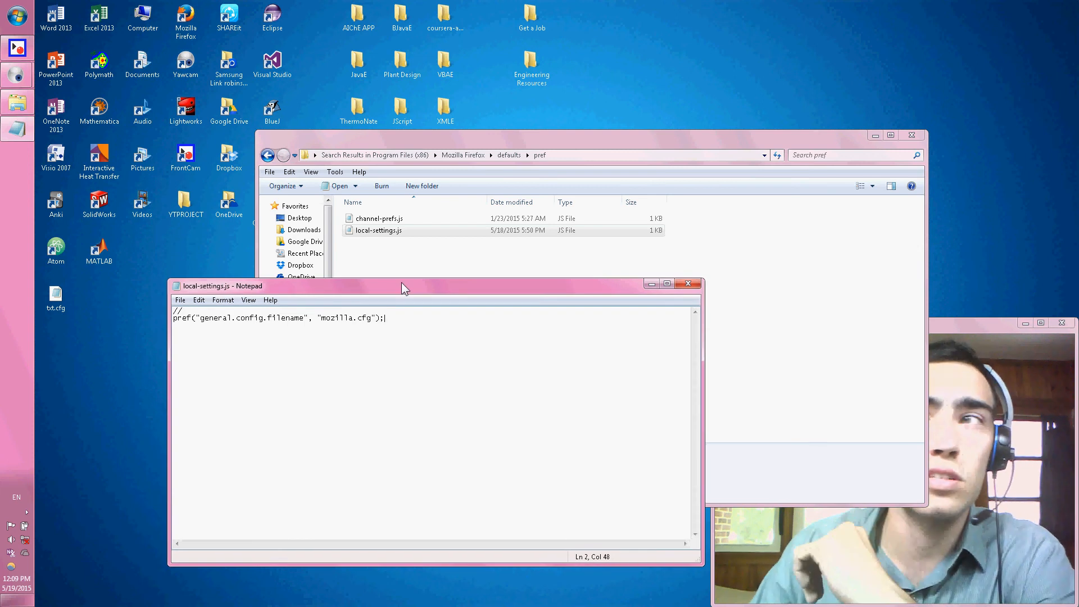
pyautogui.moveTo(402, 319); pyautogui.dragTo(217, 319)
pyautogui.click(406, 319)
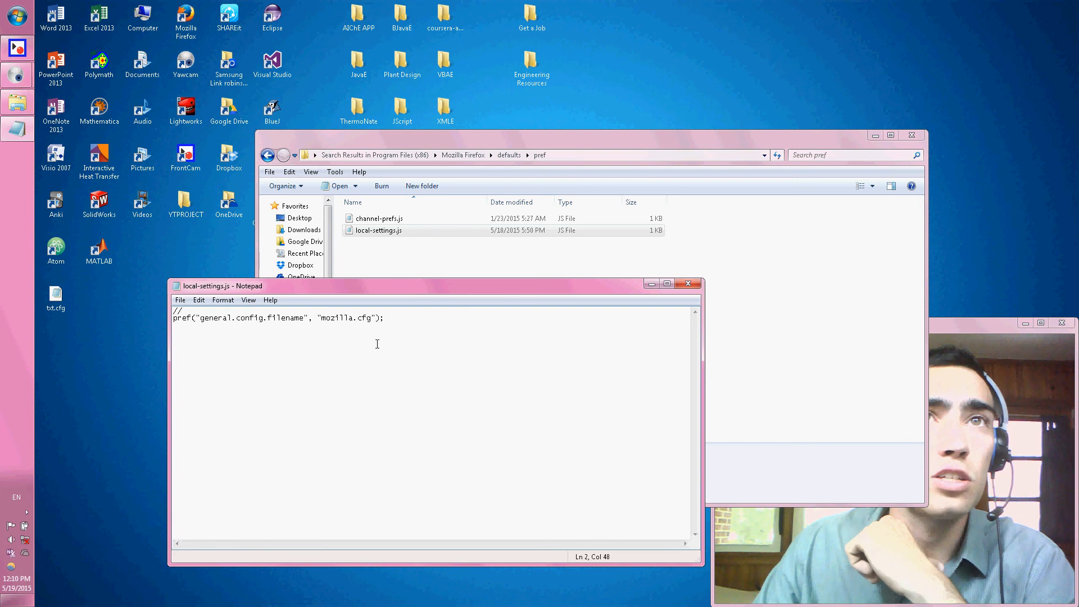
pyautogui.moveTo(406, 320)
pyautogui.mouseDown()
pyautogui.moveTo(319, 320)
pyautogui.moveTo(407, 329)
pyautogui.mouseUp()
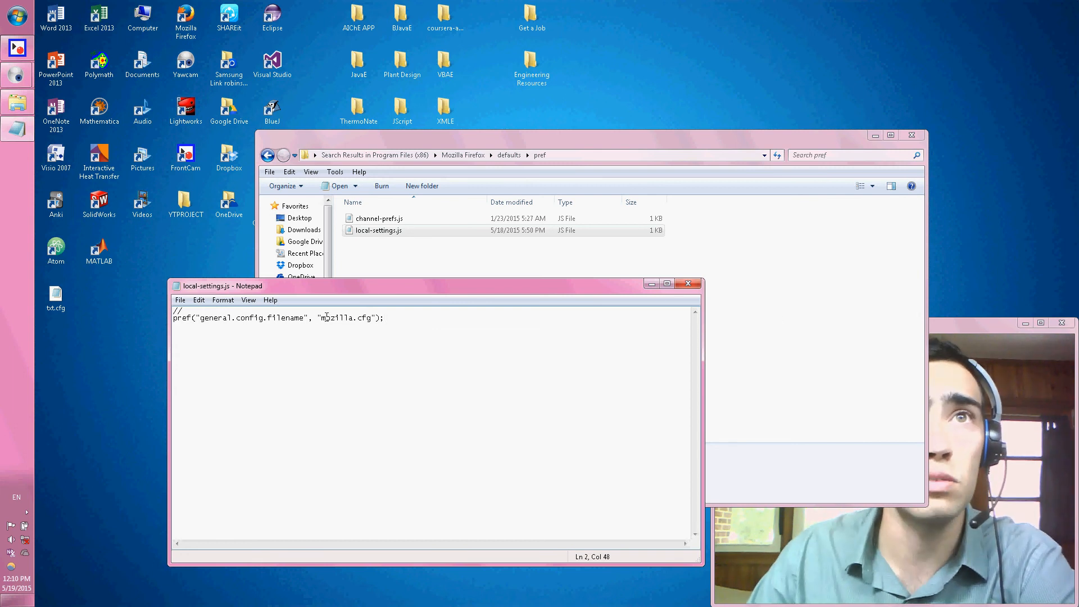
pyautogui.moveTo(322, 318); pyautogui.dragTo(369, 318)
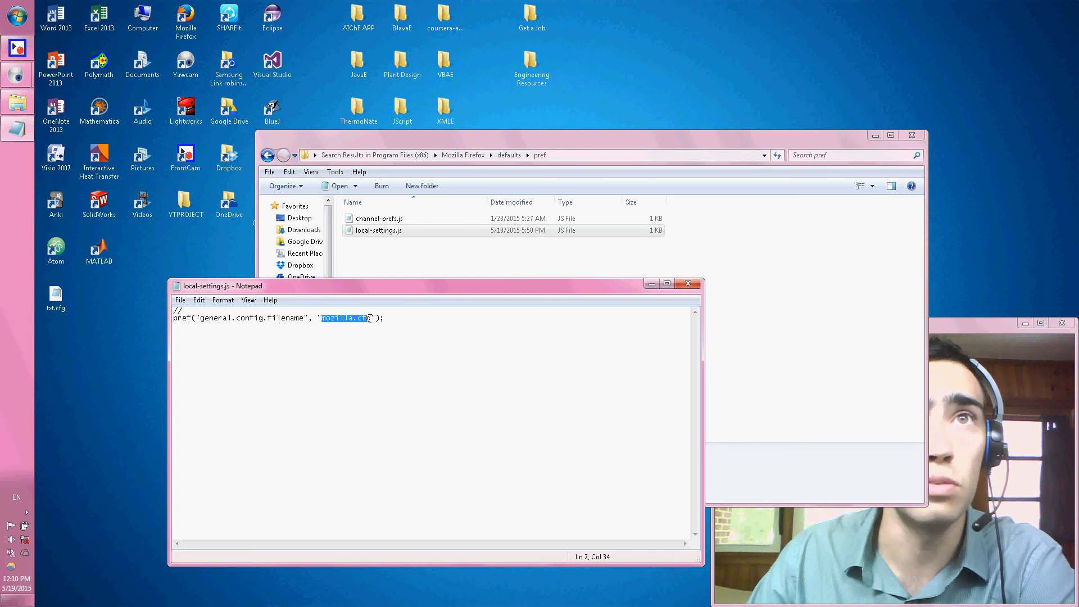
pyautogui.click(396, 319)
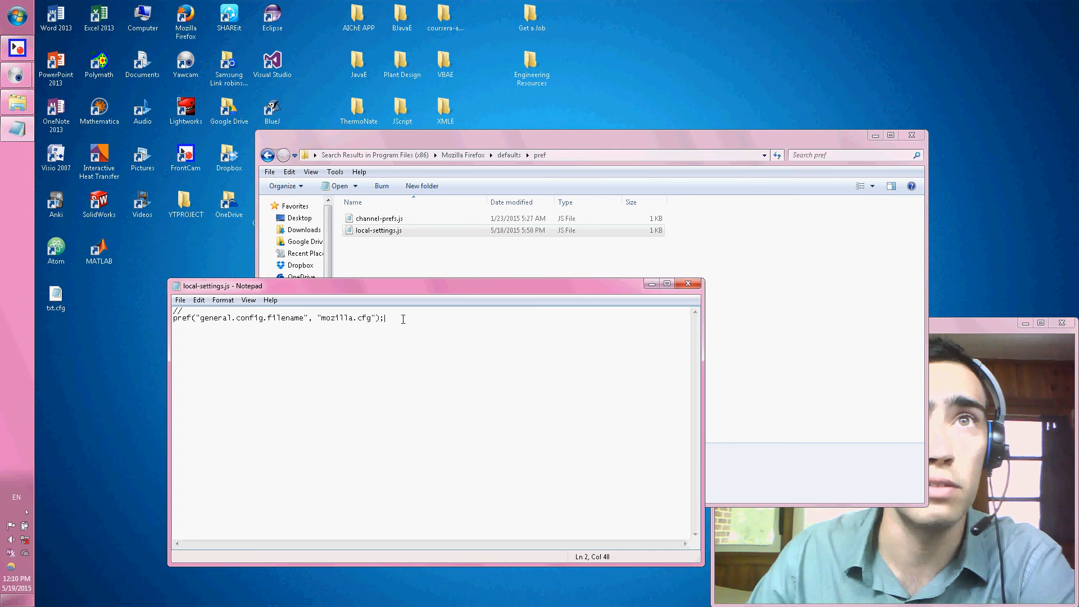
pyautogui.click(688, 284)
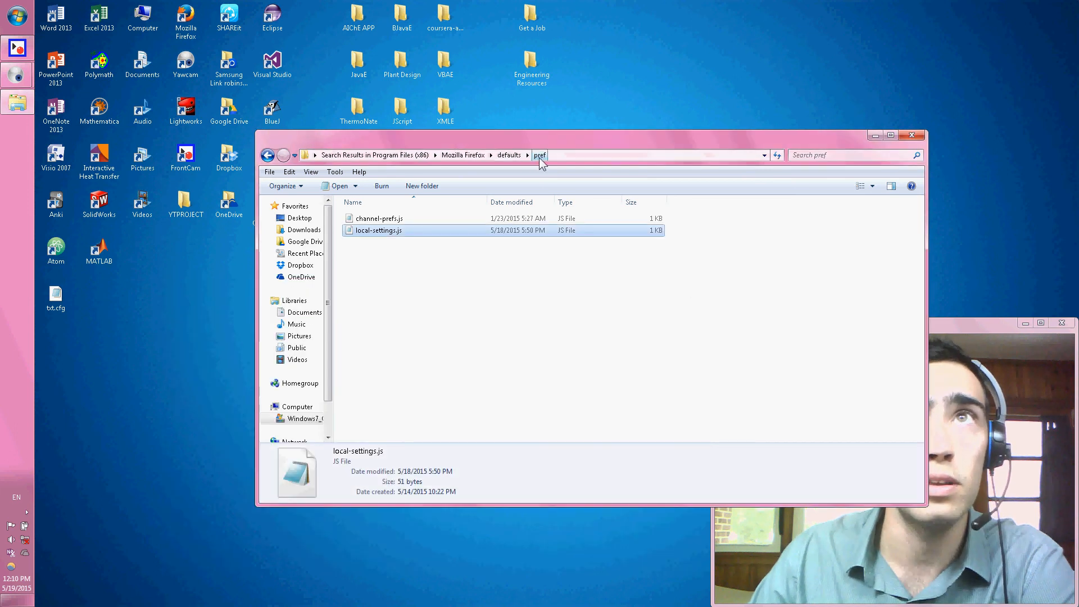
# Return to the Mozilla Firefox folder, search it for "mozilla.c" and open mozilla.cfg in Notepad.
pyautogui.click(469, 156)
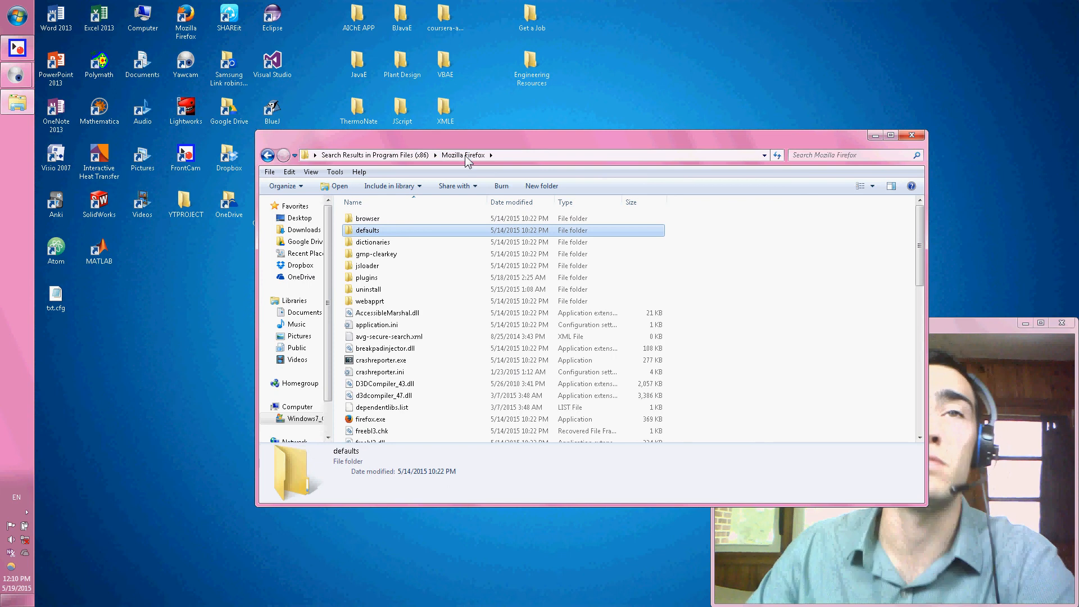
pyautogui.scroll(-2, 423, 332)
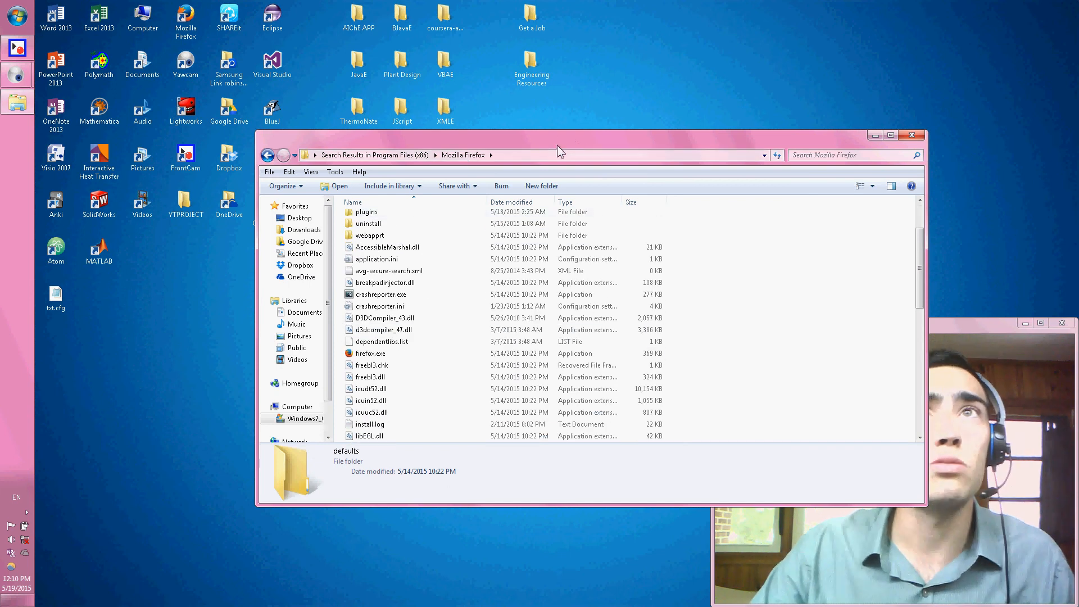
pyautogui.moveTo(558, 145); pyautogui.dragTo(1, 169)
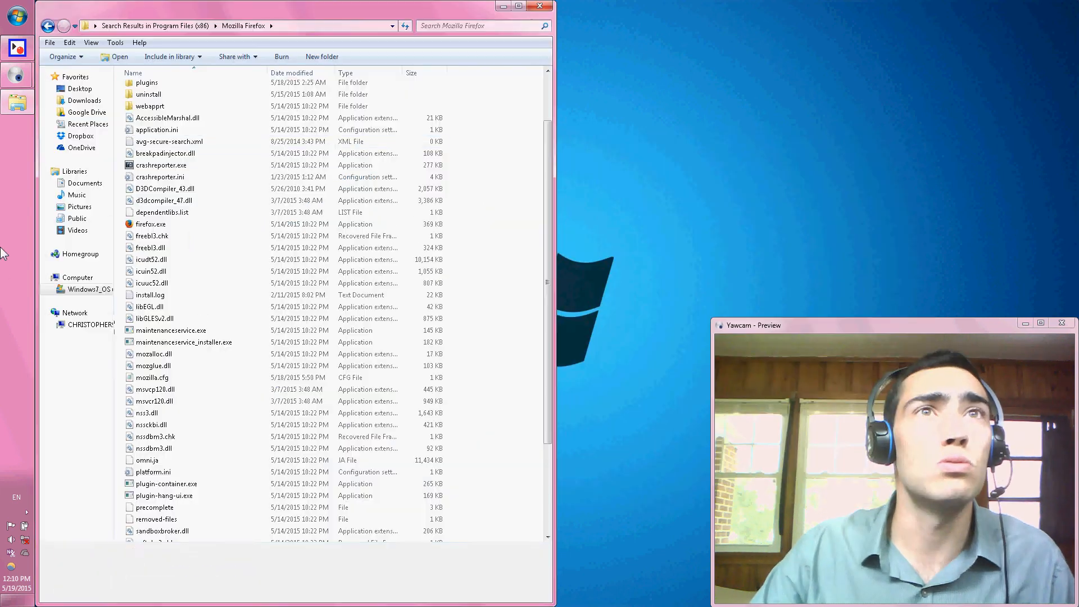
pyautogui.click(449, 27)
pyautogui.write('mozilla.c')
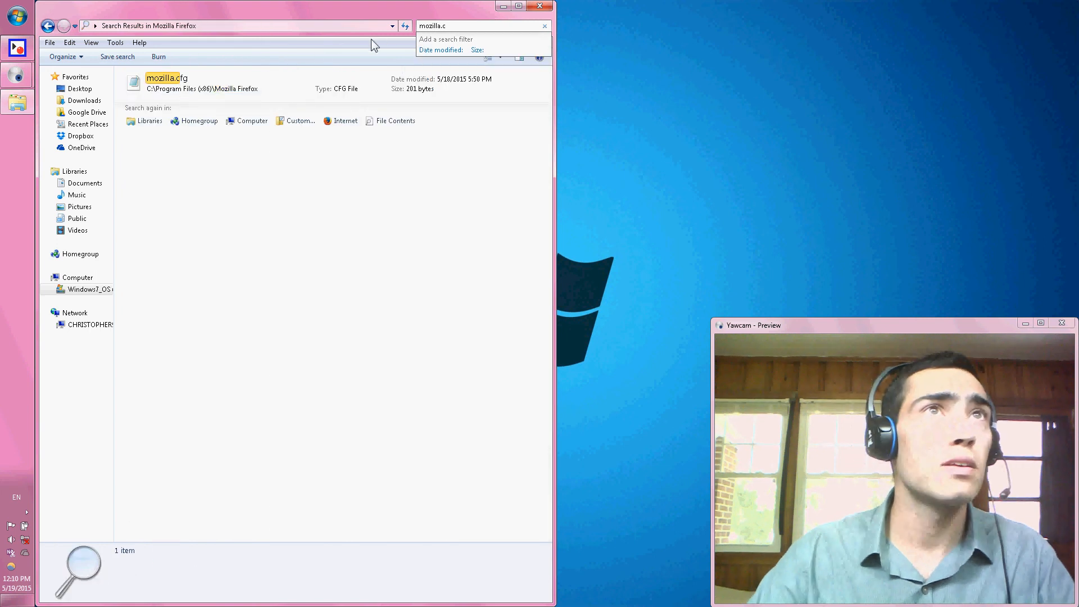
pyautogui.doubleClick(191, 79)
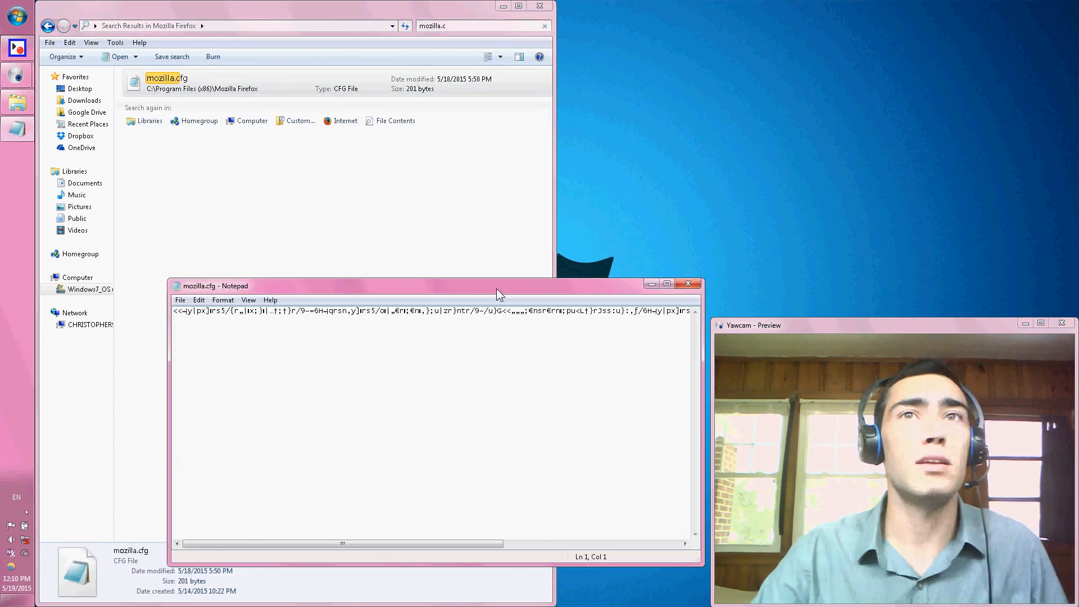
# Examine the full line of encoded text in mozilla.cfg, from beginning to end, and close the file without editing it.
pyautogui.press('super+Left')
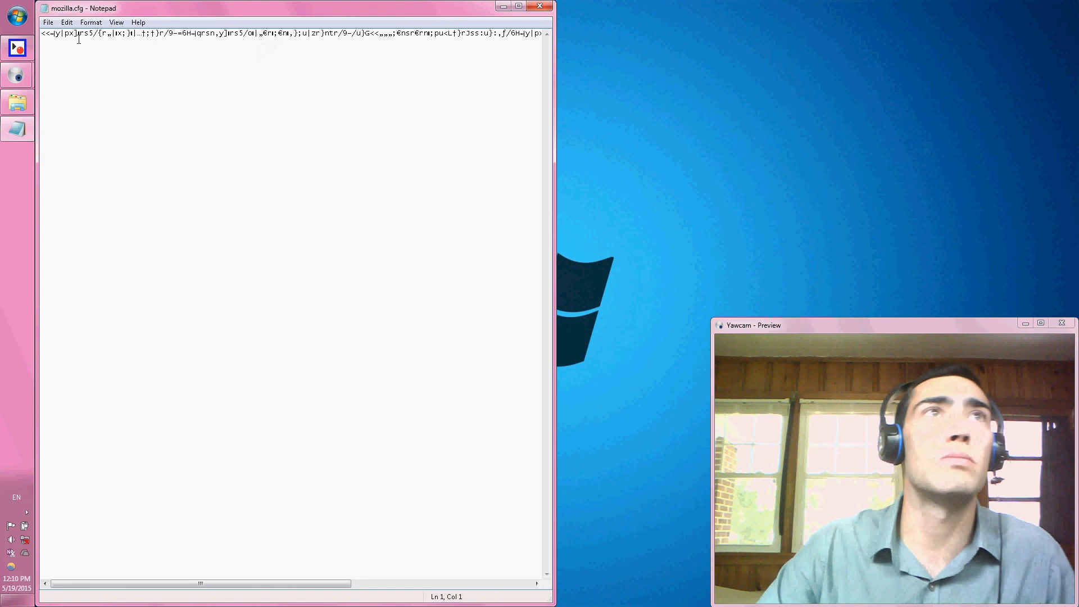
pyautogui.moveTo(78, 34); pyautogui.dragTo(397, 35)
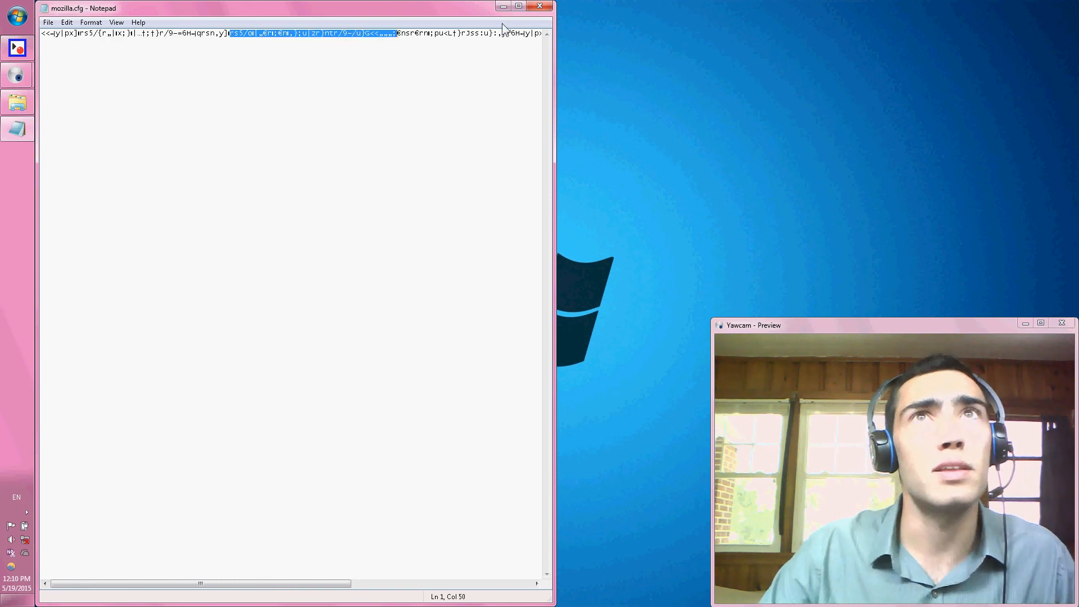
pyautogui.click(430, 34)
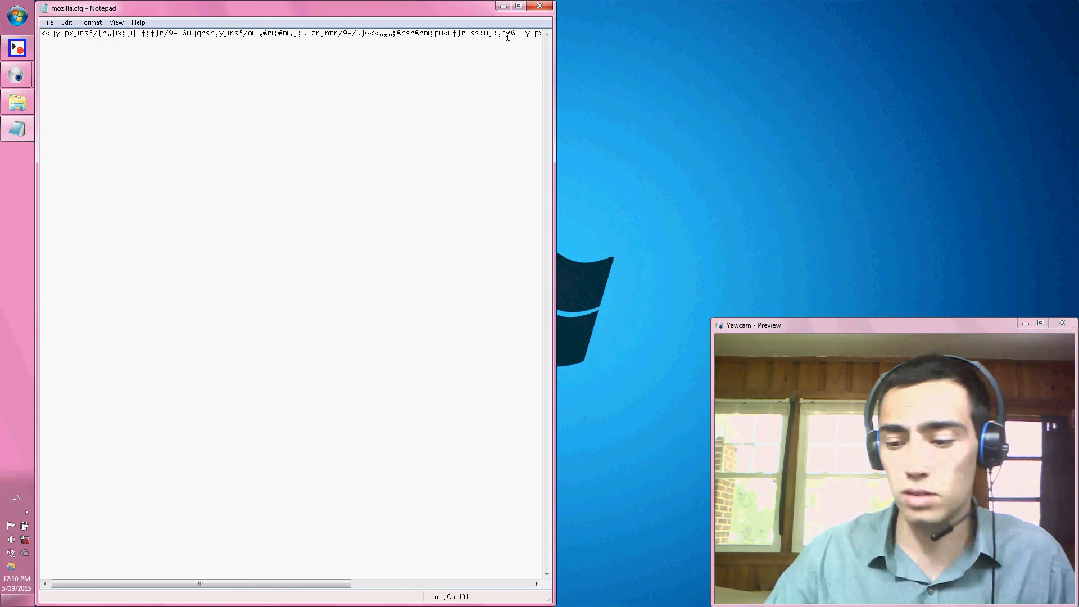
pyautogui.press('Right')
pyautogui.press('Right')
pyautogui.press('Right')
pyautogui.press('Right')
pyautogui.press('Right')
pyautogui.press('Right')
pyautogui.press('Right')
pyautogui.press('Right')
pyautogui.press('Right')
pyautogui.press('Right')
pyautogui.press('Right')
pyautogui.press('Right')
pyautogui.press('Right')
pyautogui.press('Right')
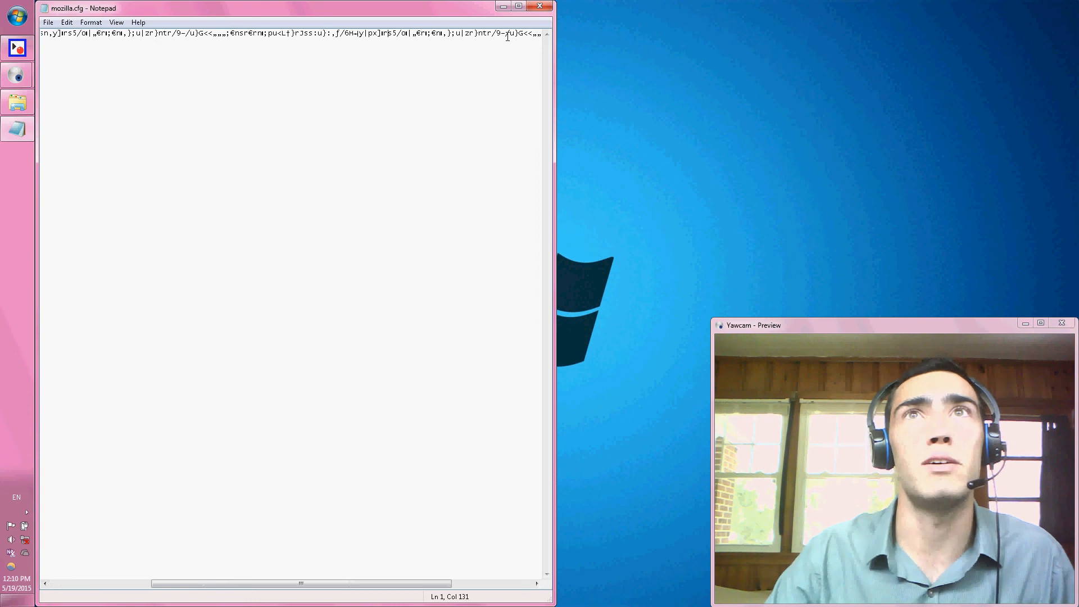
pyautogui.press('Right')
pyautogui.press('Right')
pyautogui.press('Right')
pyautogui.press('Right')
pyautogui.press('Right')
pyautogui.press('Right')
pyautogui.press('Right')
pyautogui.press('Right')
pyautogui.press('Right')
pyautogui.press('Right')
pyautogui.press('Right')
pyautogui.press('Right')
pyautogui.press('Right')
pyautogui.press('Right')
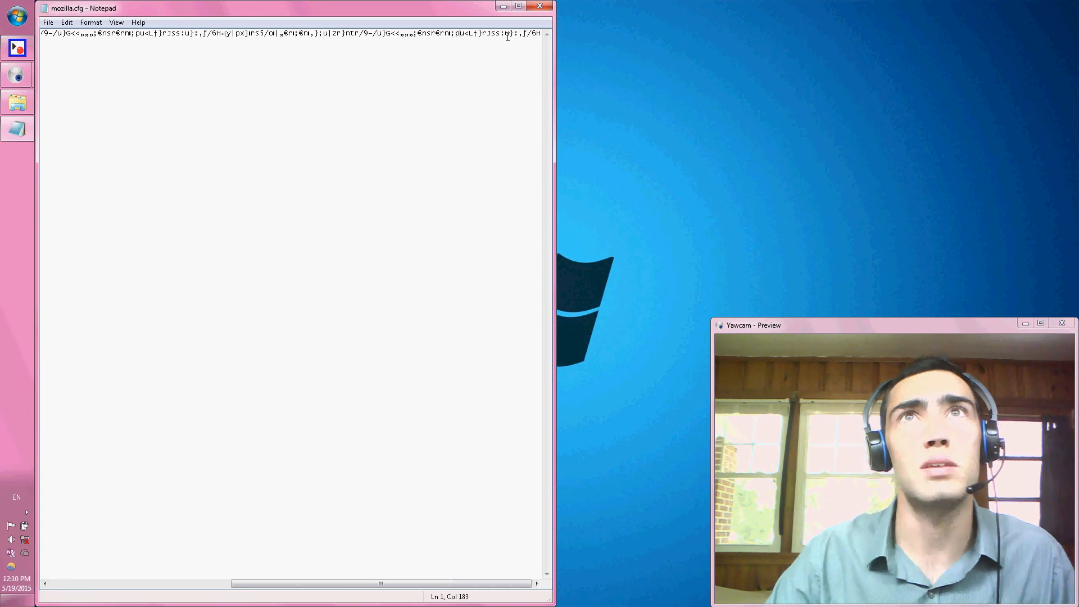
pyautogui.press('Right')
pyautogui.press('Right')
pyautogui.press('Right')
pyautogui.press('Right')
pyautogui.press('Right')
pyautogui.press('Right')
pyautogui.press('Right')
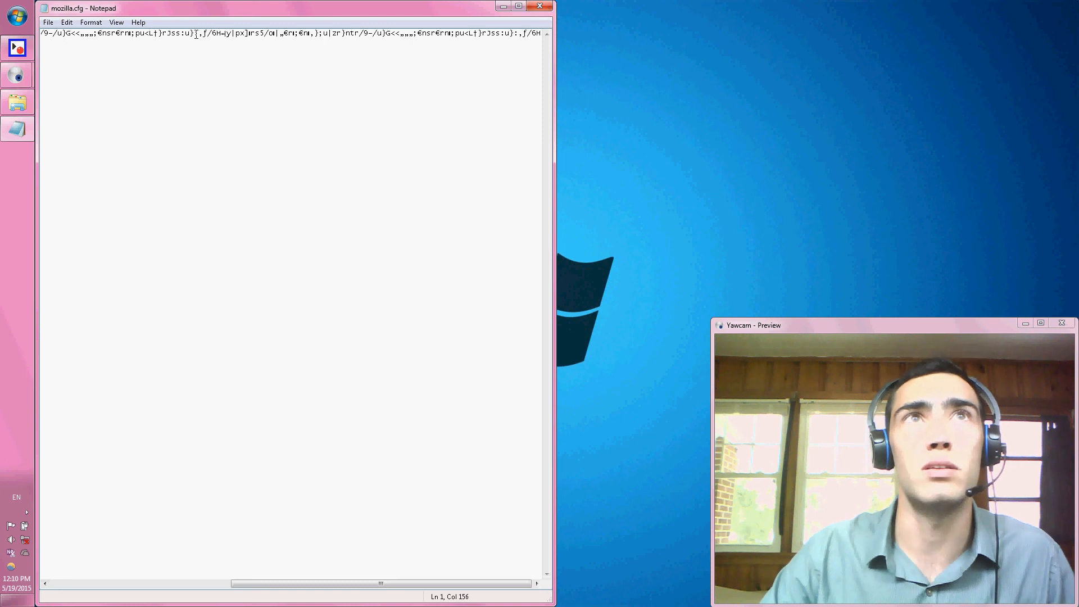
pyautogui.moveTo(276, 35); pyautogui.dragTo(157, 35)
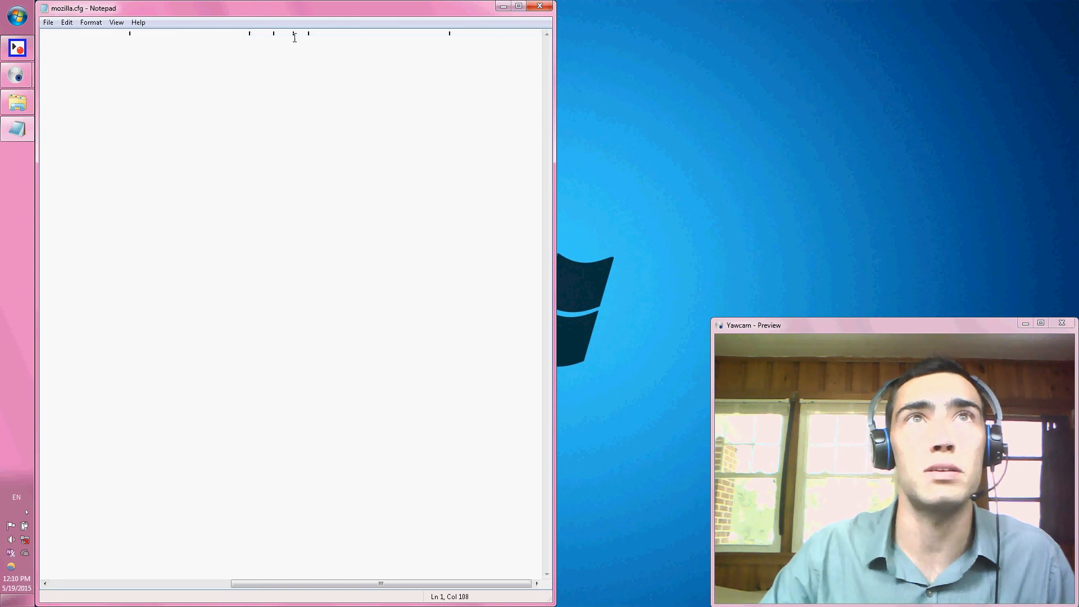
pyautogui.click(550, 7)
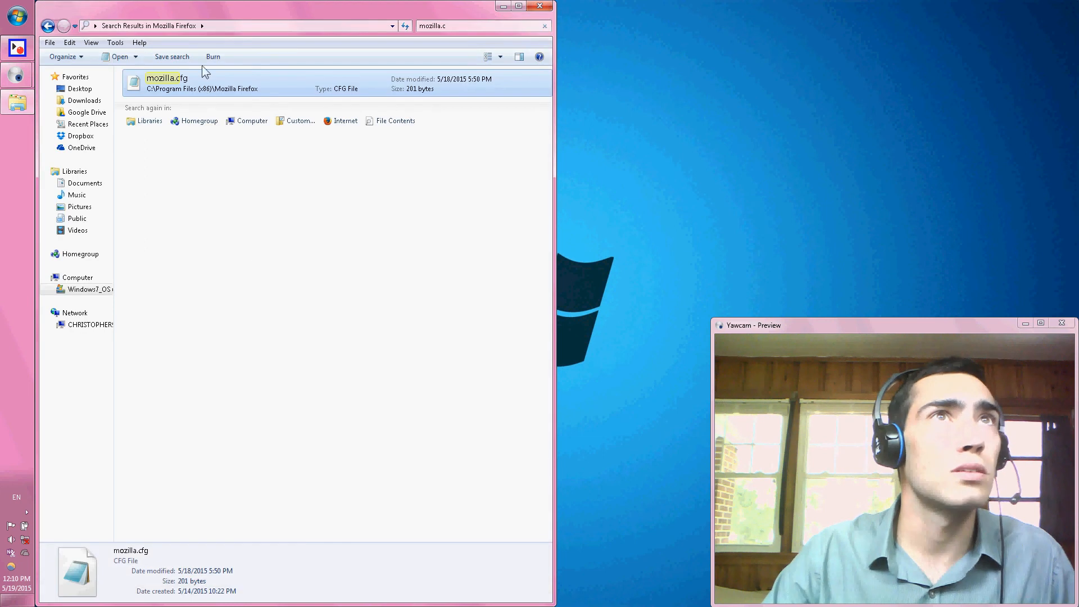
# Go back to the Mozilla Firefox folder listing and delete the mozilla.cfg file.
pyautogui.click(48, 26)
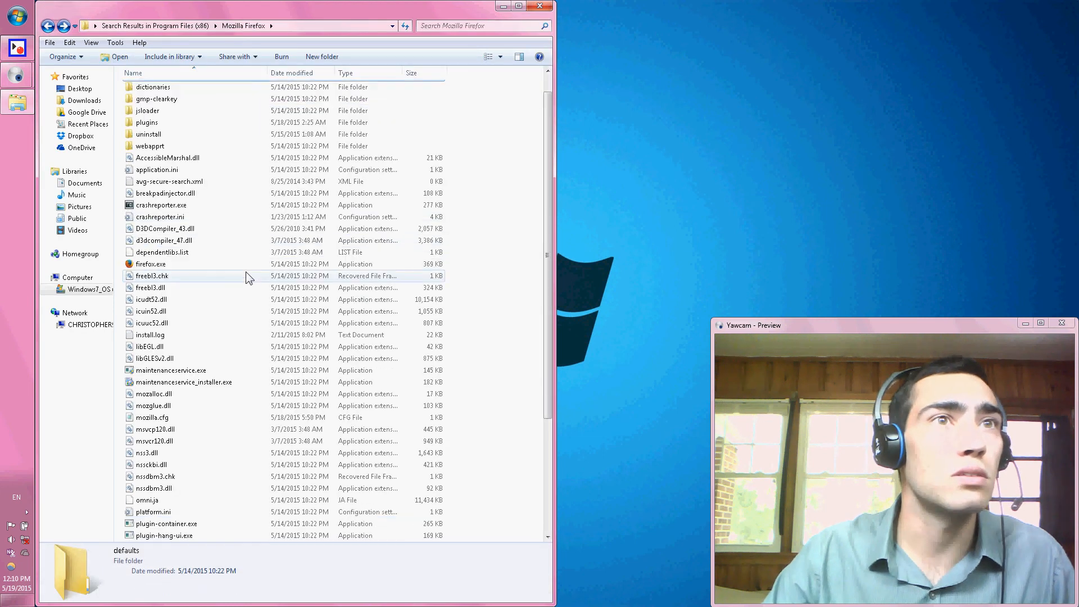
pyautogui.scroll(-5, 247, 281)
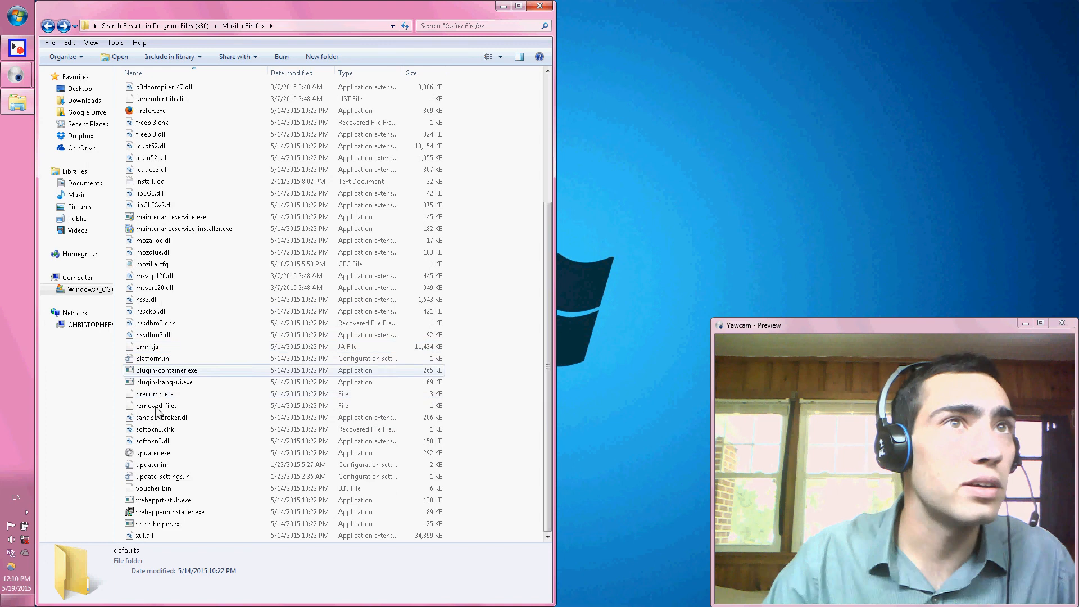
pyautogui.click(148, 264)
pyautogui.rightClick(148, 264)
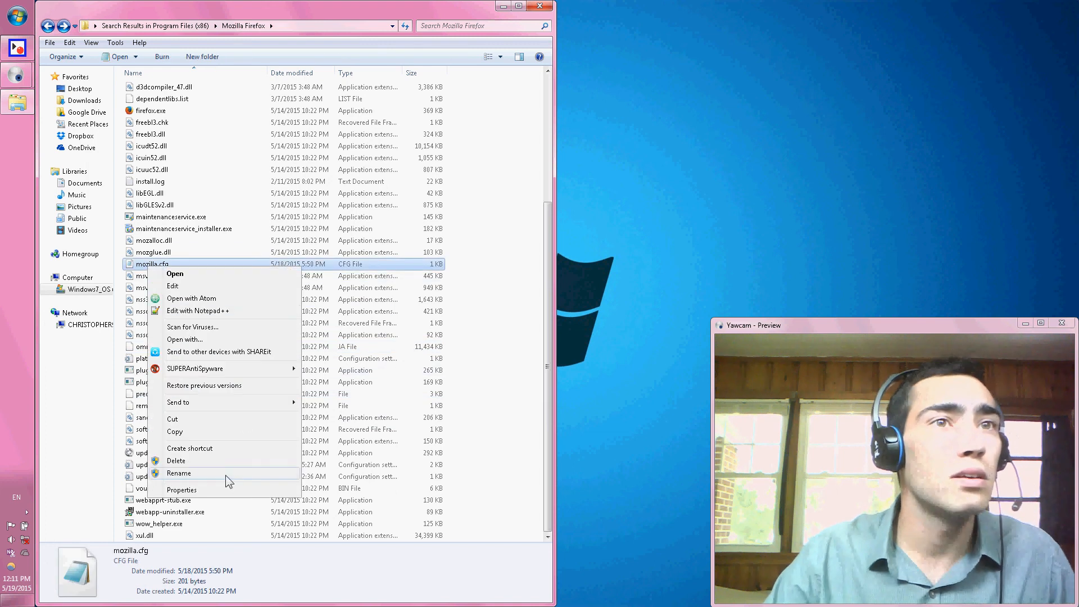
pyautogui.click(190, 461)
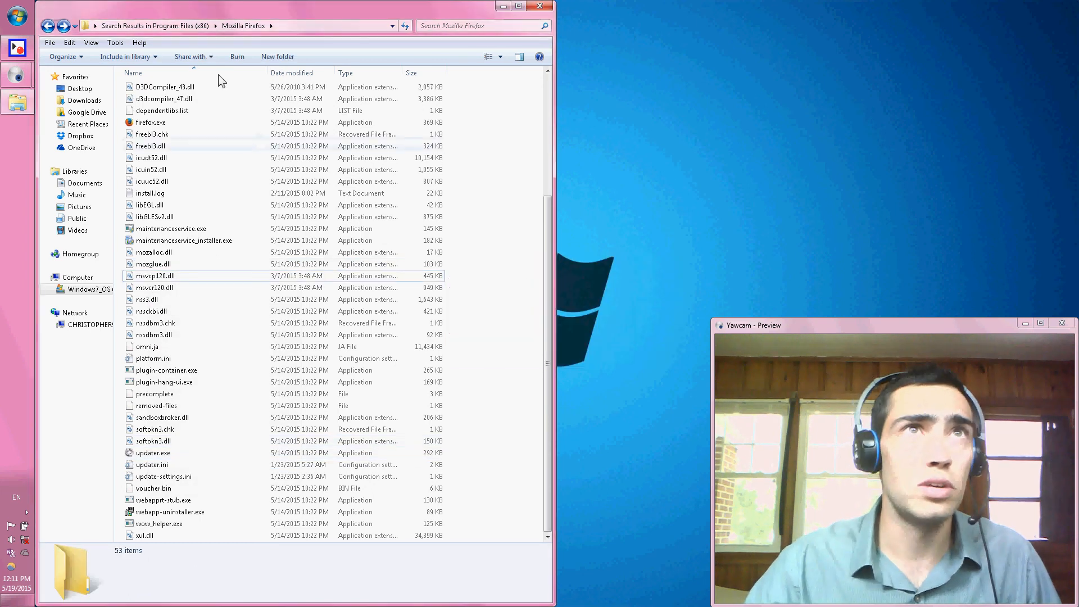
# Minimize the folder window, launch Mozilla Firefox from the desktop to test it, and dismiss the configuration error.
pyautogui.click(504, 7)
pyautogui.click(190, 22)
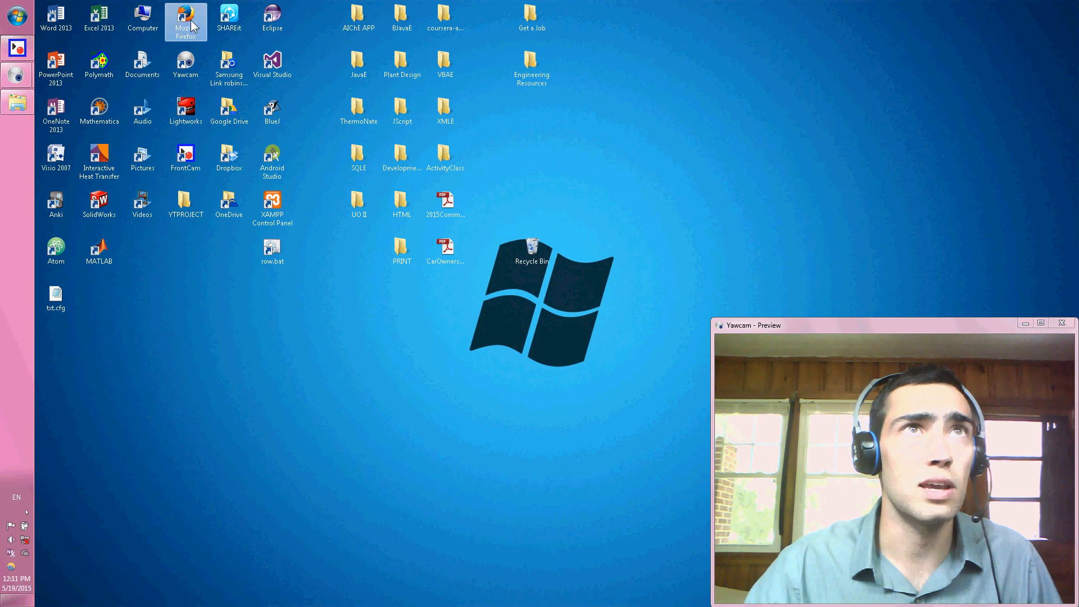
pyautogui.doubleClick(190, 23)
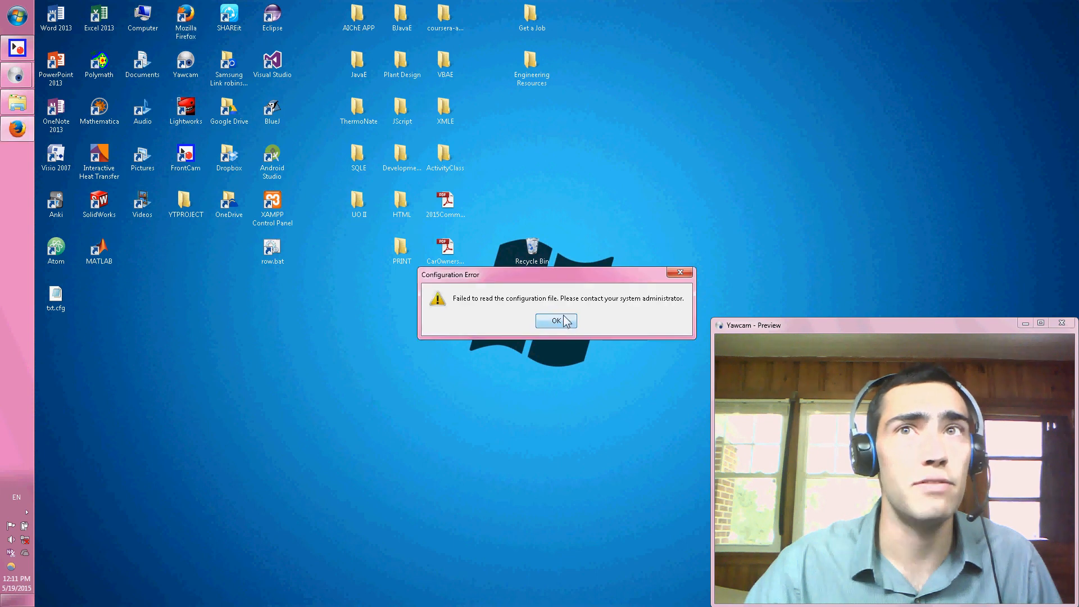
pyautogui.click(569, 325)
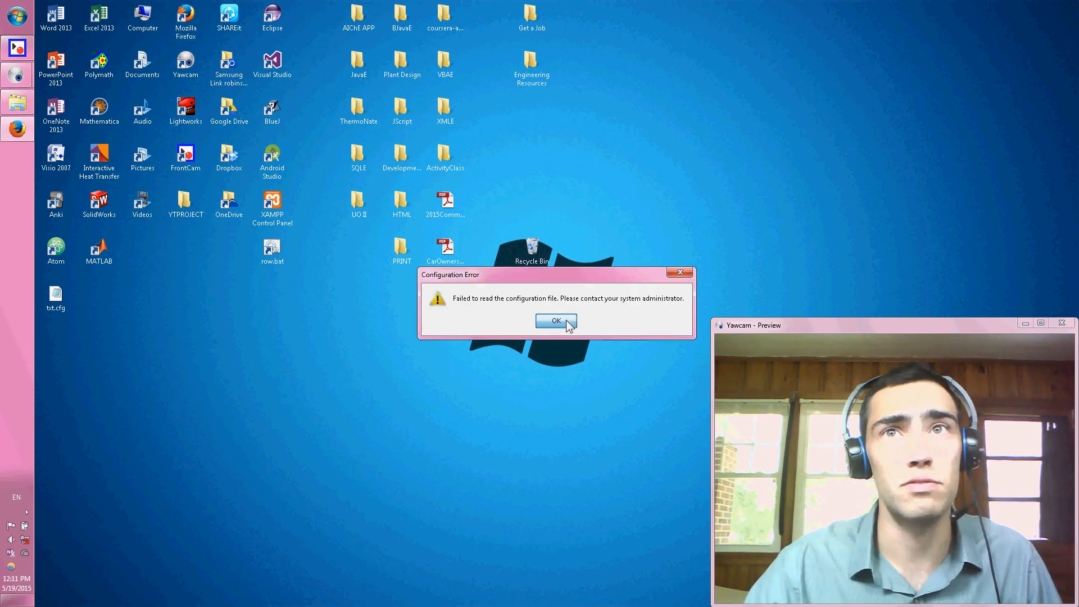
# Open a new blank Notepad document and place its window beside the txt.cfg file on the desktop.
pyautogui.rightClick(198, 365)
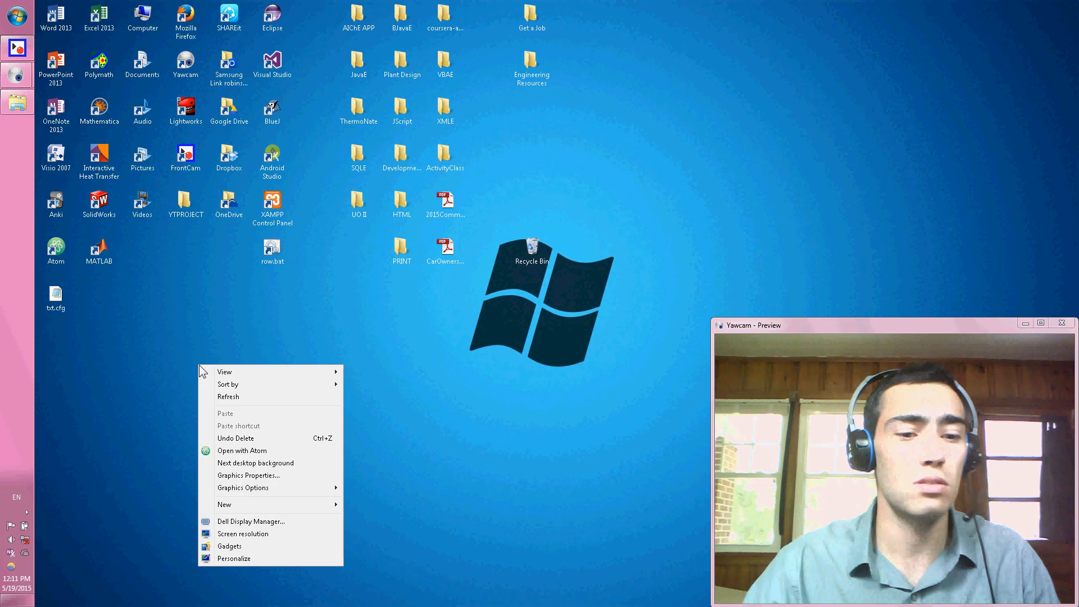
pyautogui.press('Escape')
pyautogui.click(17, 16)
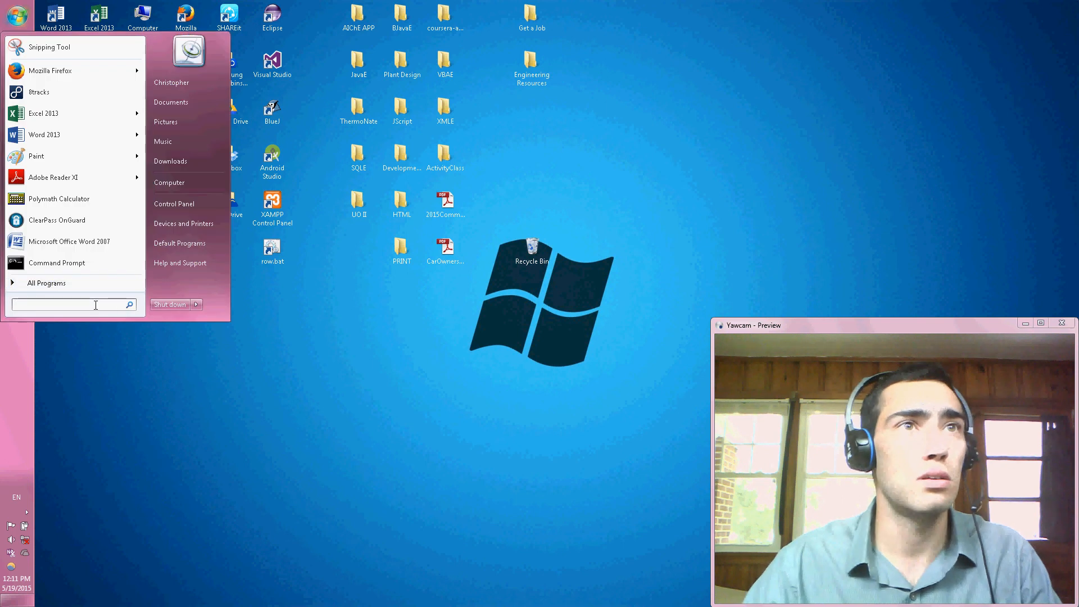
pyautogui.write('nate')
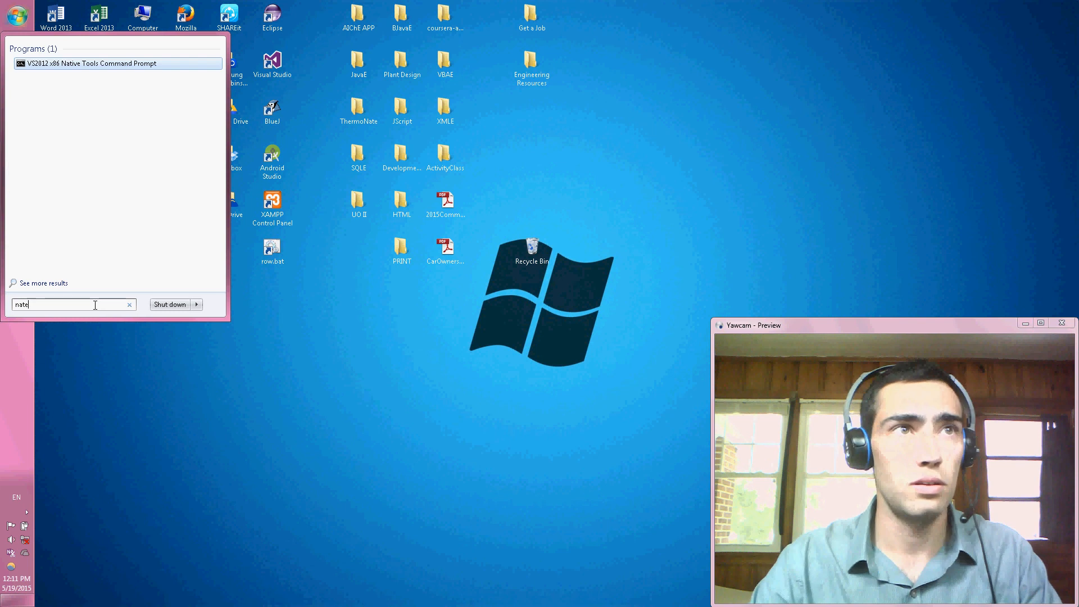
pyautogui.press('BackSpace')
pyautogui.press('BackSpace')
pyautogui.press('BackSpace')
pyautogui.write('ote')
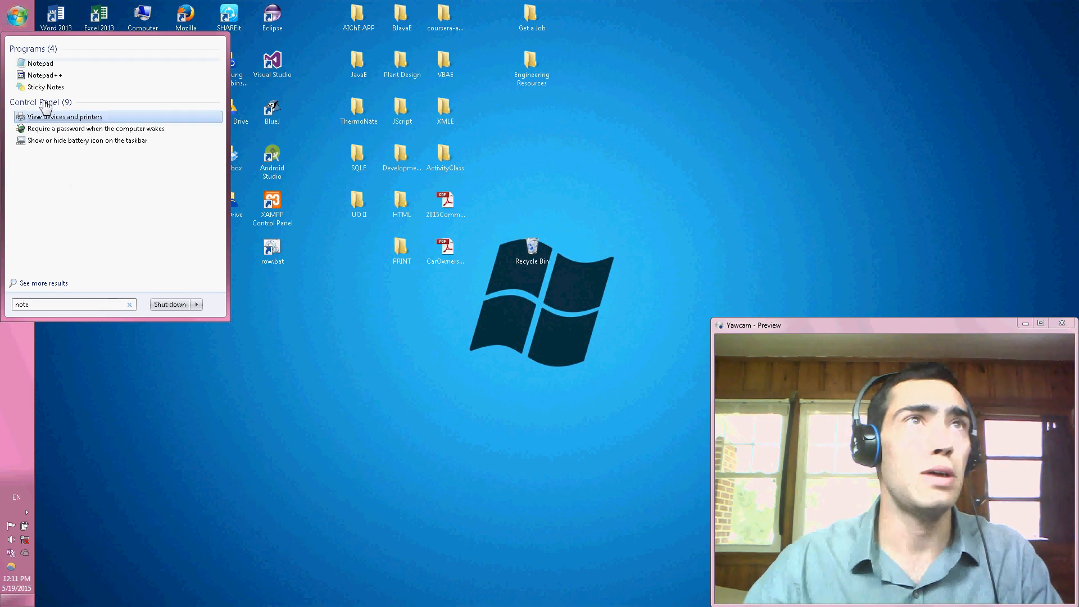
pyautogui.click(40, 63)
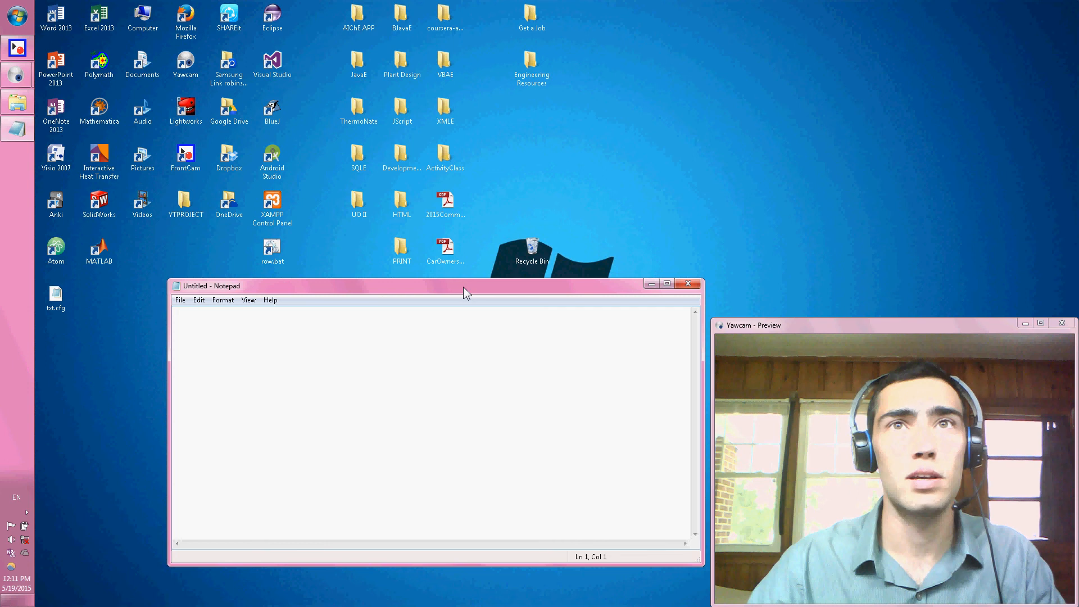
pyautogui.moveTo(463, 287); pyautogui.dragTo(1076, 169)
pyautogui.moveTo(838, 9); pyautogui.dragTo(371, 3)
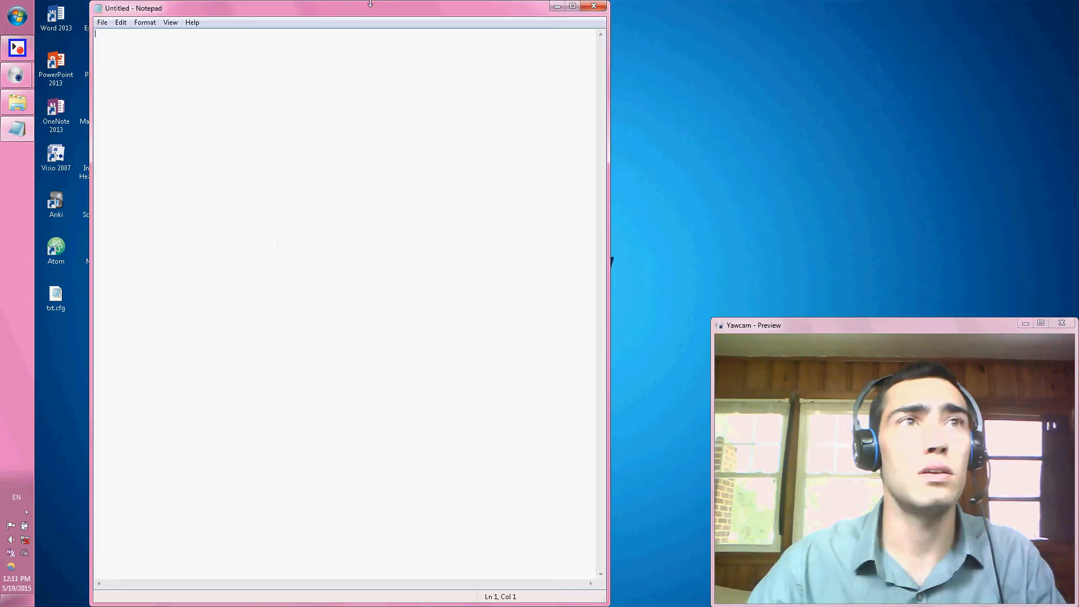
# Copy the comment and the defaultPref home page line from txt.cfg into the blank Notepad document, and close txt.cfg.
pyautogui.doubleClick(56, 290)
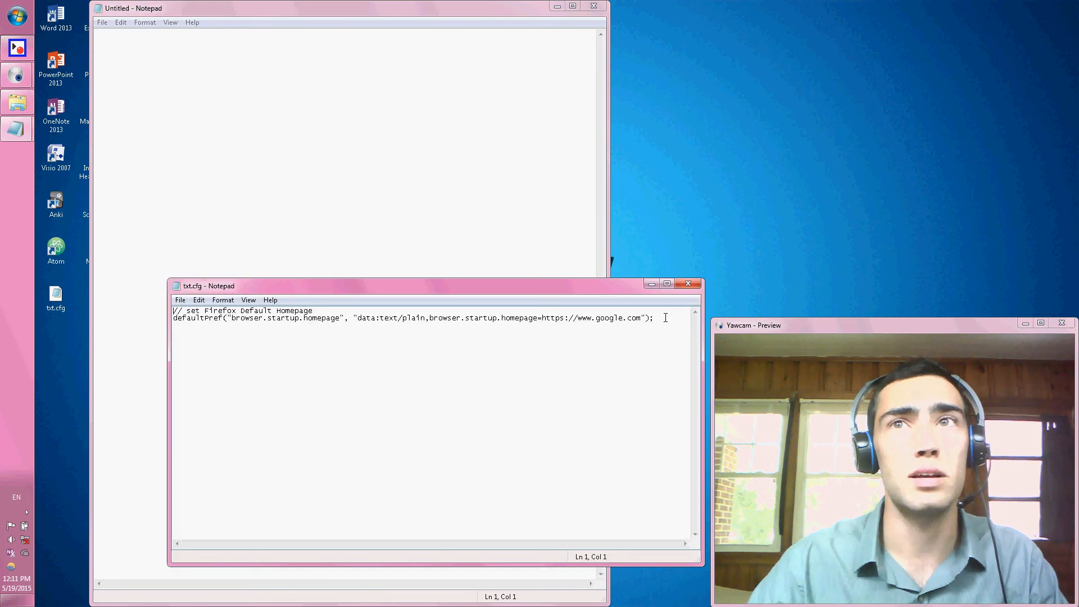
pyautogui.moveTo(665, 317); pyautogui.dragTo(125, 300)
pyautogui.hotkey('ctrl', 'c')
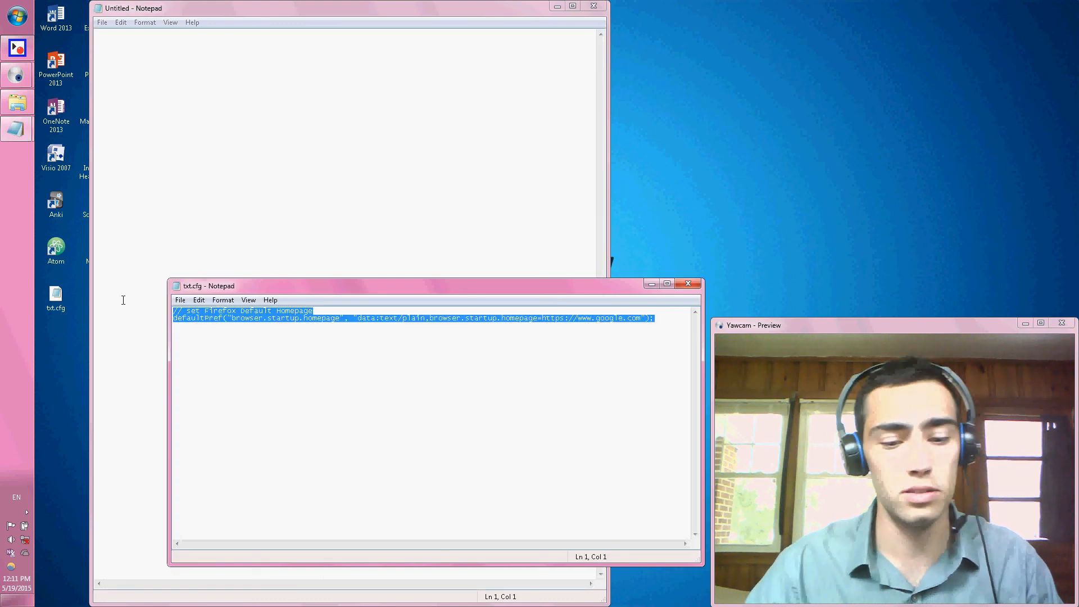
pyautogui.click(690, 285)
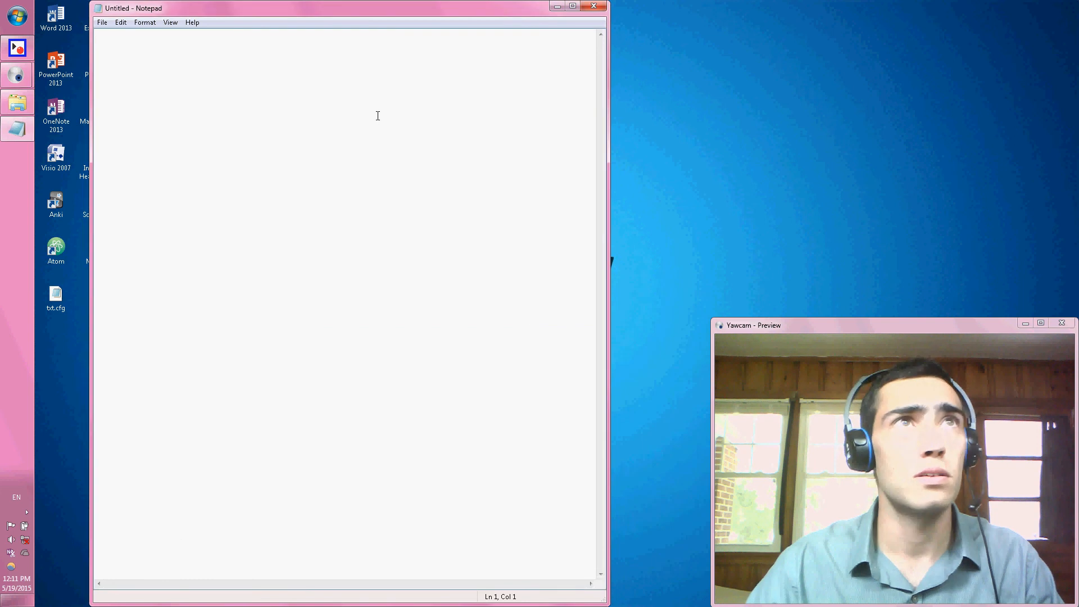
pyautogui.hotkey('ctrl', 'v')
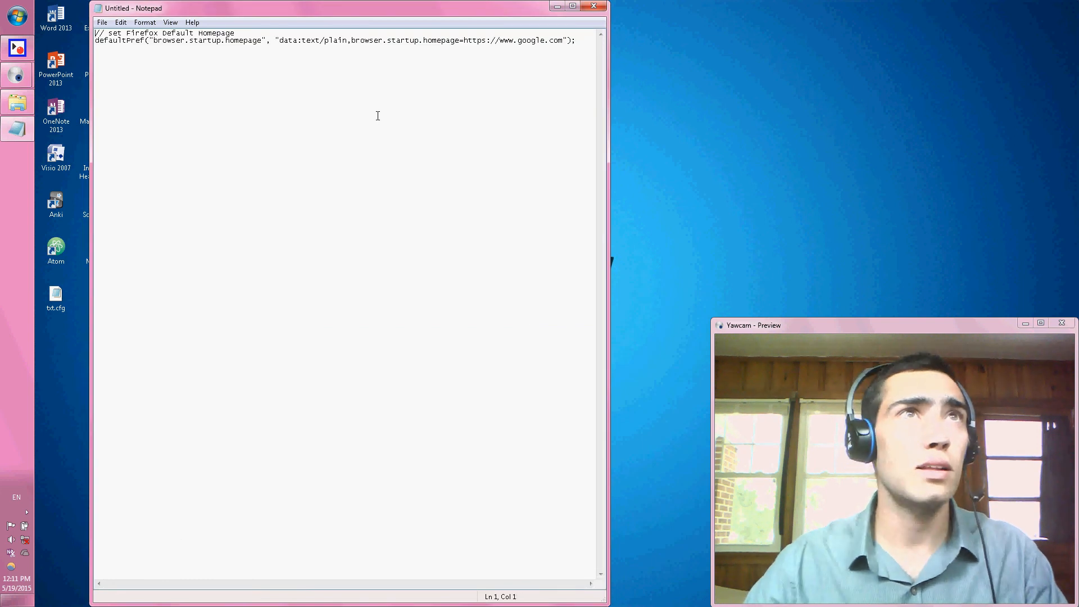
# Add a // comment with the author's initials and the date 5/19/2015 above the pasted text, followed by a blank line.
pyautogui.press('Return')
pyautogui.press('Return')
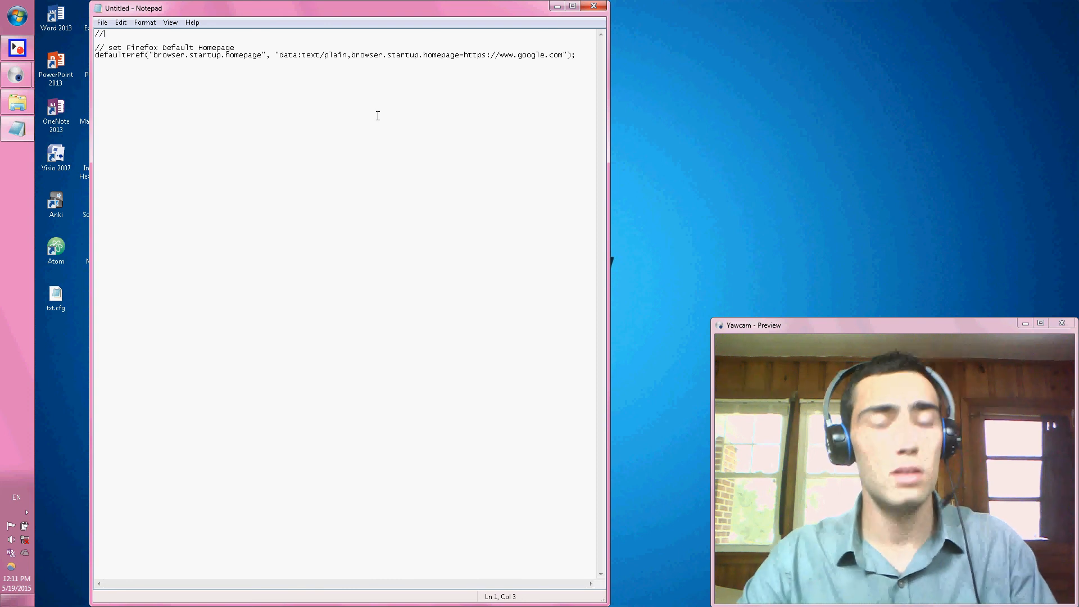
pyautogui.write('NRZ 5/19/2015')
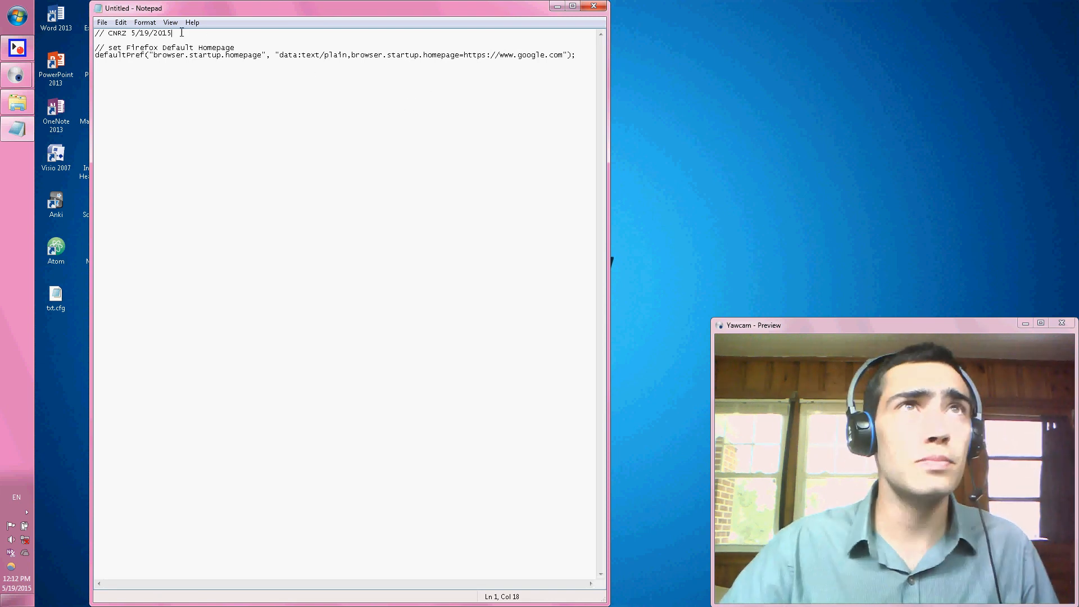
pyautogui.moveTo(109, 34); pyautogui.dragTo(158, 33)
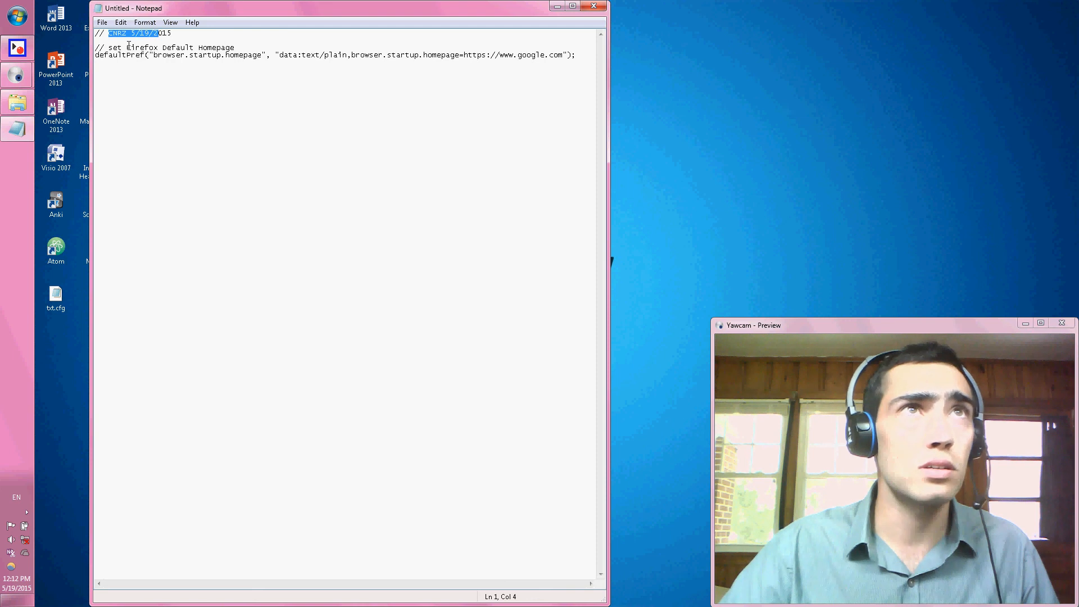
pyautogui.click(99, 34)
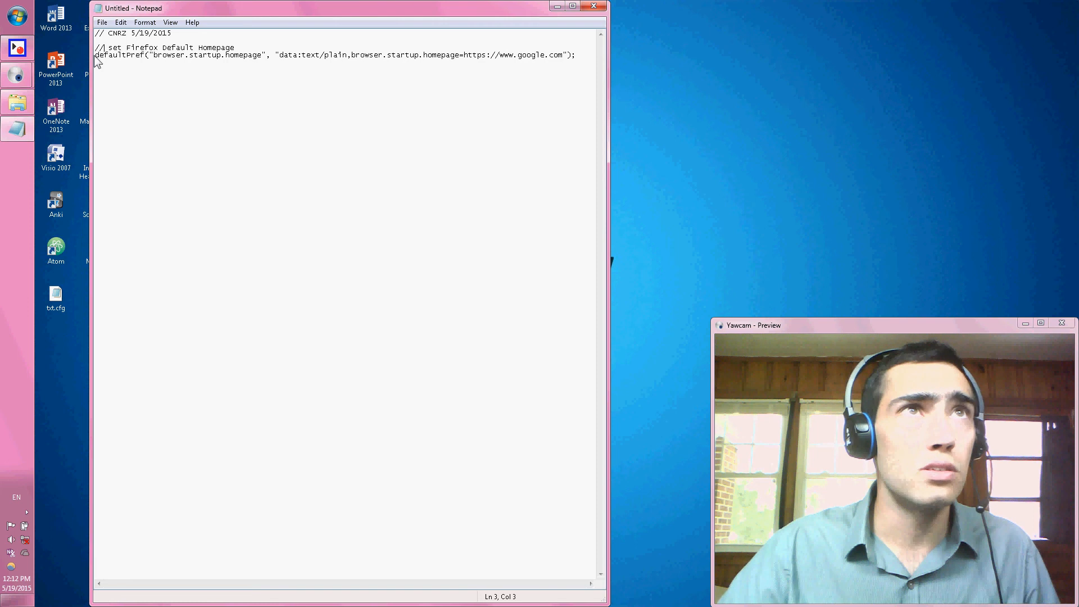
pyautogui.moveTo(100, 56); pyautogui.dragTo(261, 57)
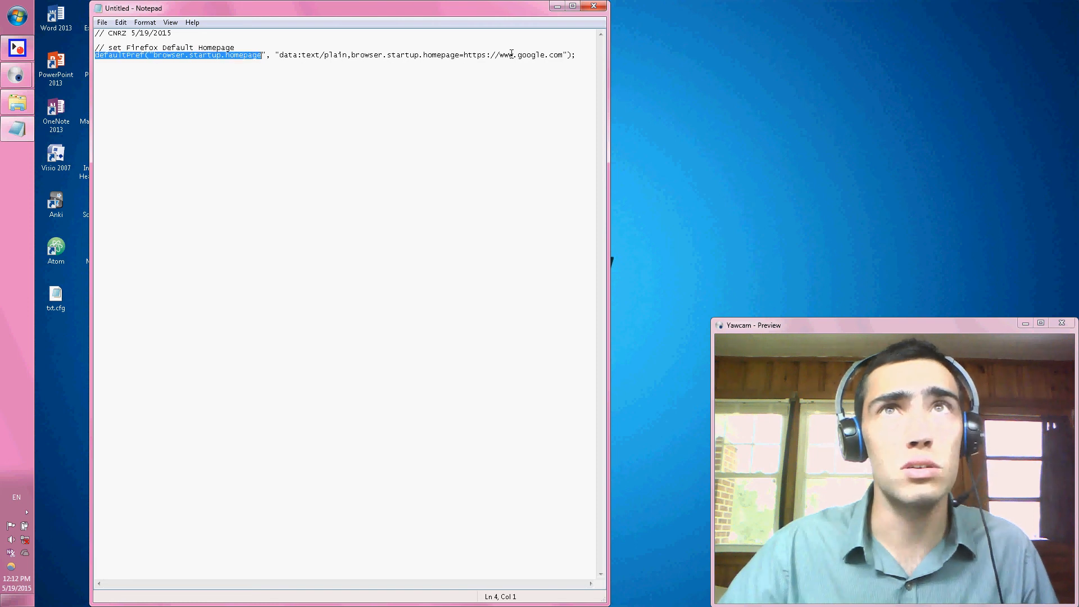
pyautogui.moveTo(499, 56); pyautogui.dragTo(562, 57)
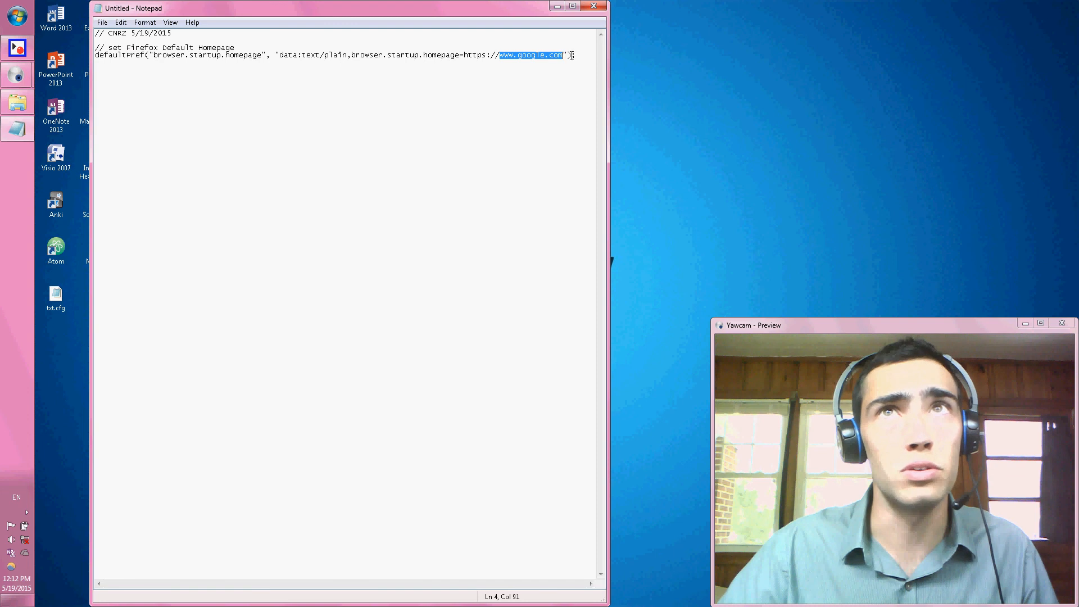
pyautogui.click(579, 55)
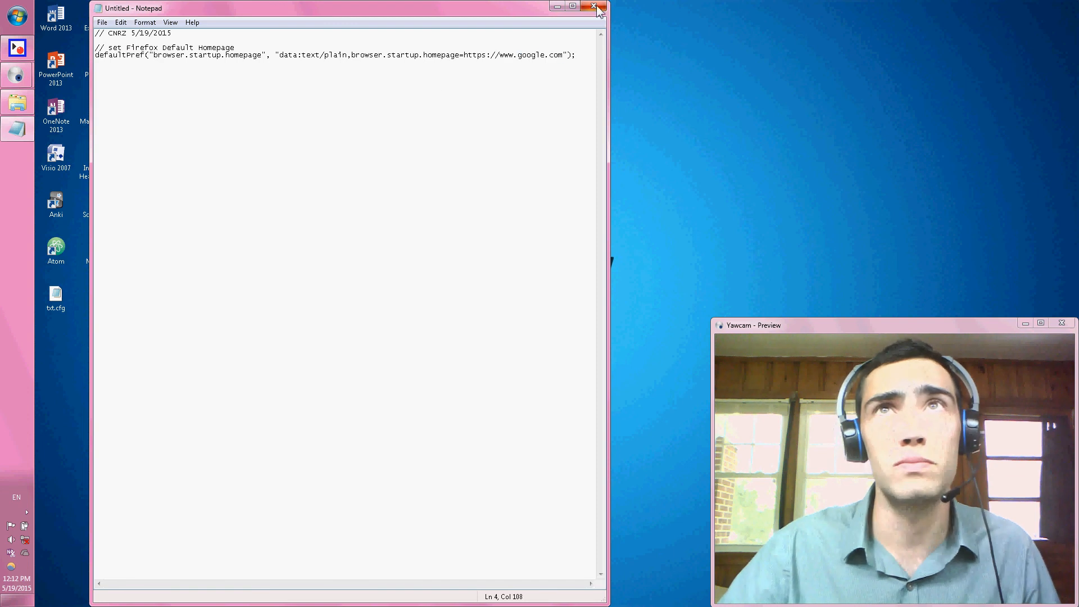
# Start saving the document as a new file with the name mozilla.cfg.
pyautogui.click(102, 23)
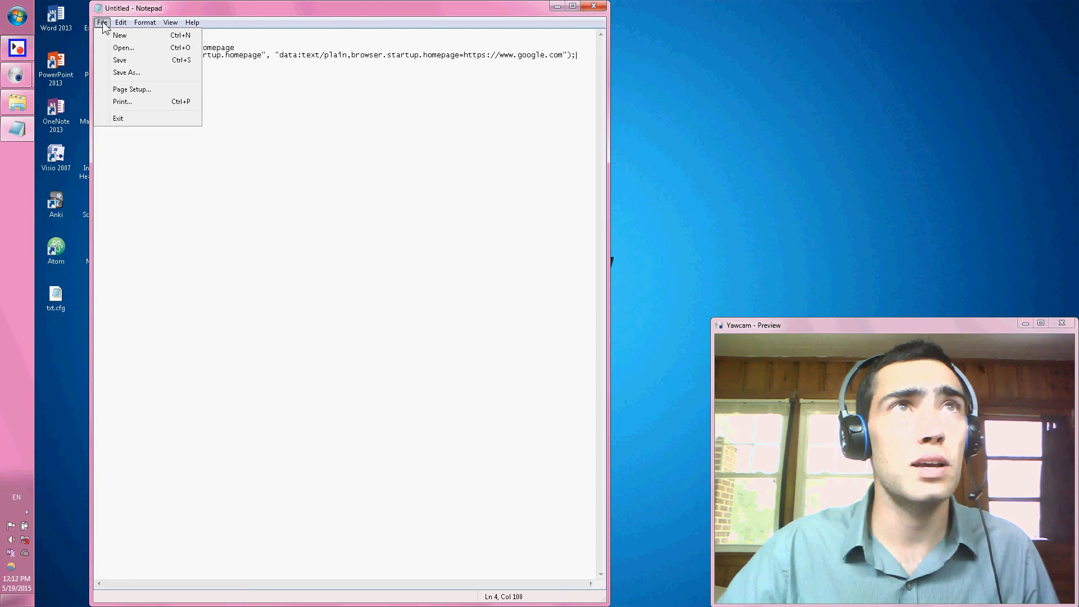
pyautogui.click(134, 74)
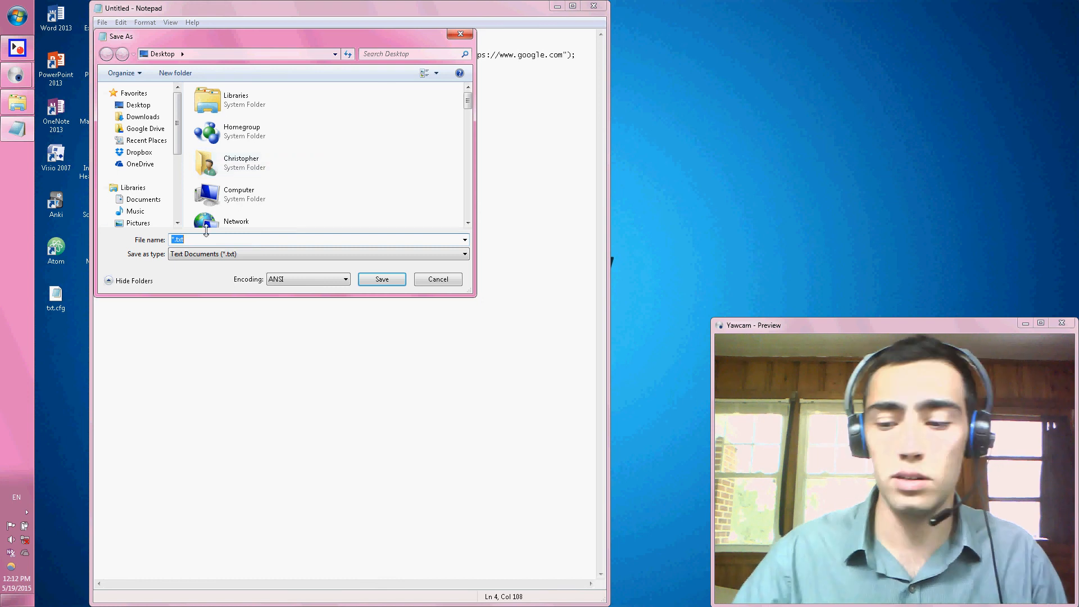
pyautogui.write('mozi')
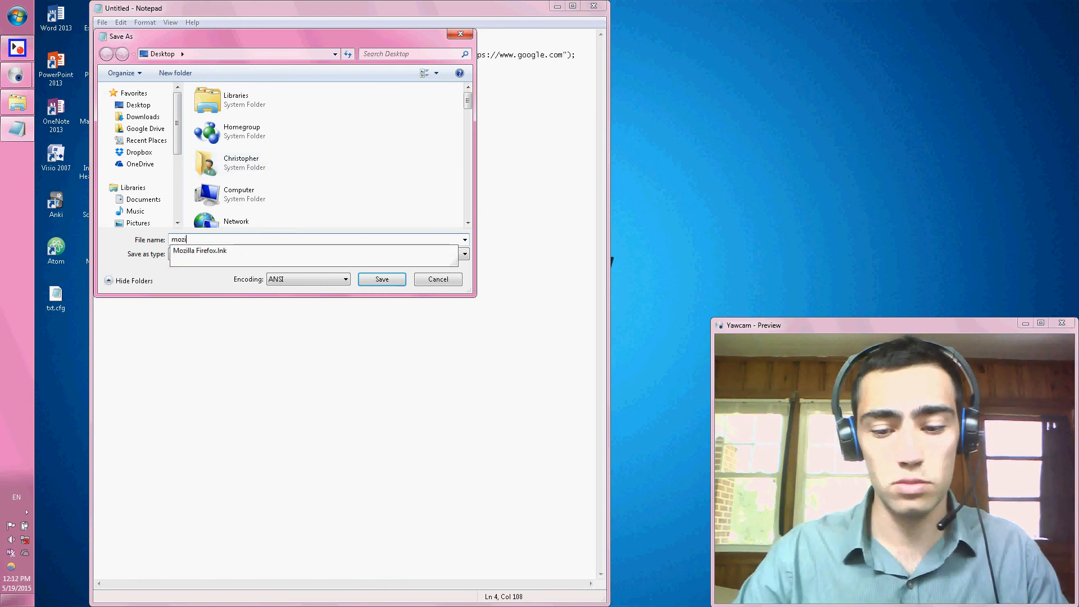
pyautogui.write('lla.cfg')
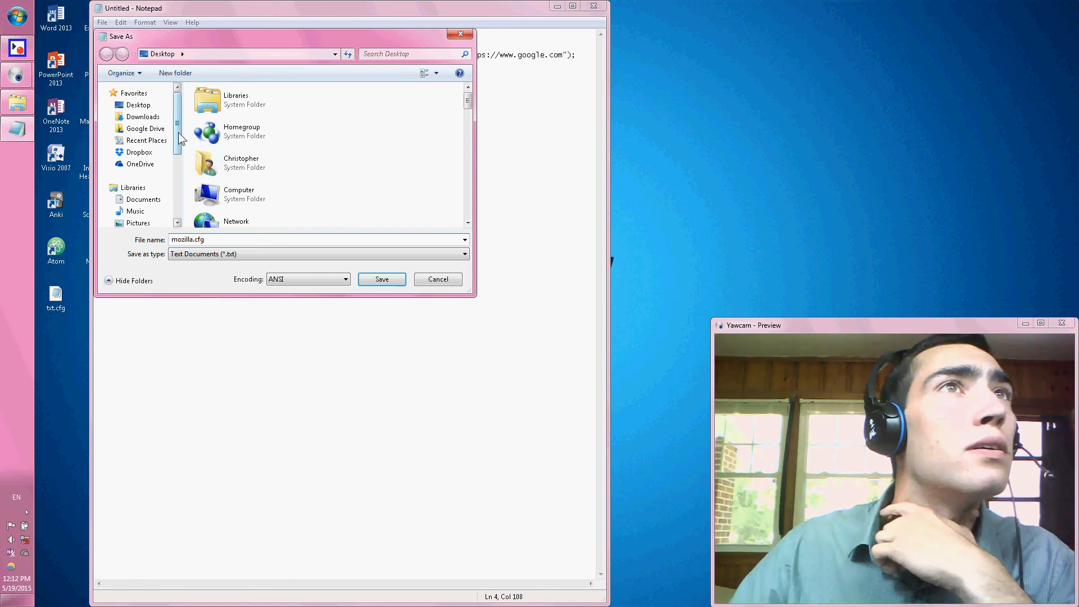
# Try to save mozilla.cfg in C:\Program Files (x86)\Mozilla Firefox, and accept the offered user folder as the alternative location.
pyautogui.moveTo(178, 133); pyautogui.dragTo(180, 194)
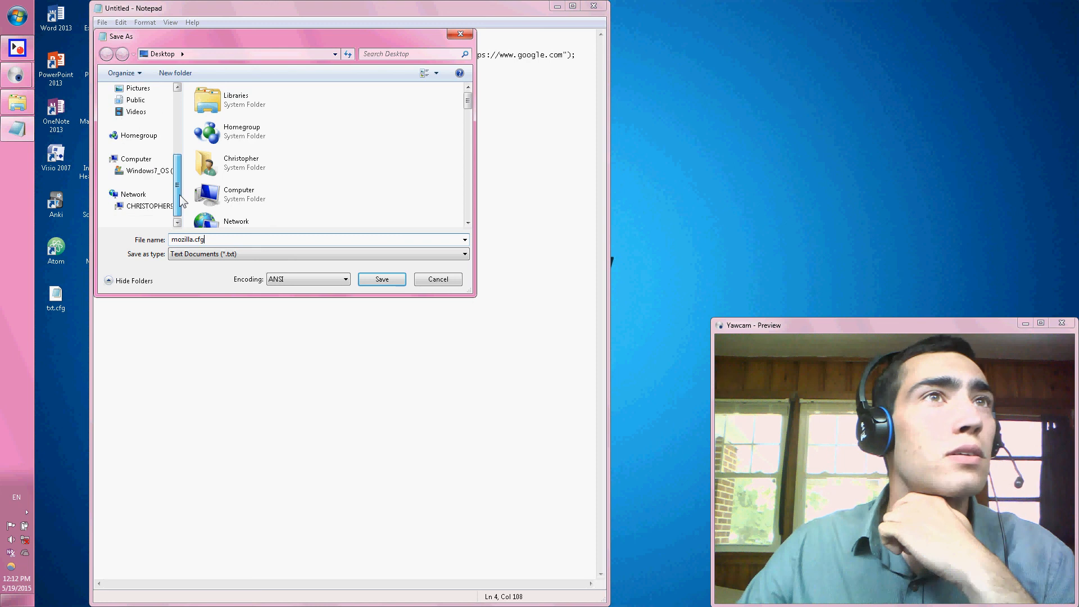
pyautogui.click(151, 172)
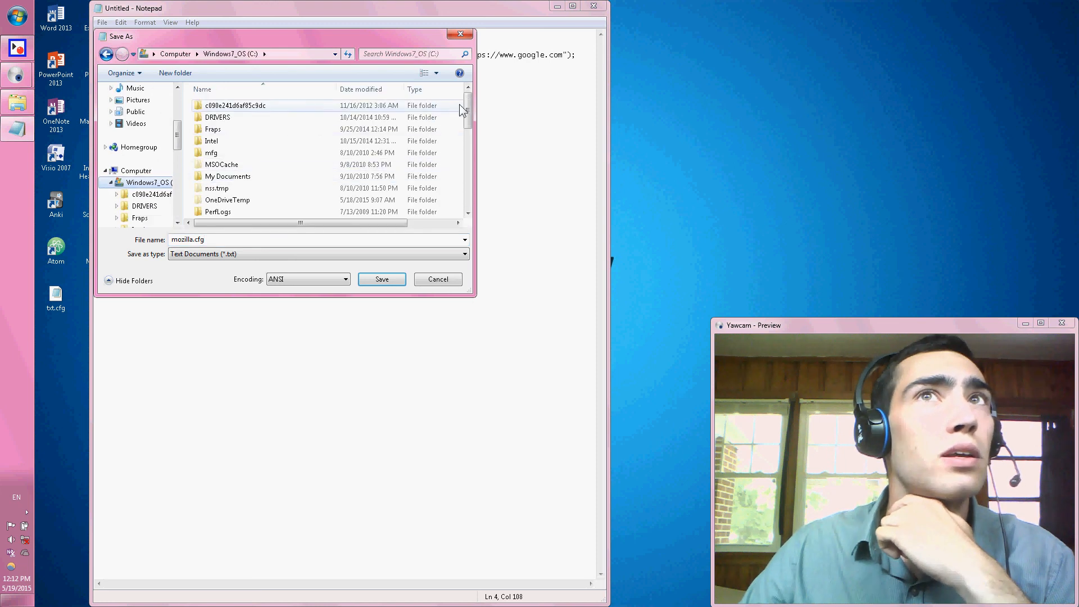
pyautogui.moveTo(470, 111); pyautogui.dragTo(470, 128)
pyautogui.click(220, 176)
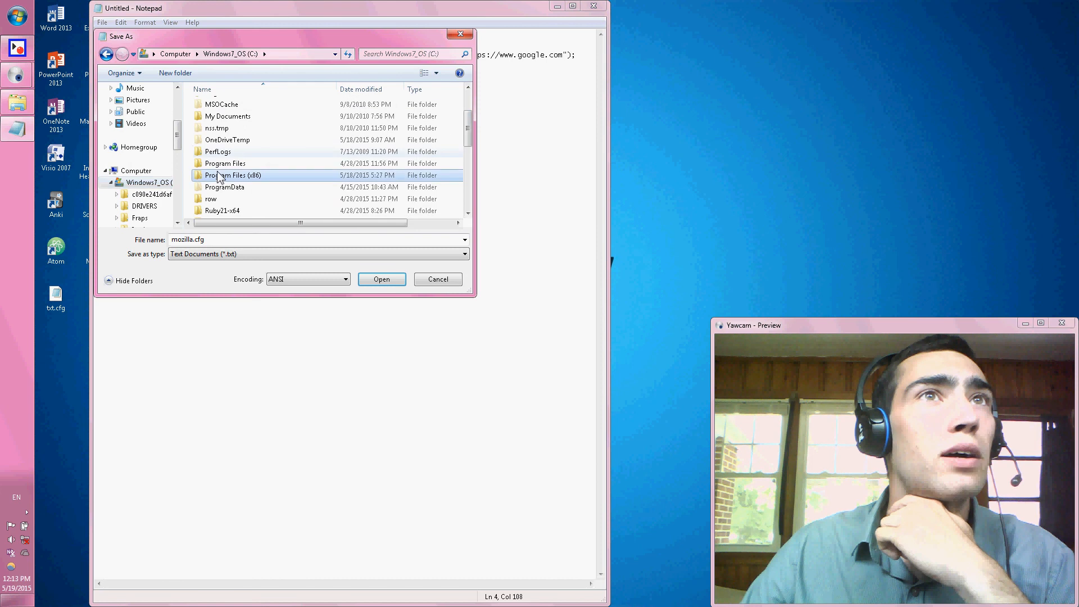
pyautogui.doubleClick(220, 175)
pyautogui.moveTo(469, 101); pyautogui.dragTo(467, 160)
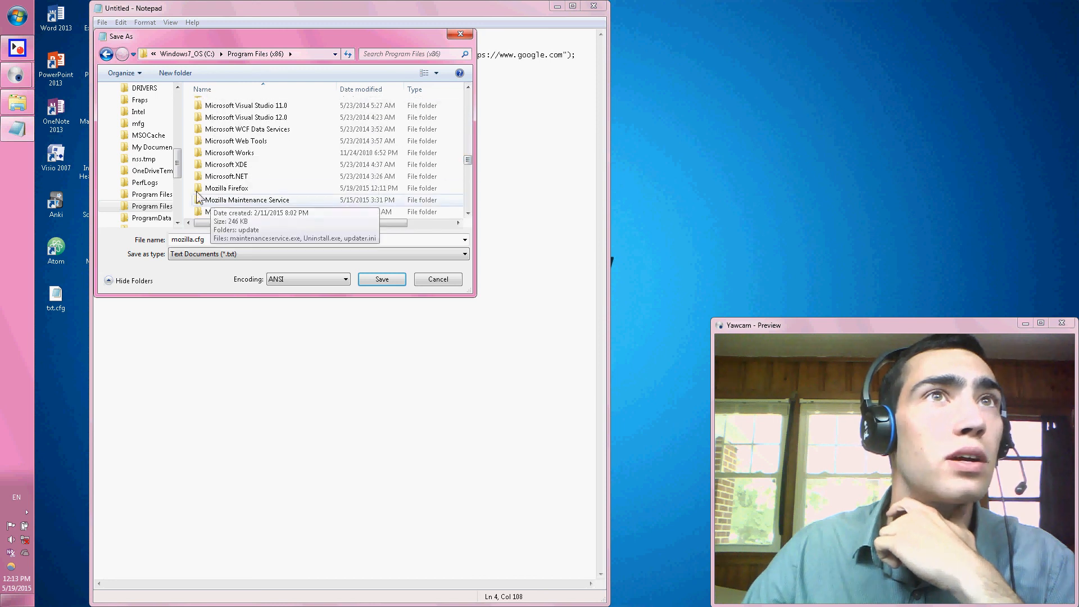
pyautogui.doubleClick(215, 188)
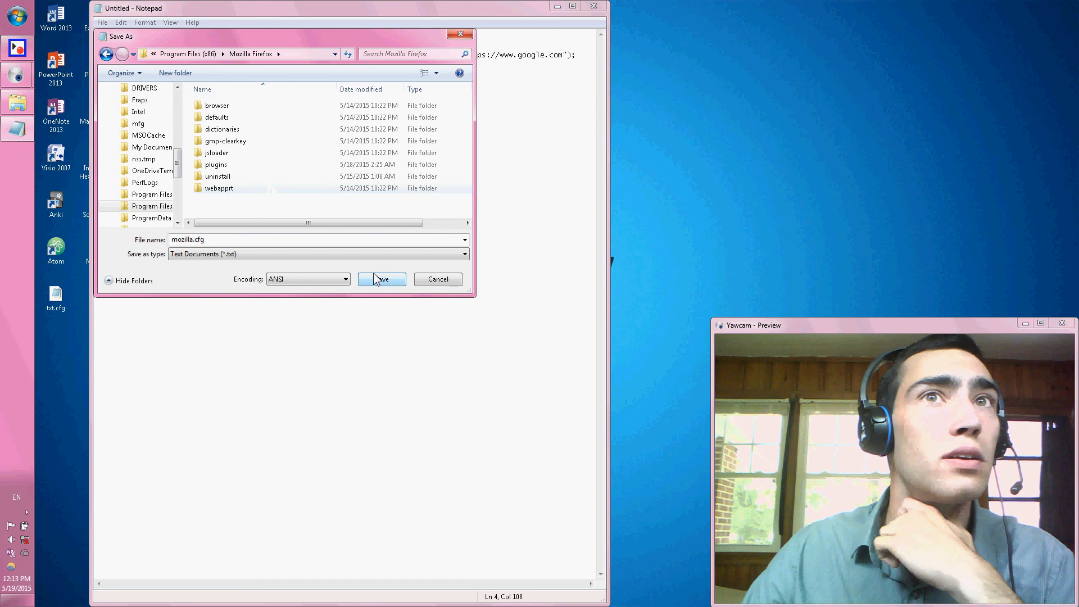
pyautogui.click(395, 281)
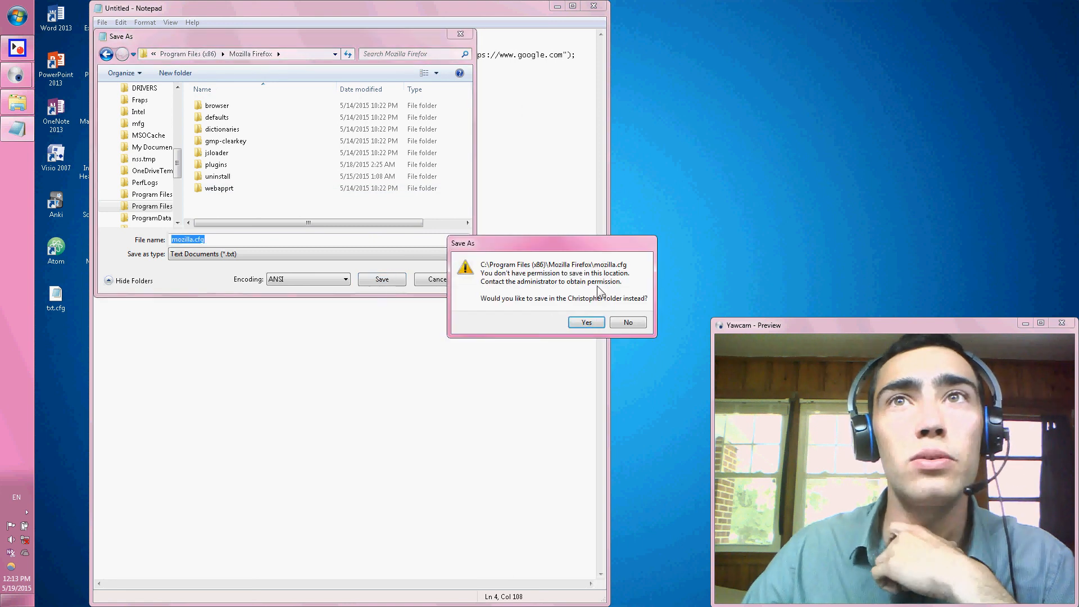
pyautogui.click(594, 324)
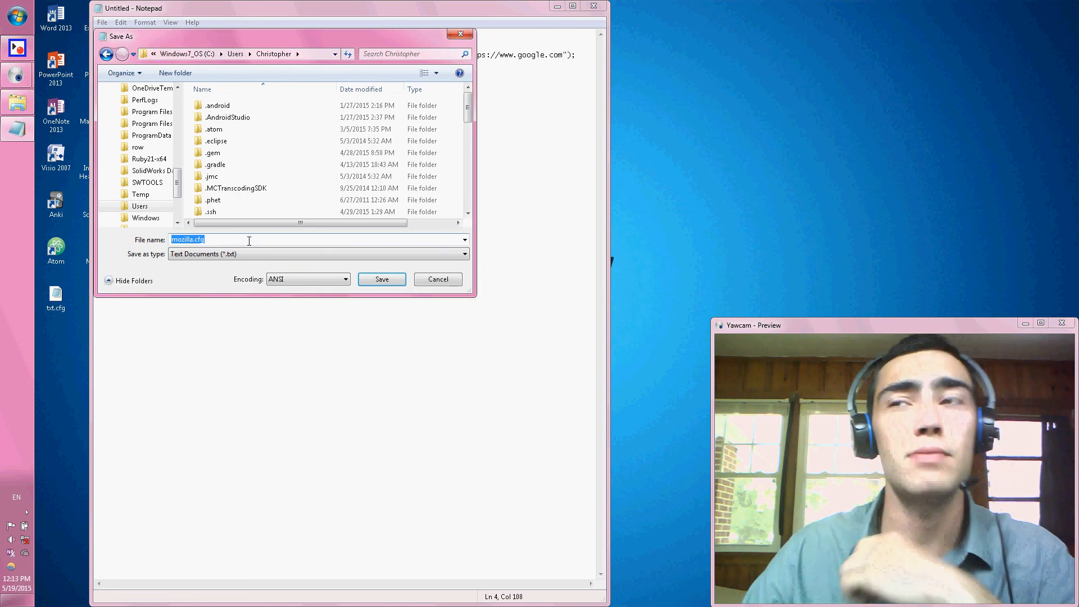
# Save mozilla.cfg to the Desktop and close the document.
pyautogui.moveTo(177, 183); pyautogui.dragTo(178, 99)
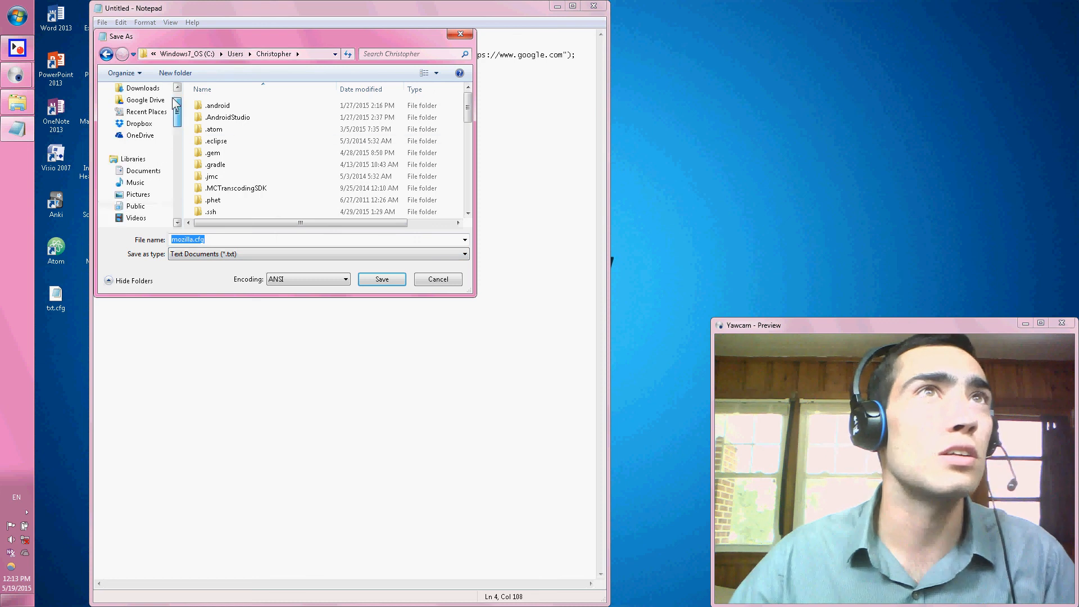
pyautogui.click(138, 105)
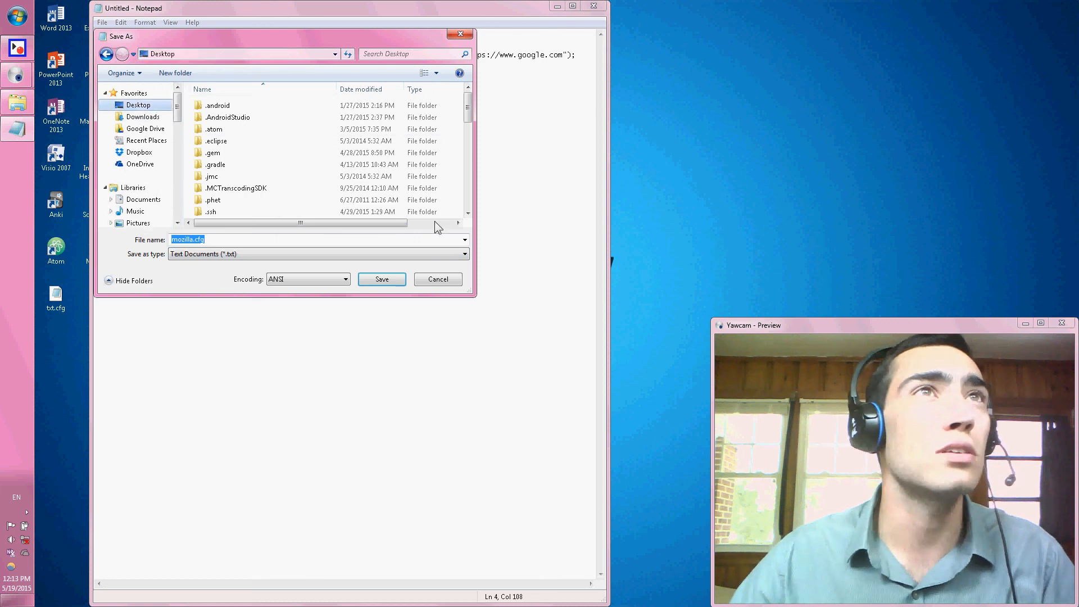
pyautogui.click(381, 279)
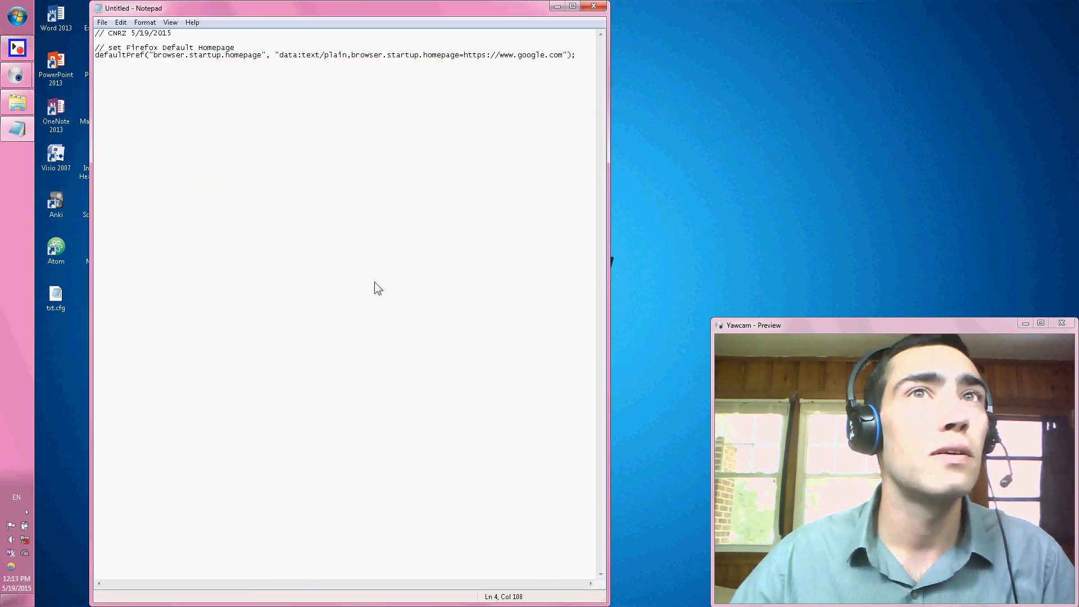
pyautogui.click(586, 5)
# Bring back the Mozilla Firefox folder window beside the desktop icons and move mozilla.cfg from the desktop into it with administrator permission.
pyautogui.click(17, 102)
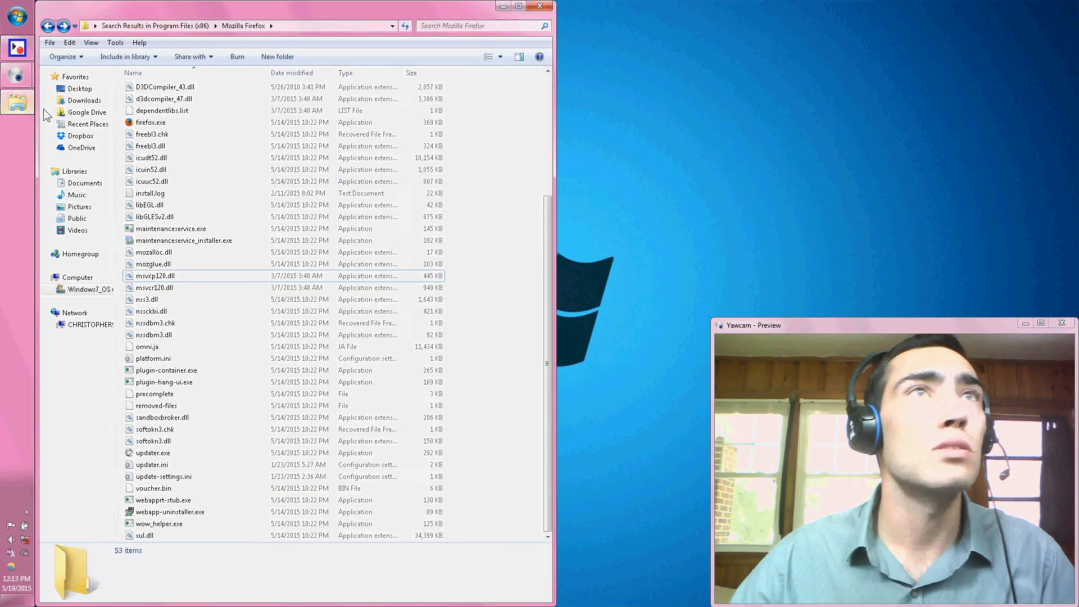
pyautogui.moveTo(265, 11); pyautogui.dragTo(1077, 251)
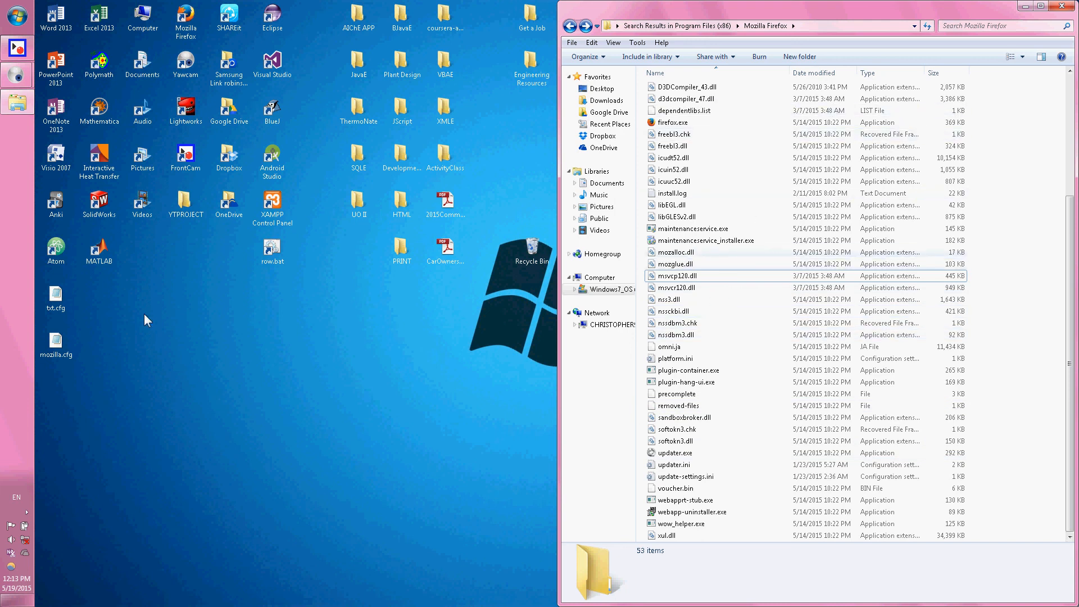
pyautogui.moveTo(56, 341); pyautogui.dragTo(665, 322)
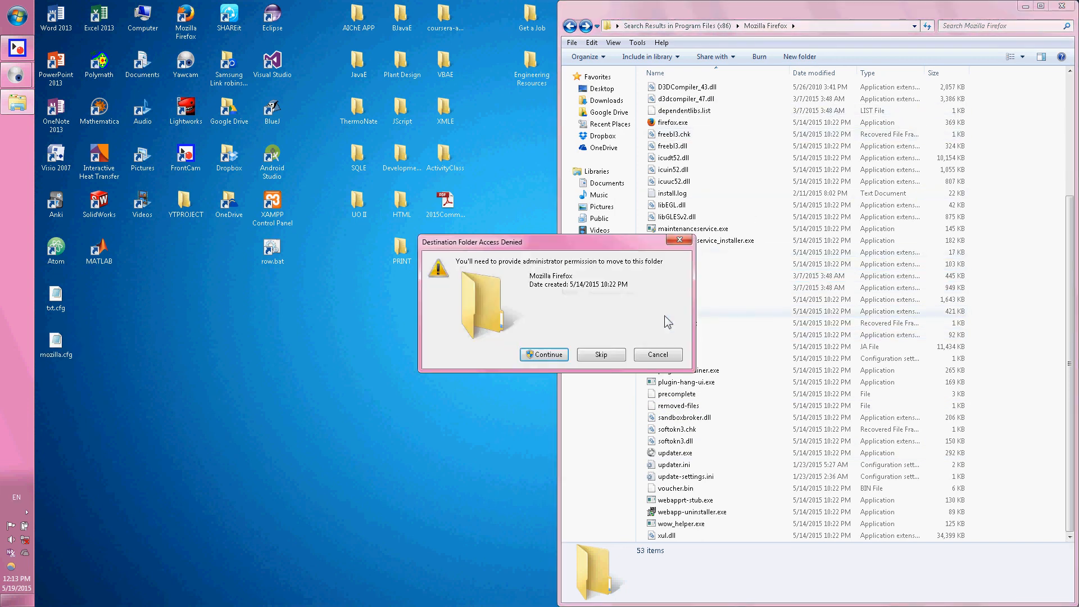
pyautogui.click(544, 355)
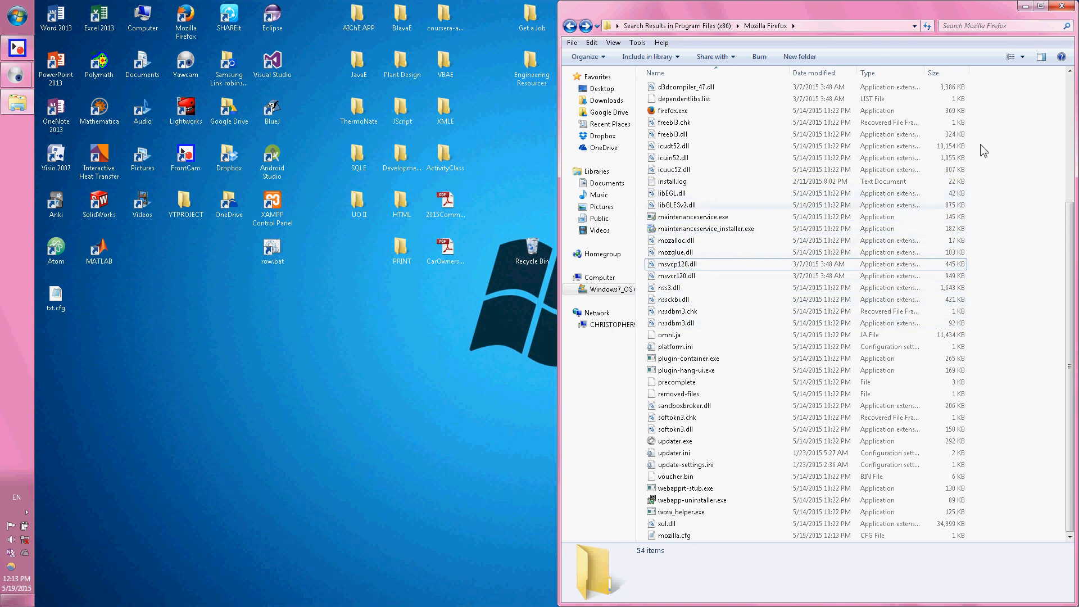
# Search the Mozilla Firefox folder for "mozill", open mozilla.cfg to check its defaultPref line, and close the file and folder window.
pyautogui.click(1031, 26)
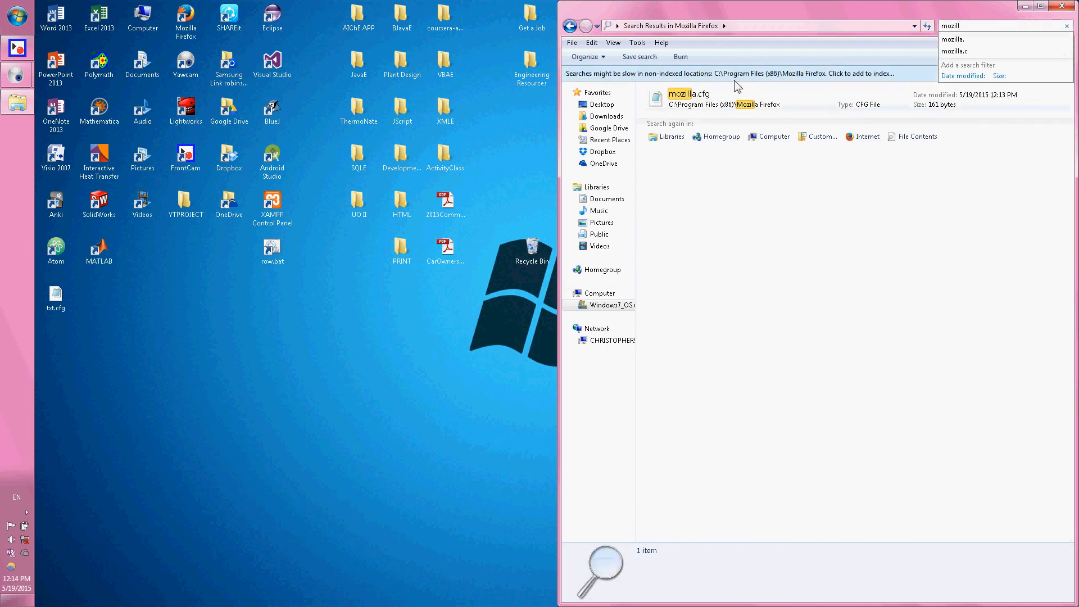
pyautogui.doubleClick(714, 91)
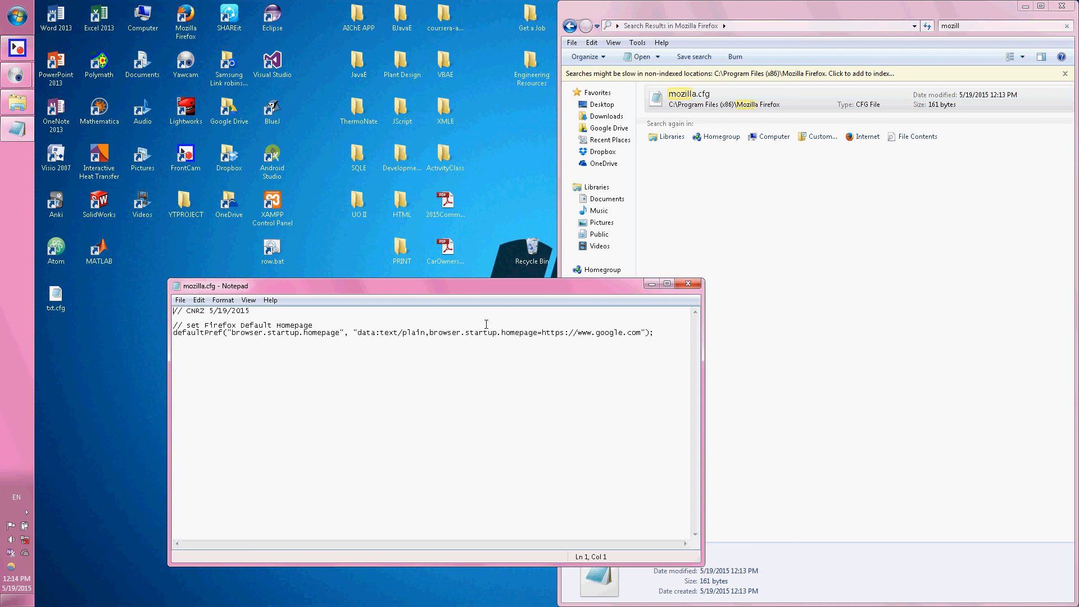
pyautogui.moveTo(661, 333); pyautogui.dragTo(292, 333)
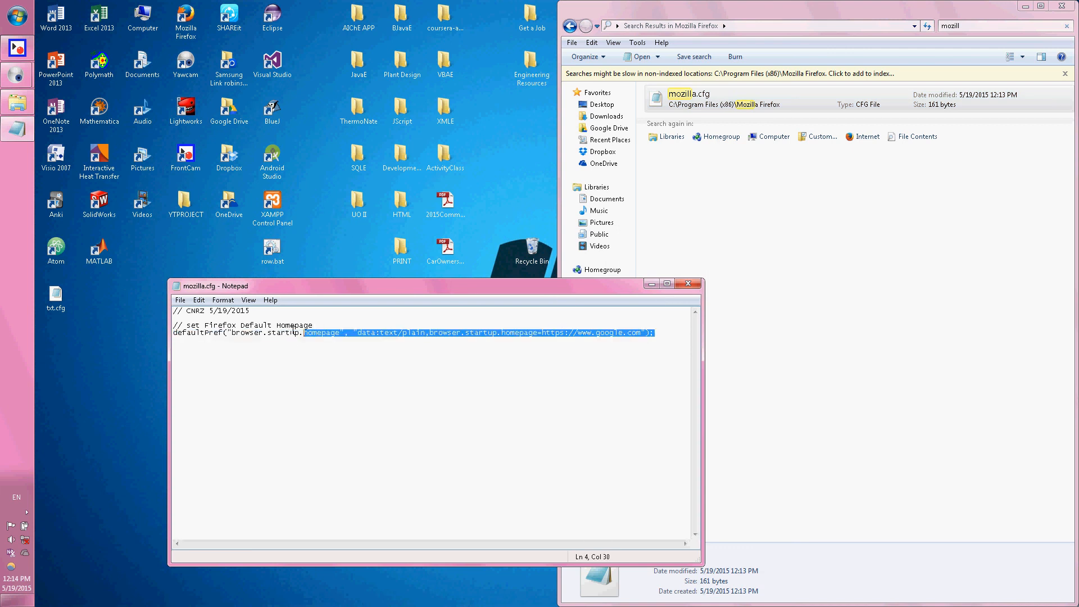
pyautogui.click(658, 332)
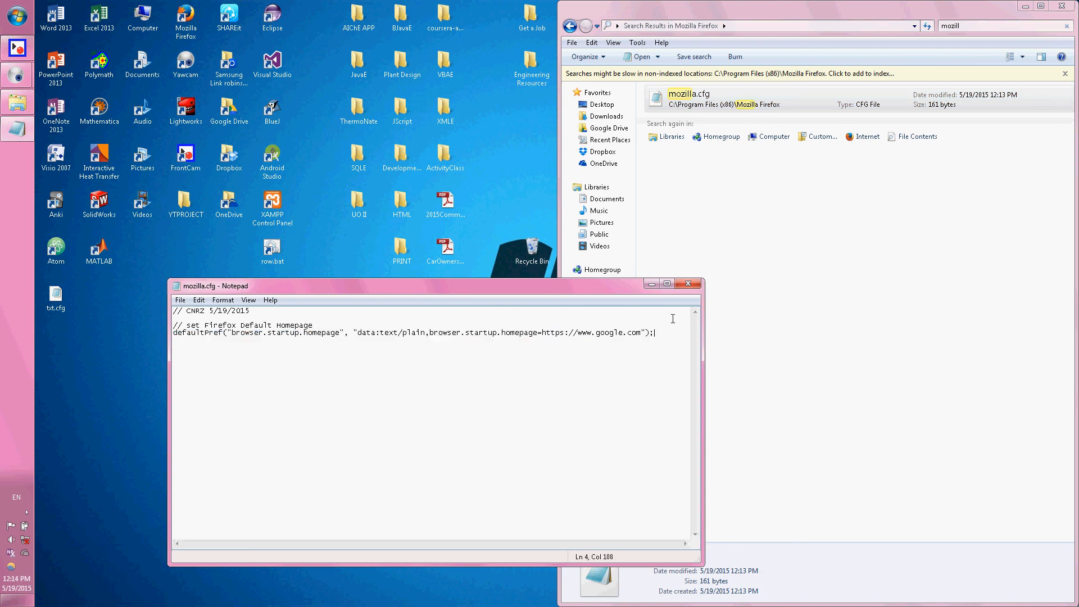
pyautogui.click(695, 284)
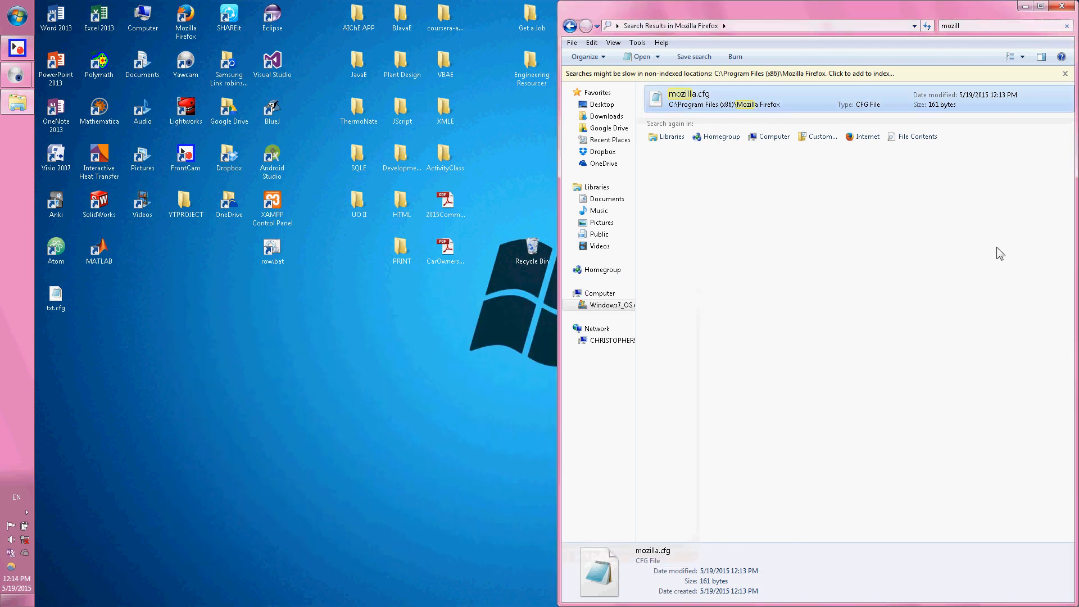
pyautogui.click(1066, 10)
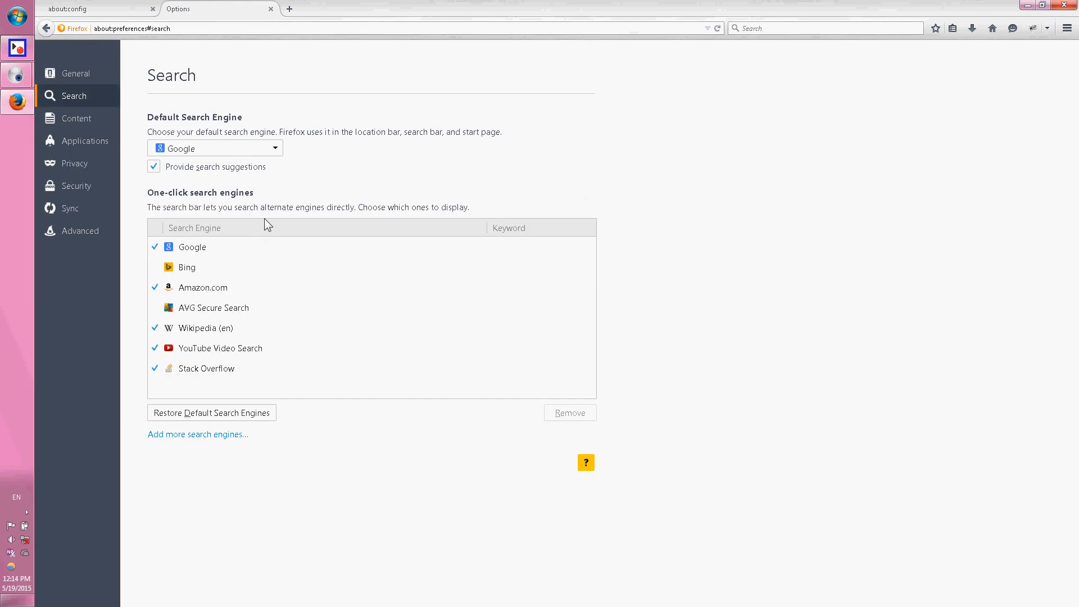
# In Firefox, load the home page in a new tab to test it, and close the Options tab.
pyautogui.hotkey('ctrl', 't')
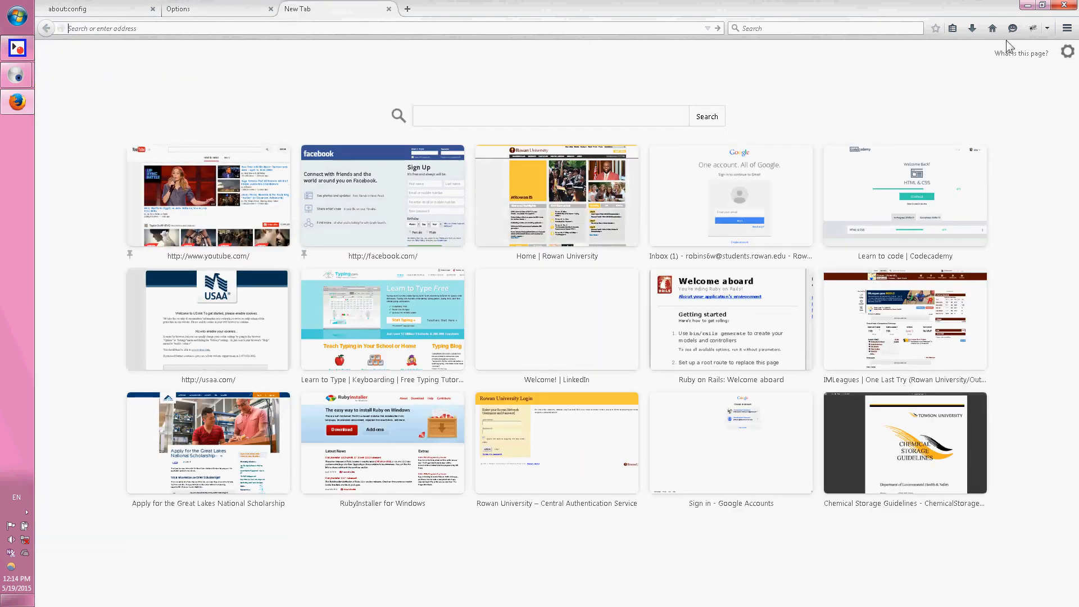
pyautogui.click(996, 34)
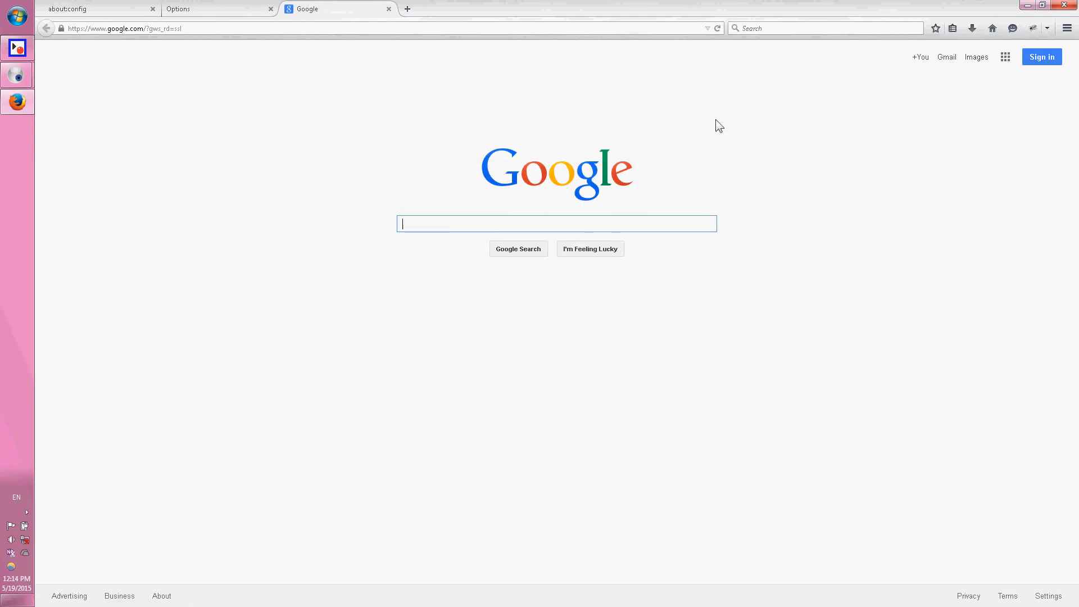
pyautogui.click(244, 13)
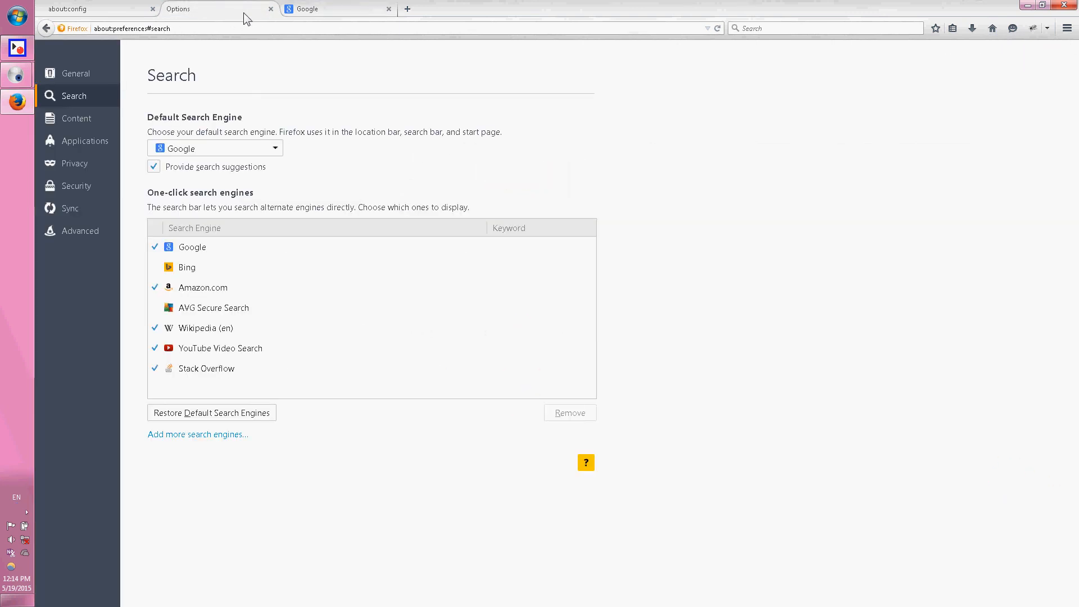
pyautogui.click(271, 9)
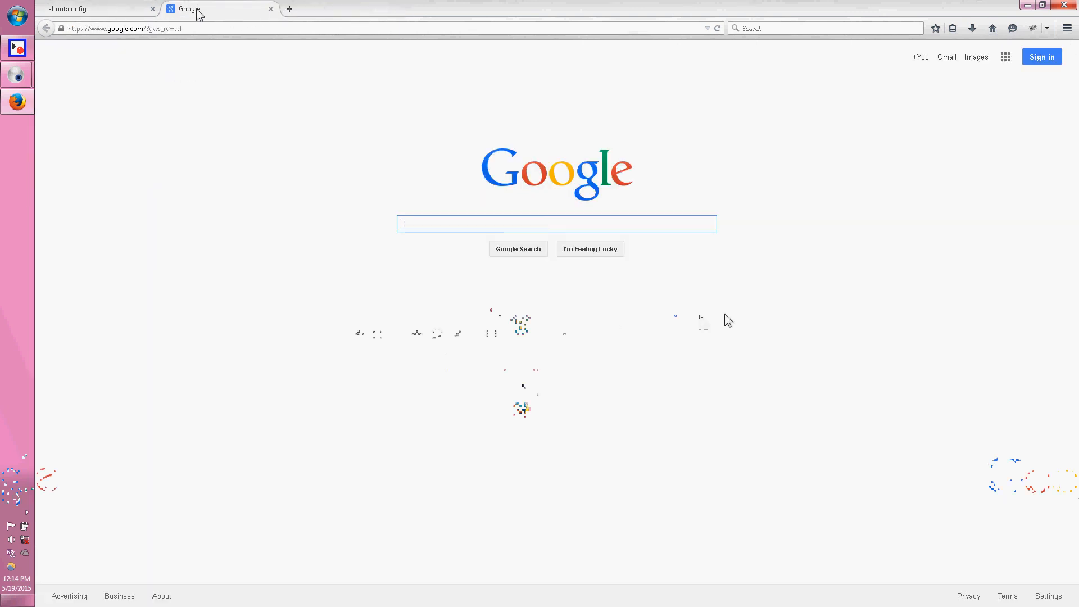
# Open about:config in a new tab and search its preferences for "safesear".
pyautogui.hotkey('ctrl', 't')
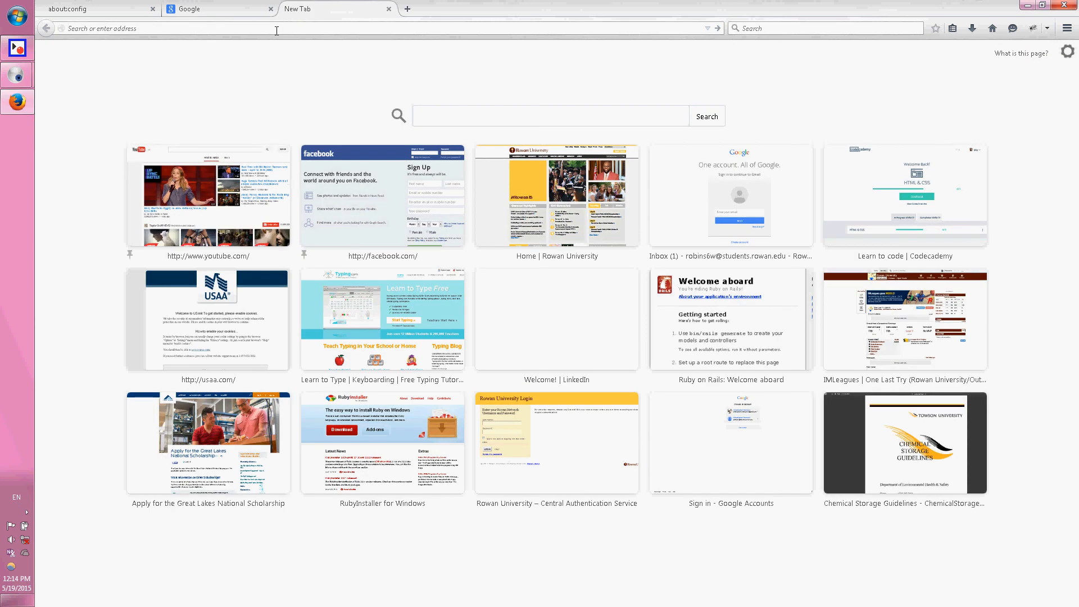
pyautogui.write('abou')
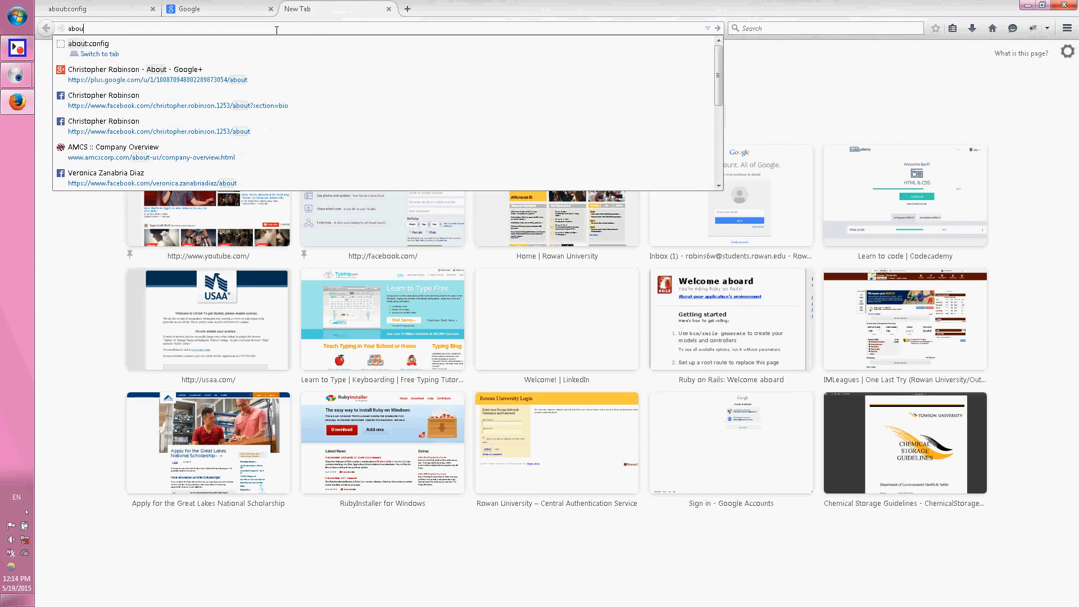
pyautogui.write('t:config')
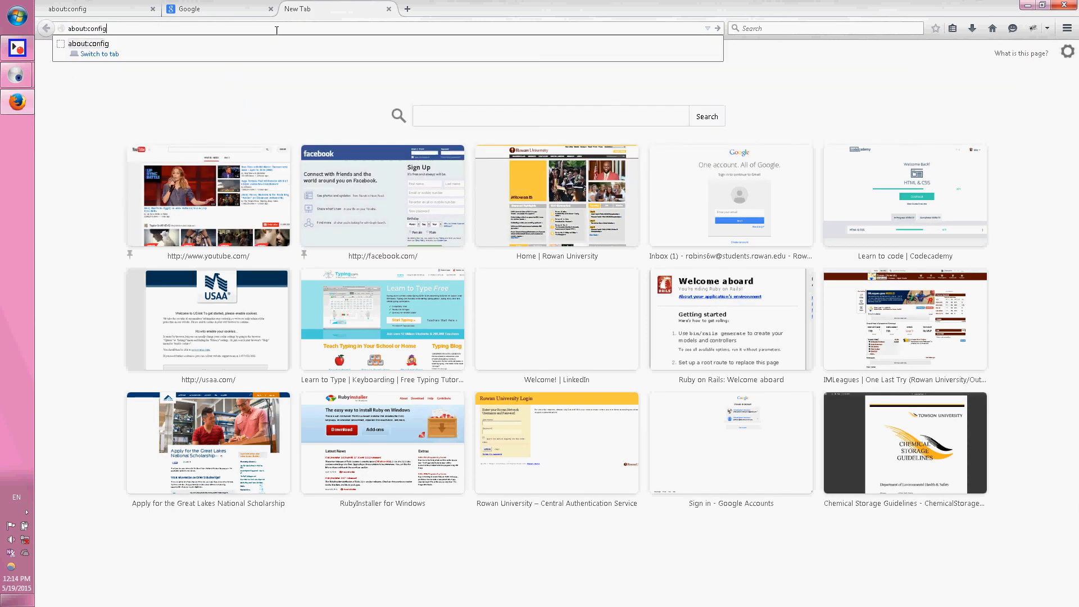
pyautogui.press('Return')
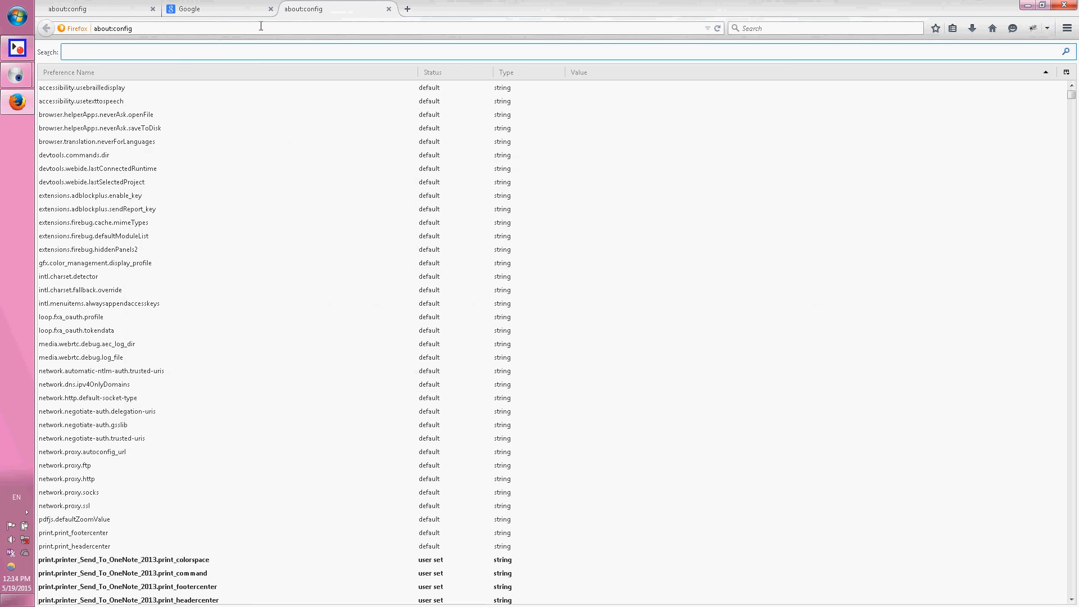
pyautogui.write('safesea')
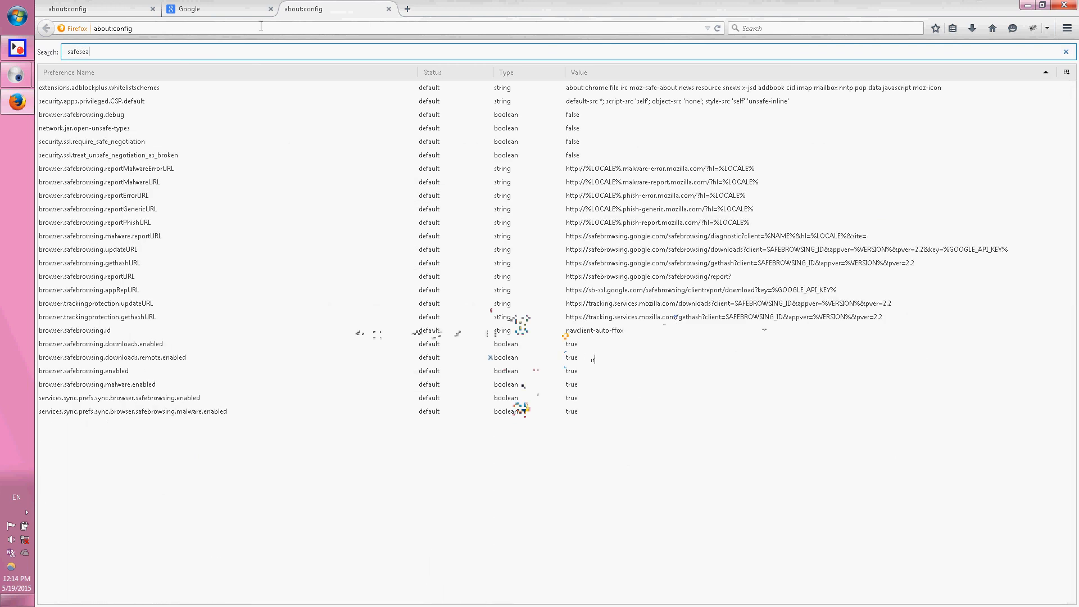
pyautogui.write('r')
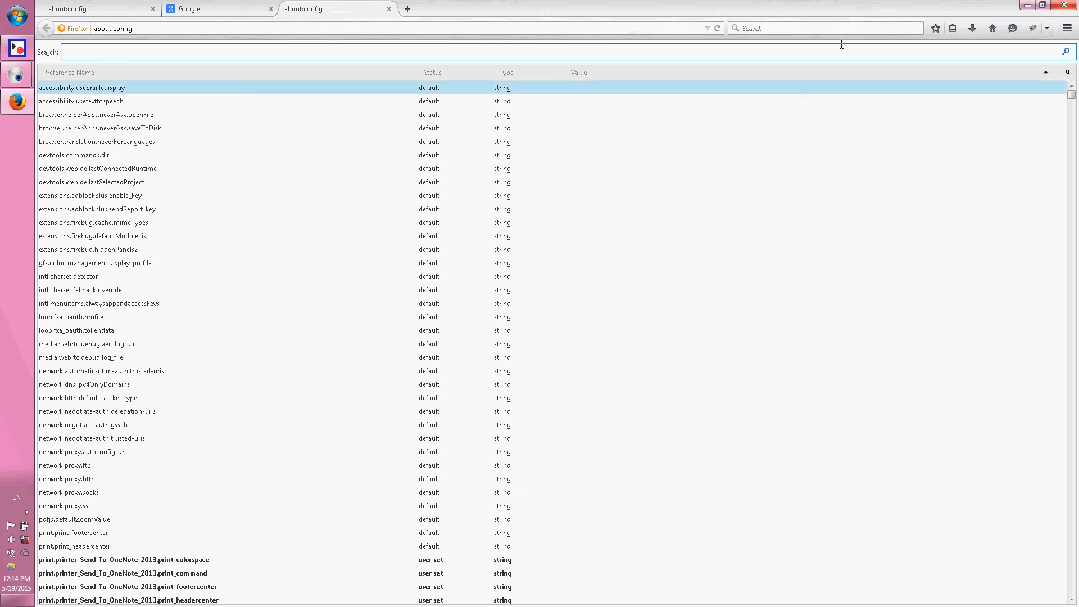
# Check the desktop behind Firefox, return to the browser, and review the about:config tab filtered for "safesear.ch".
pyautogui.click(1027, 5)
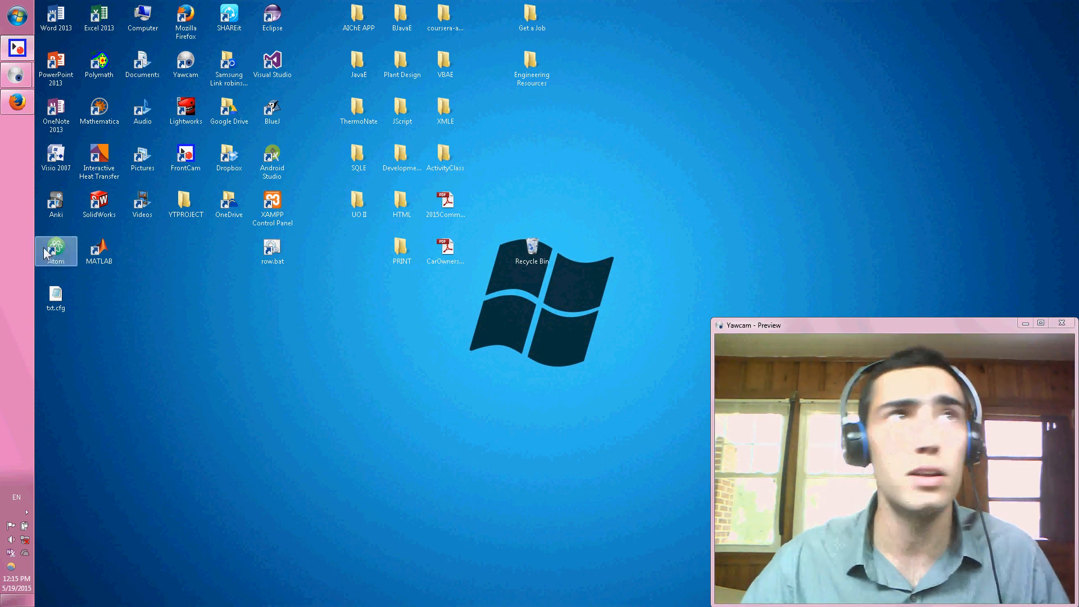
pyautogui.click(16, 105)
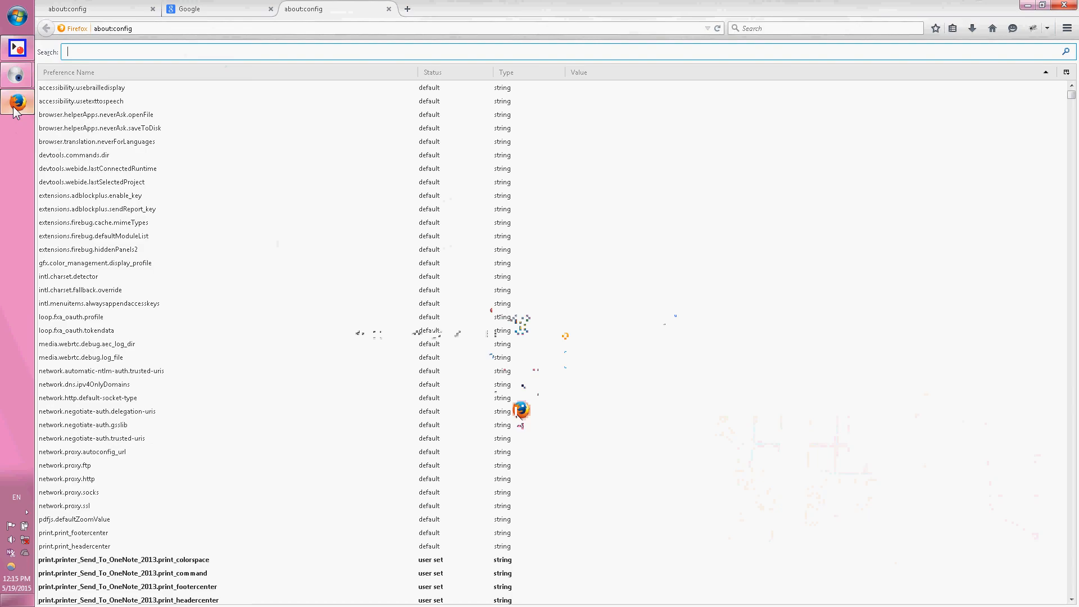
pyautogui.click(186, 8)
pyautogui.click(103, 10)
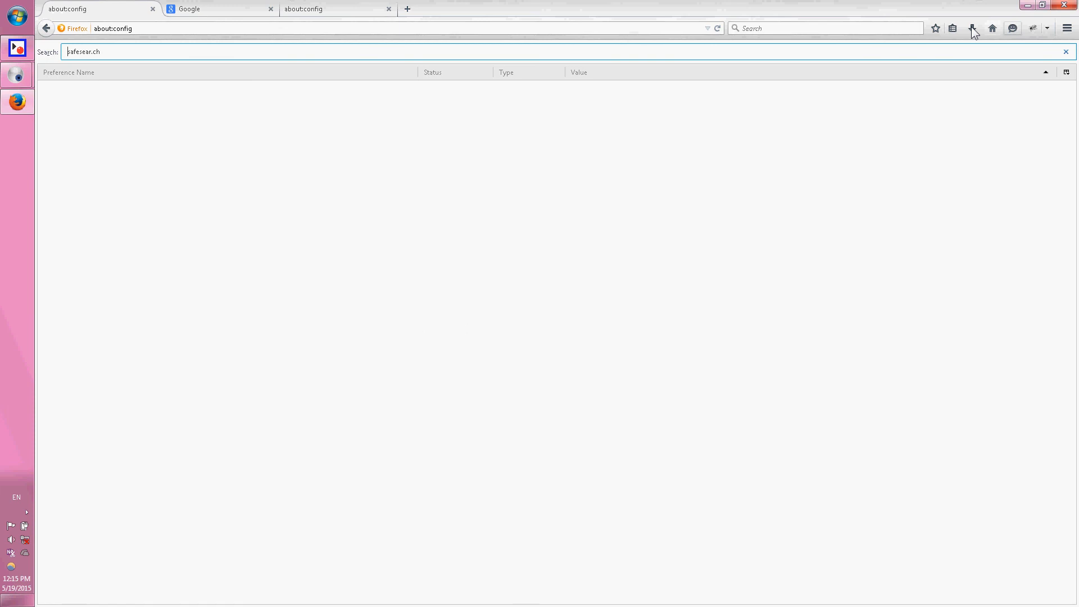
# Open the Add-ons Manager to review the installed extensions, and close its tab.
pyautogui.click(1066, 28)
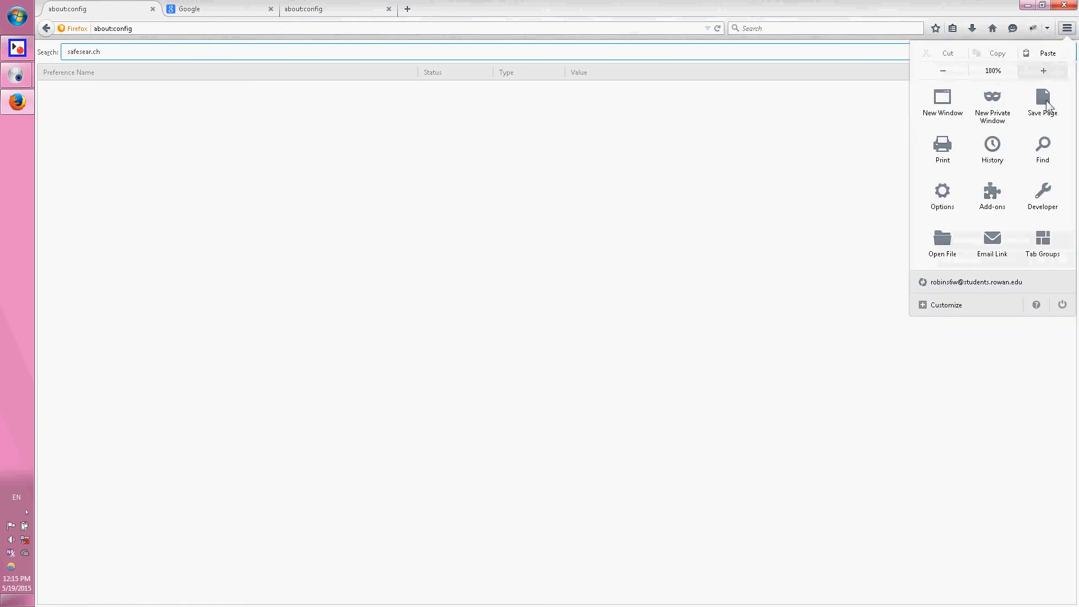
pyautogui.click(1000, 197)
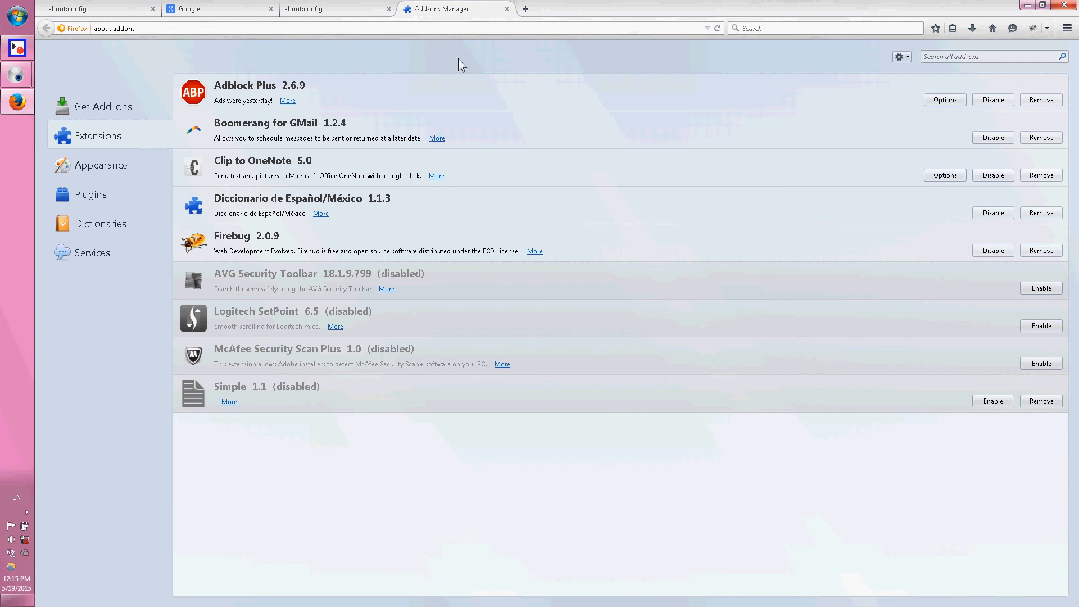
pyautogui.click(506, 8)
# Look over the Google and about:config tabs again, and close the about:config tab filtered for "safesear.ch".
pyautogui.click(338, 8)
pyautogui.click(212, 8)
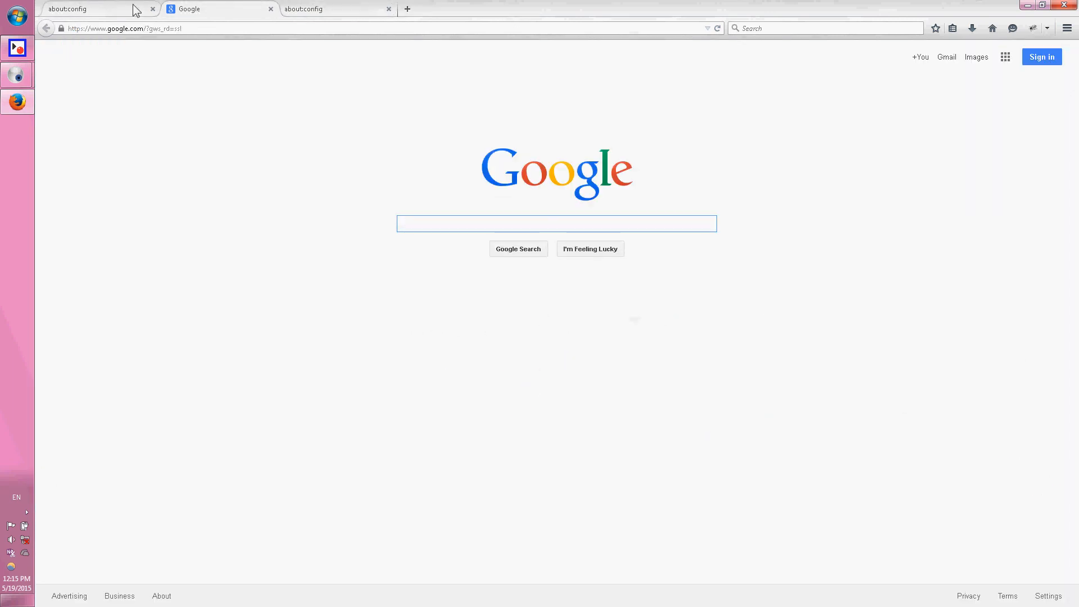
pyautogui.click(110, 11)
pyautogui.click(212, 9)
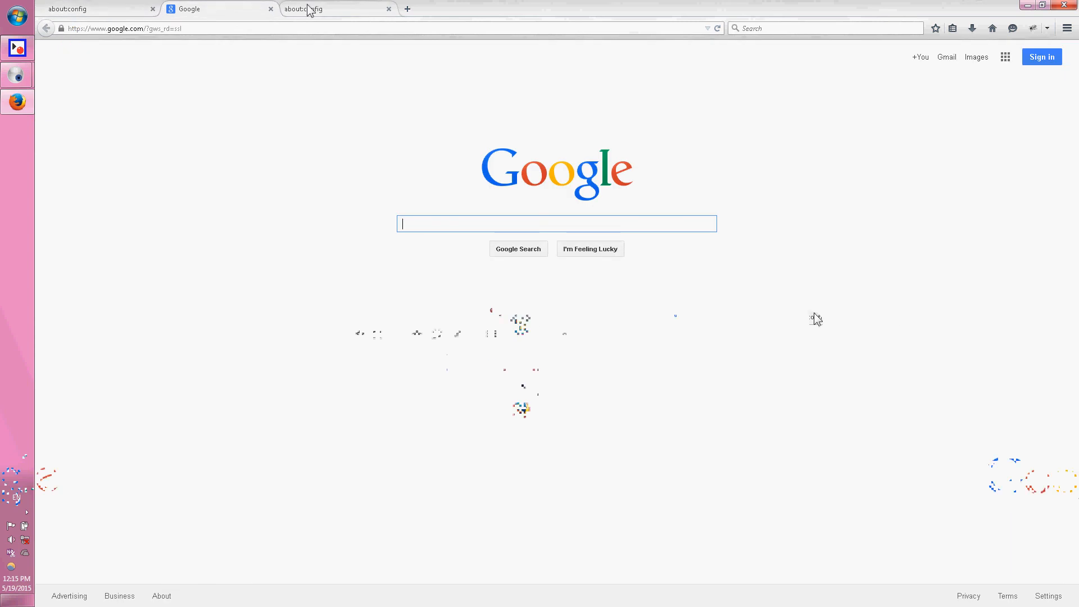
pyautogui.click(309, 9)
pyautogui.click(237, 12)
pyautogui.click(109, 9)
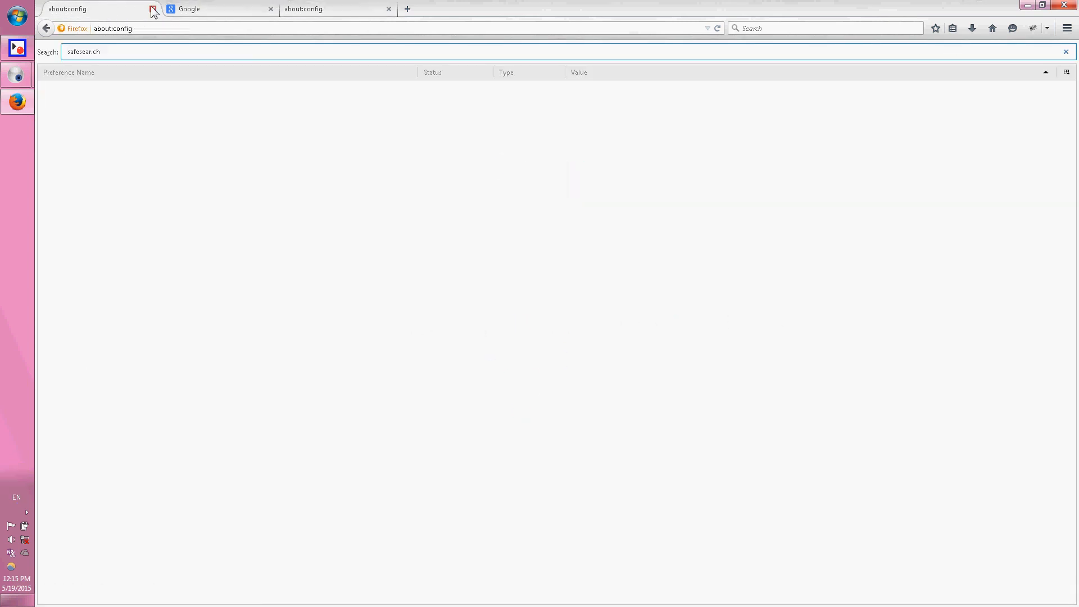
pyautogui.click(153, 9)
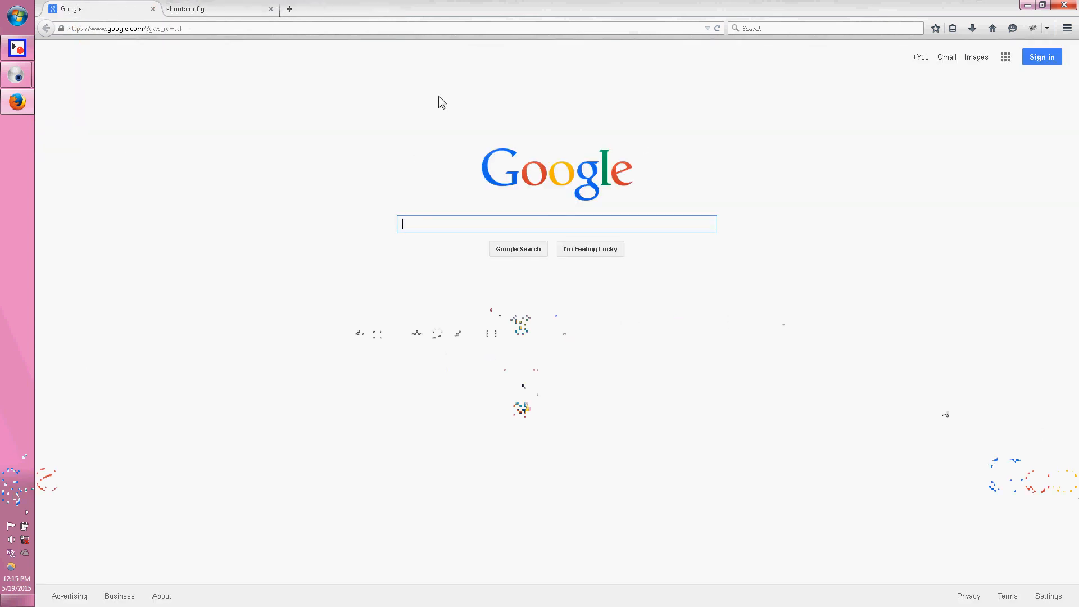